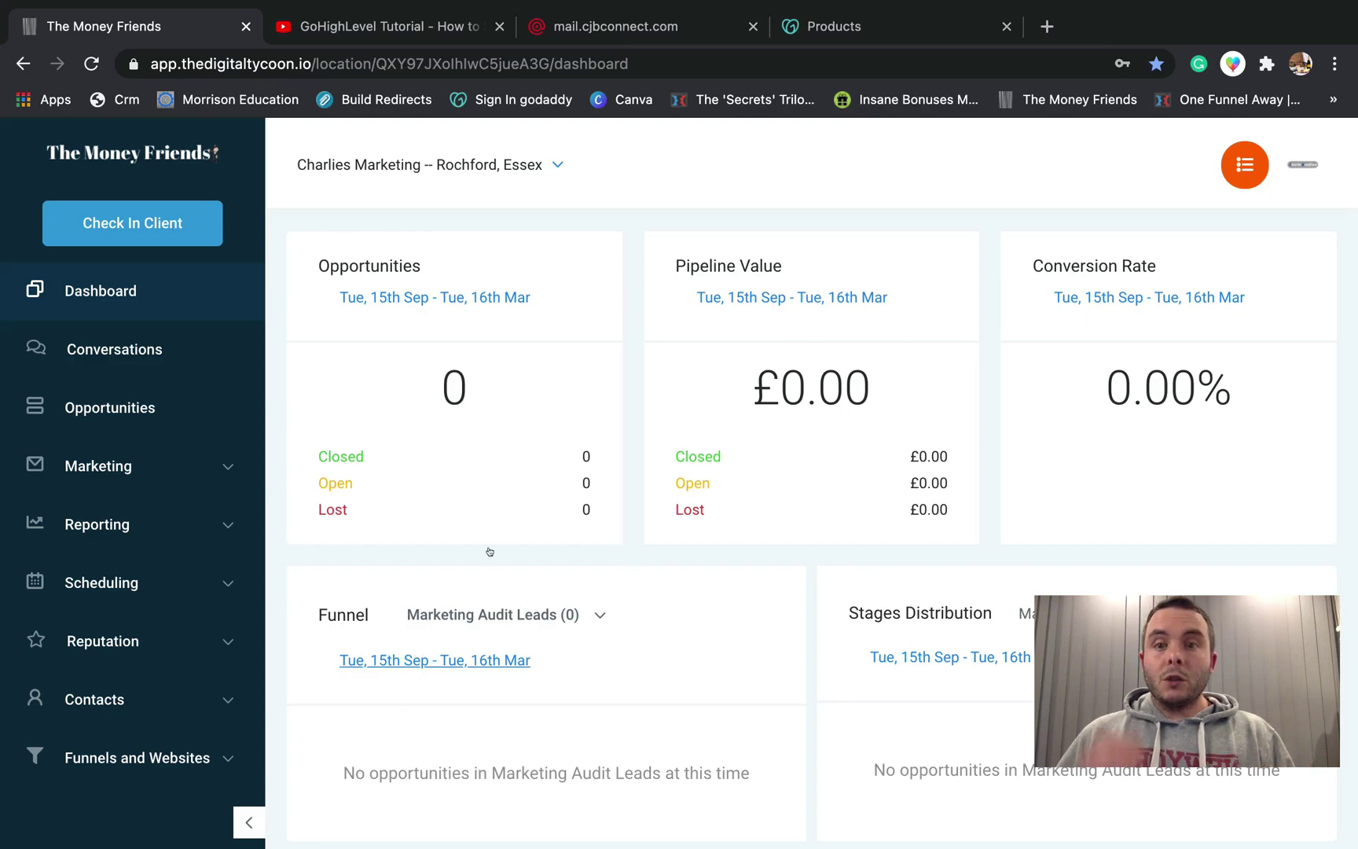
Step: Go to Settings and open the SMTP and MailGun Service settings
scroll(224, 474, down, 3)
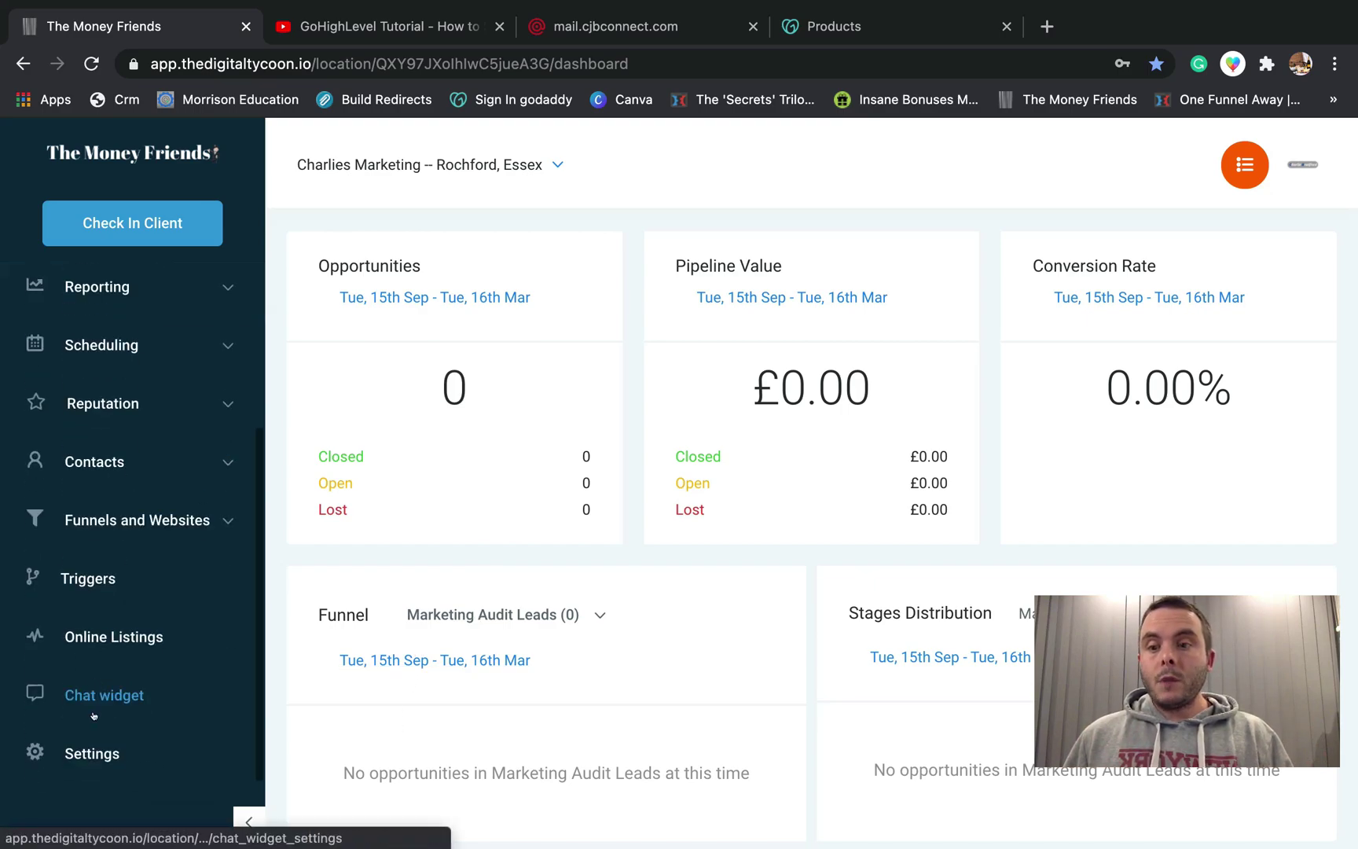
click(95, 752)
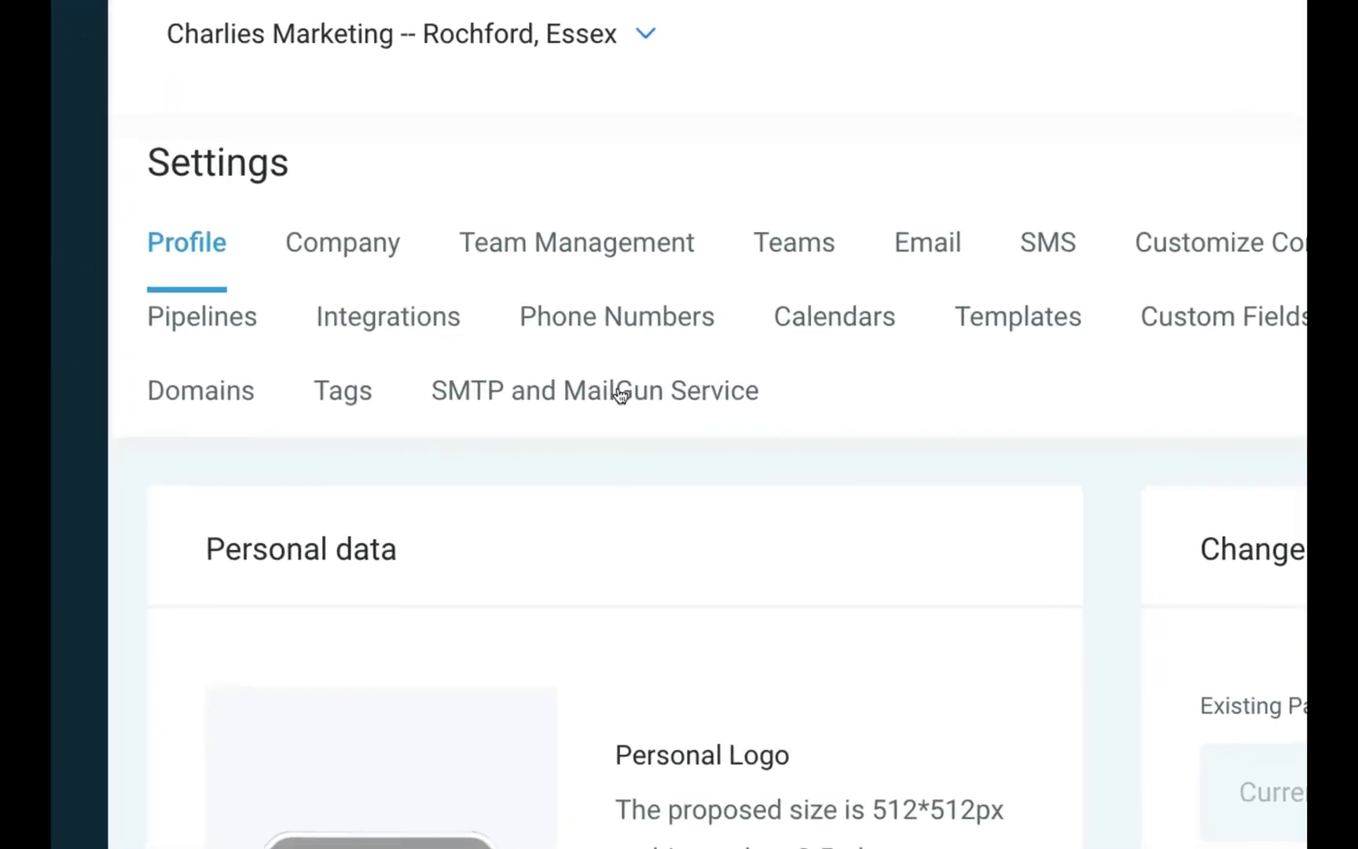
click(592, 382)
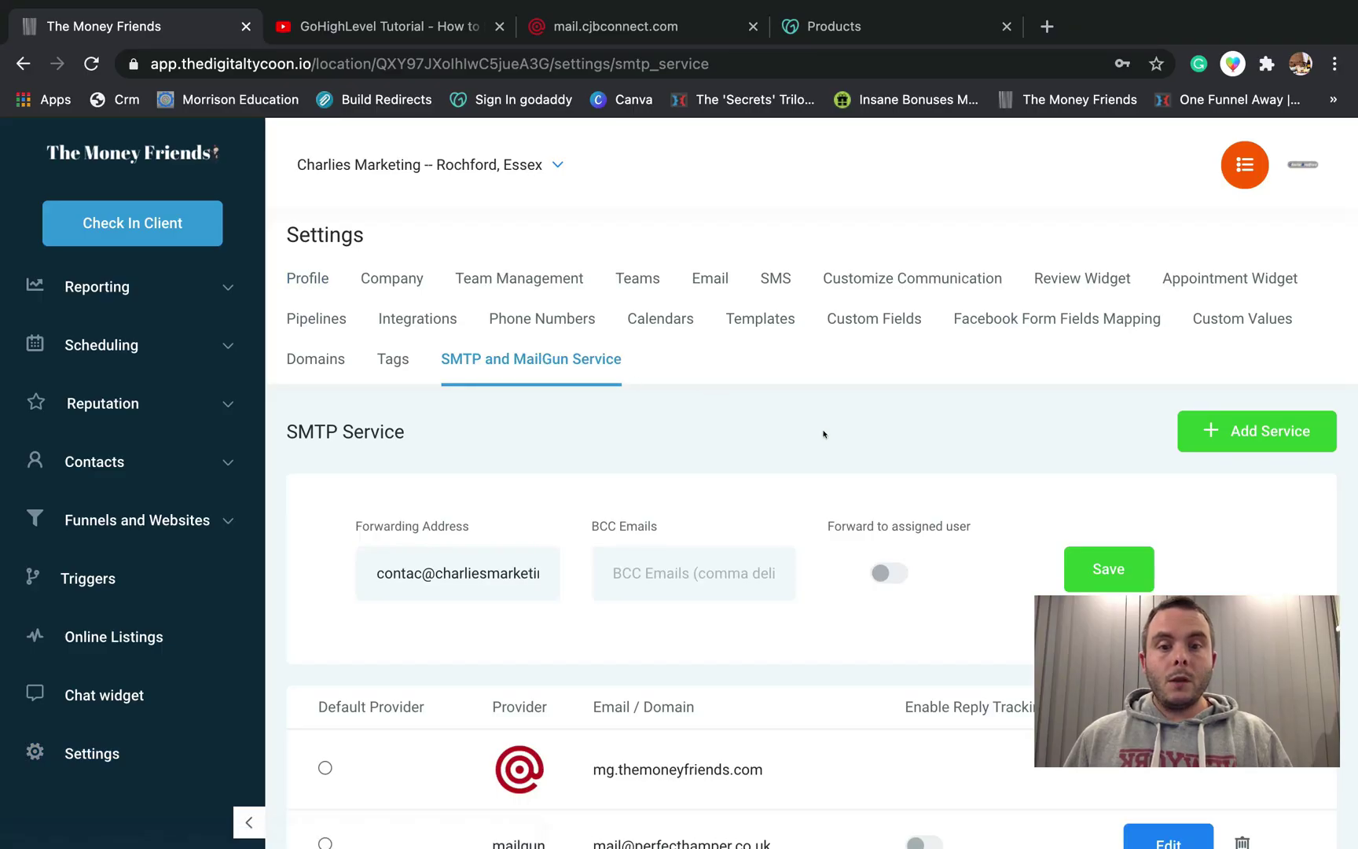
scroll(823, 434, down, 3)
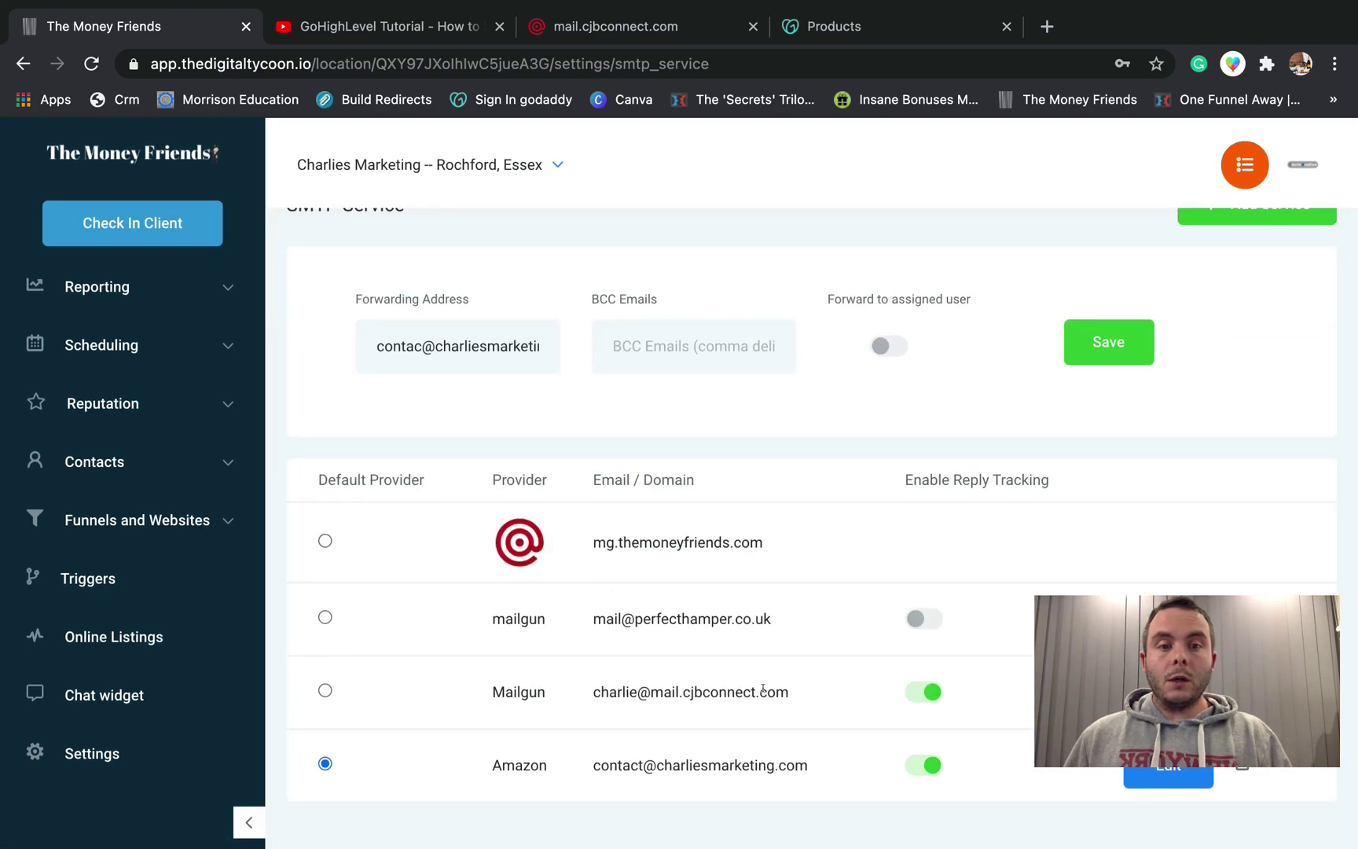
Step: Review the mailgun, Mailgun and Amazon SMTP providers and start adding a new provider
click(1064, 694)
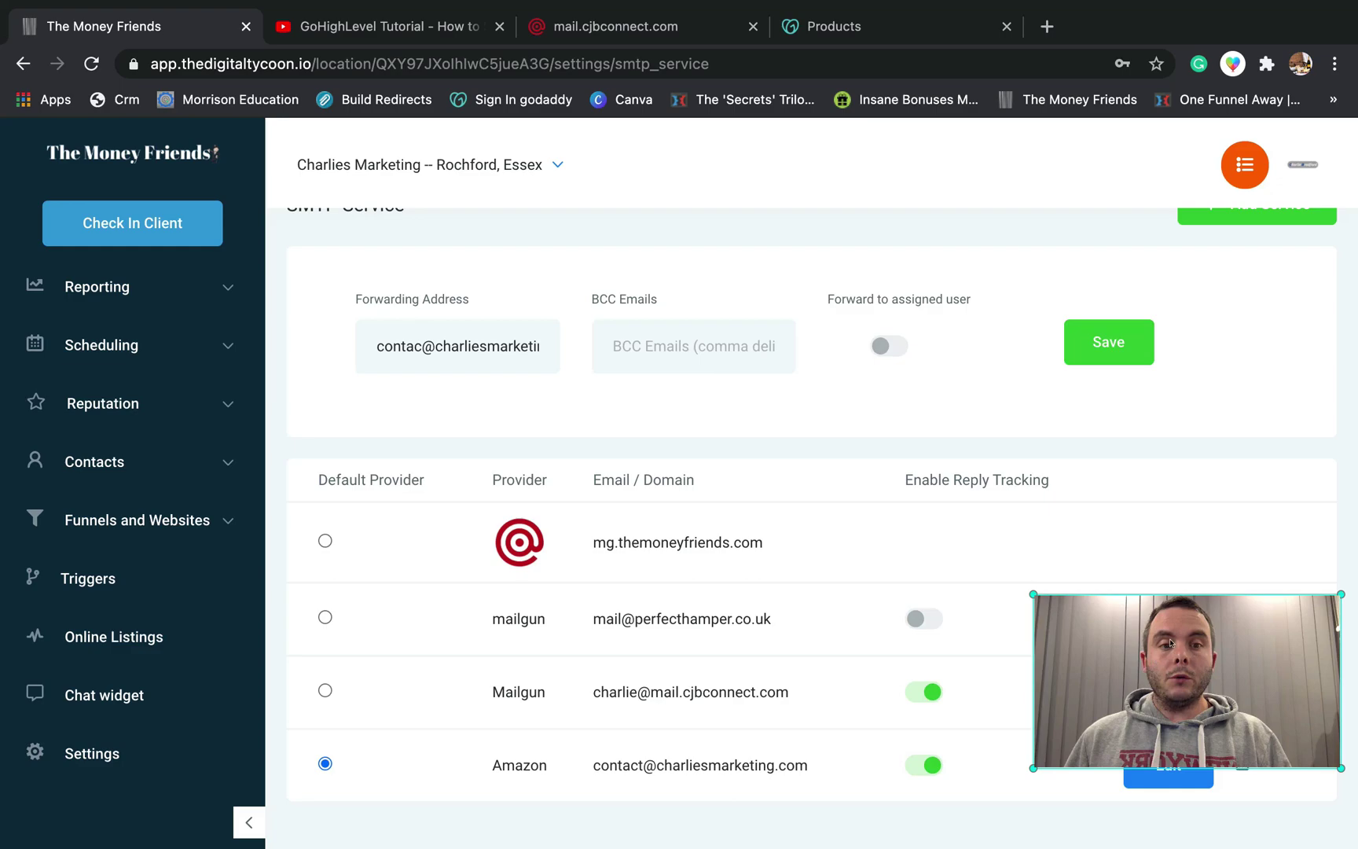
scroll(1208, 545, up, 3)
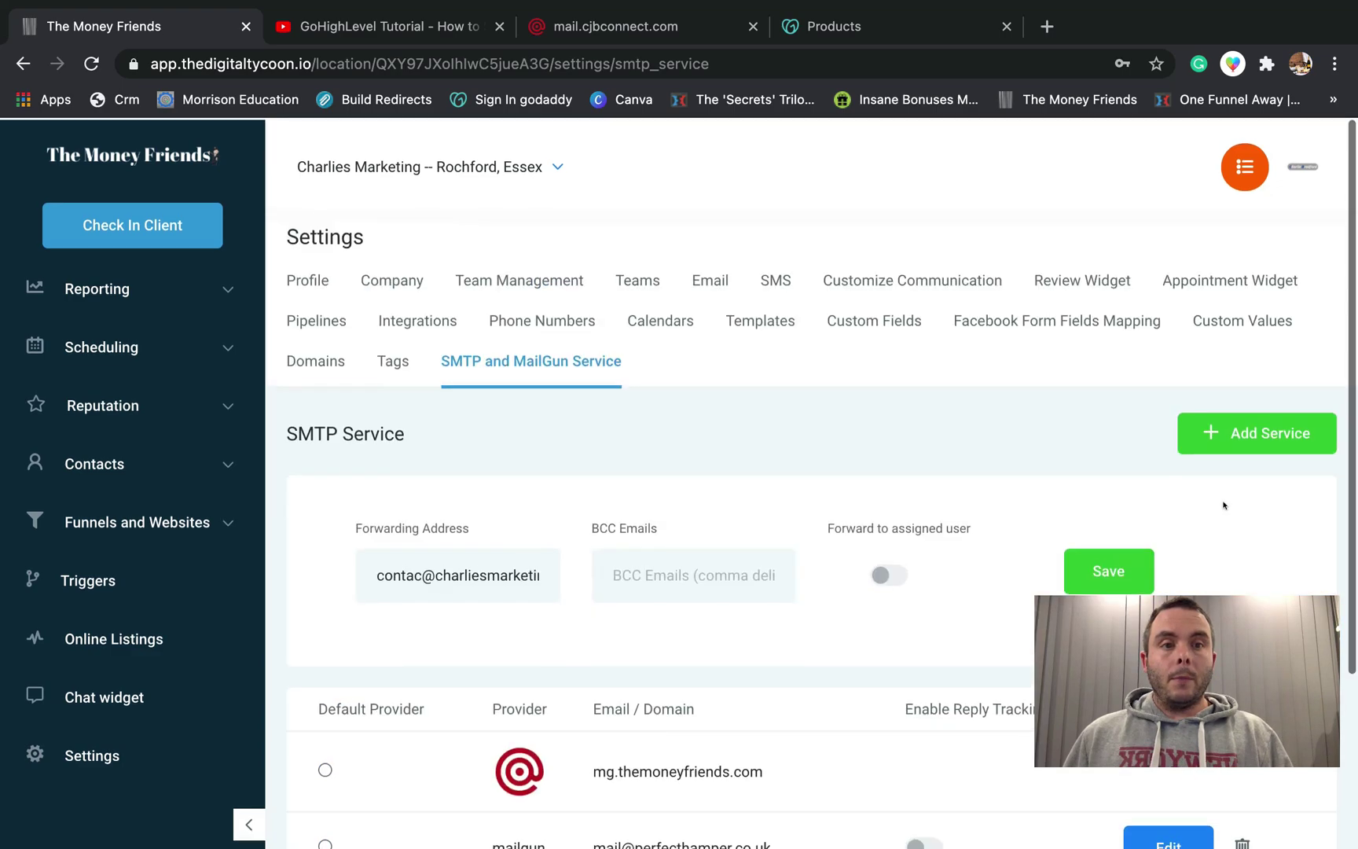
click(1250, 430)
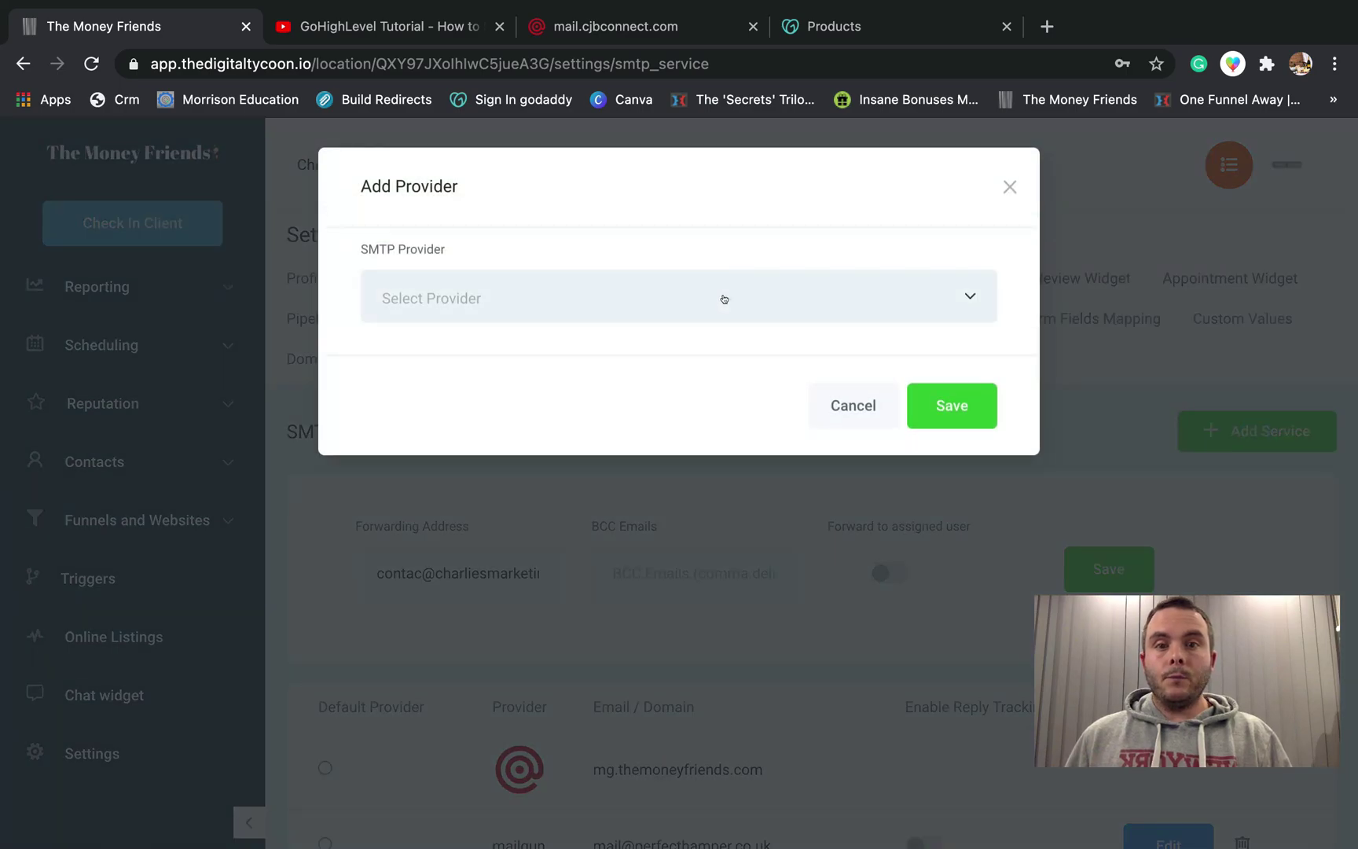
Step: Choose Other as the new SMTP provider type, then close the form without saving
click(724, 299)
click(406, 453)
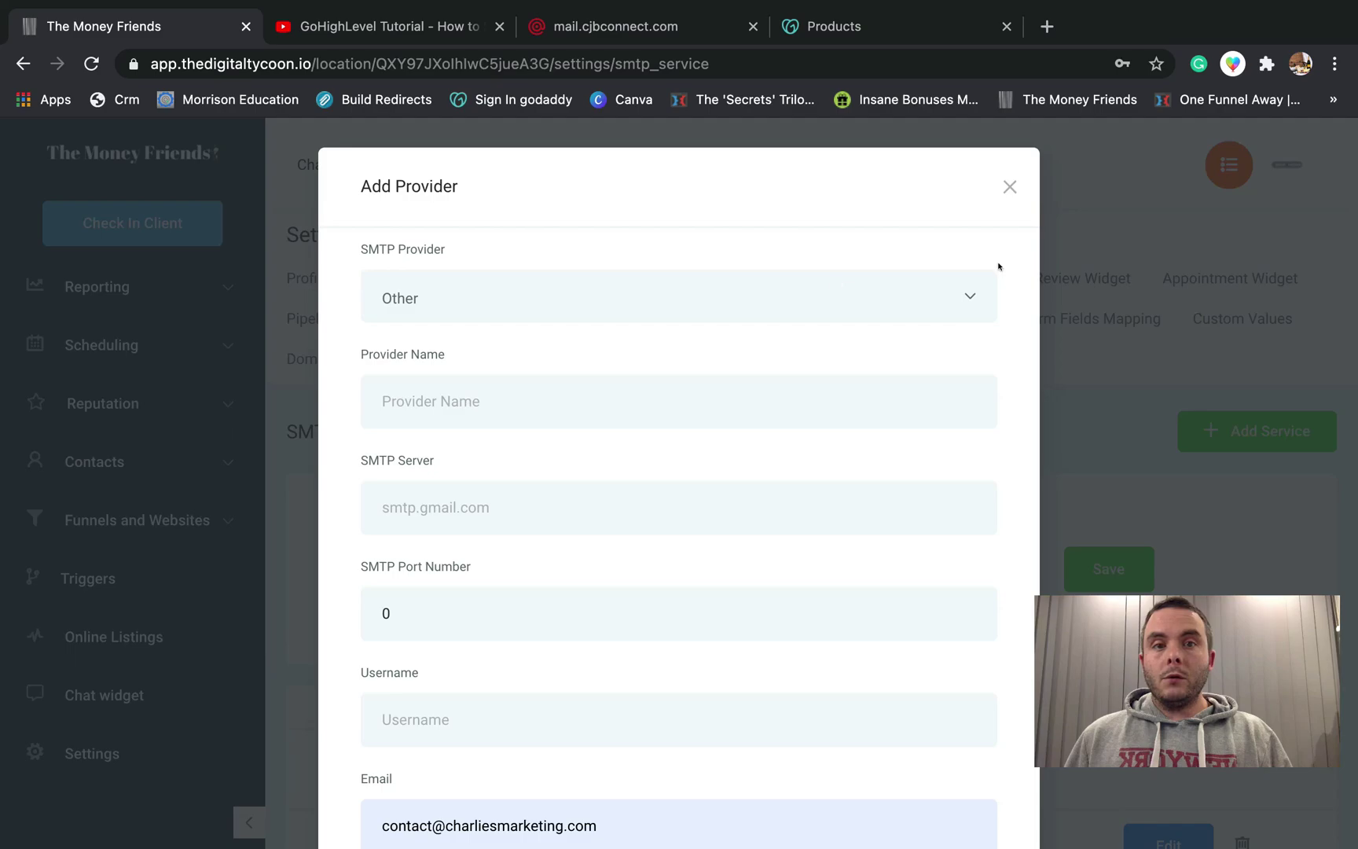
click(1010, 186)
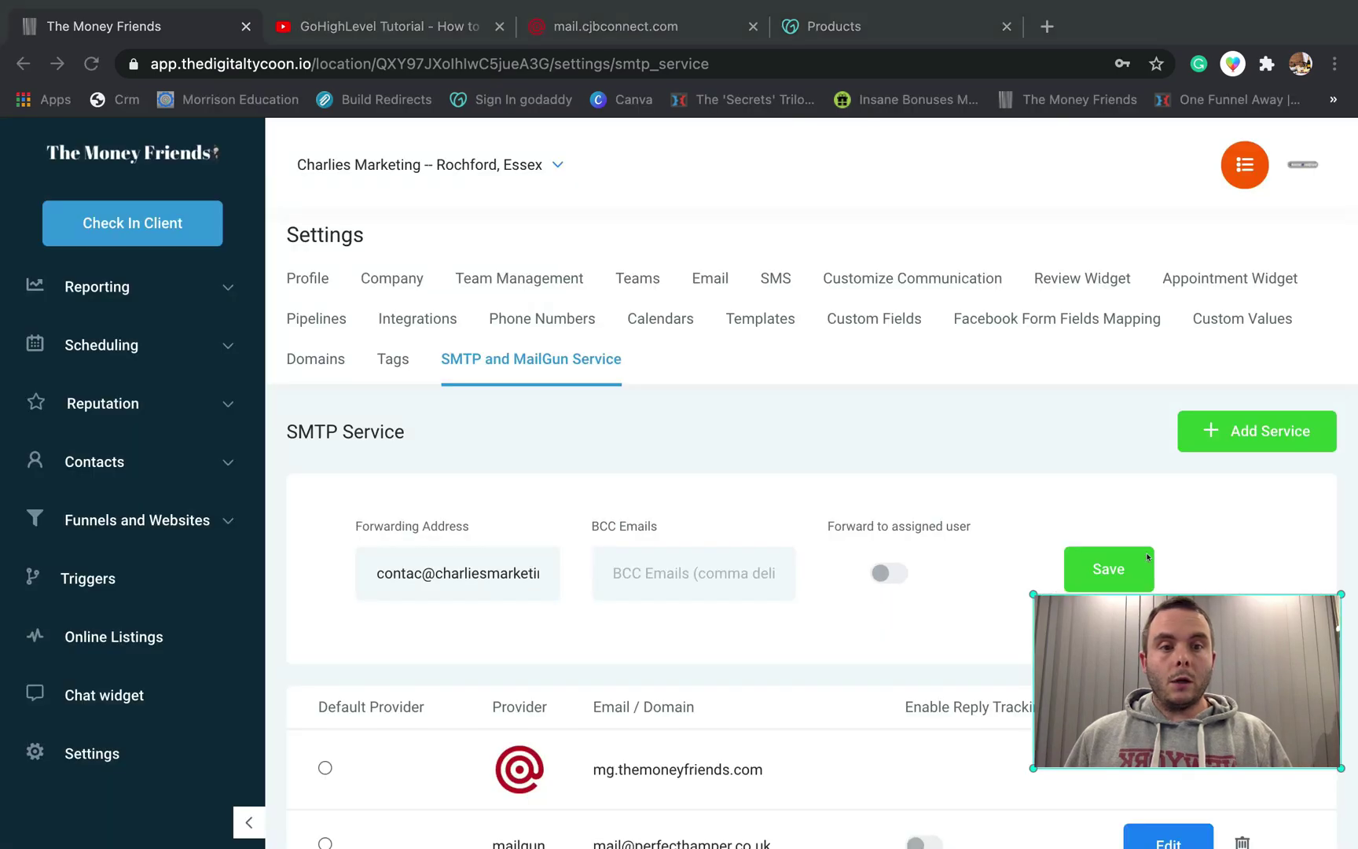
Step: View the existing Mailgun provider's settings: server smtp.mailgun.org, port 587
drag(1195, 625, 1198, 466)
scroll(1069, 704, down, 3)
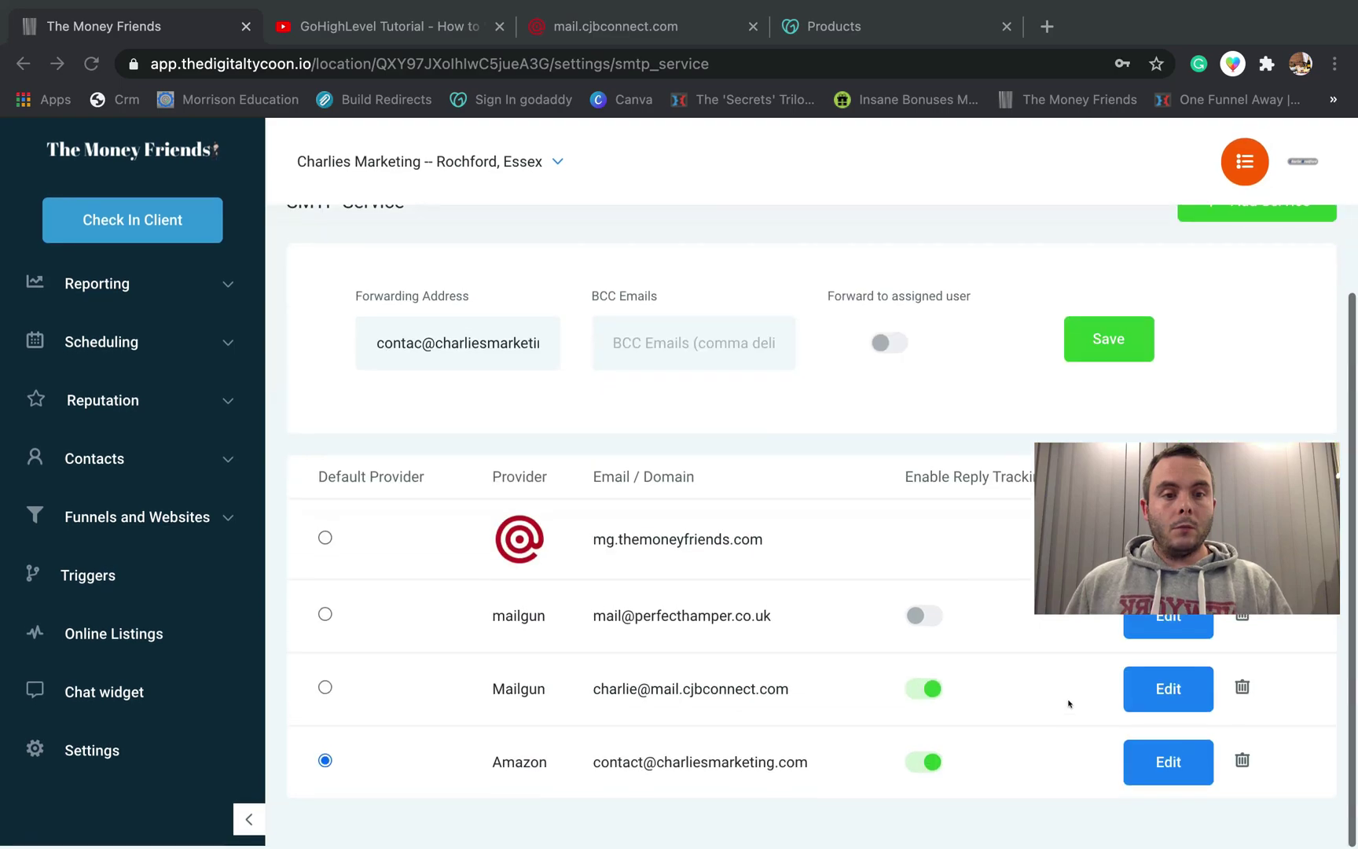
click(1169, 691)
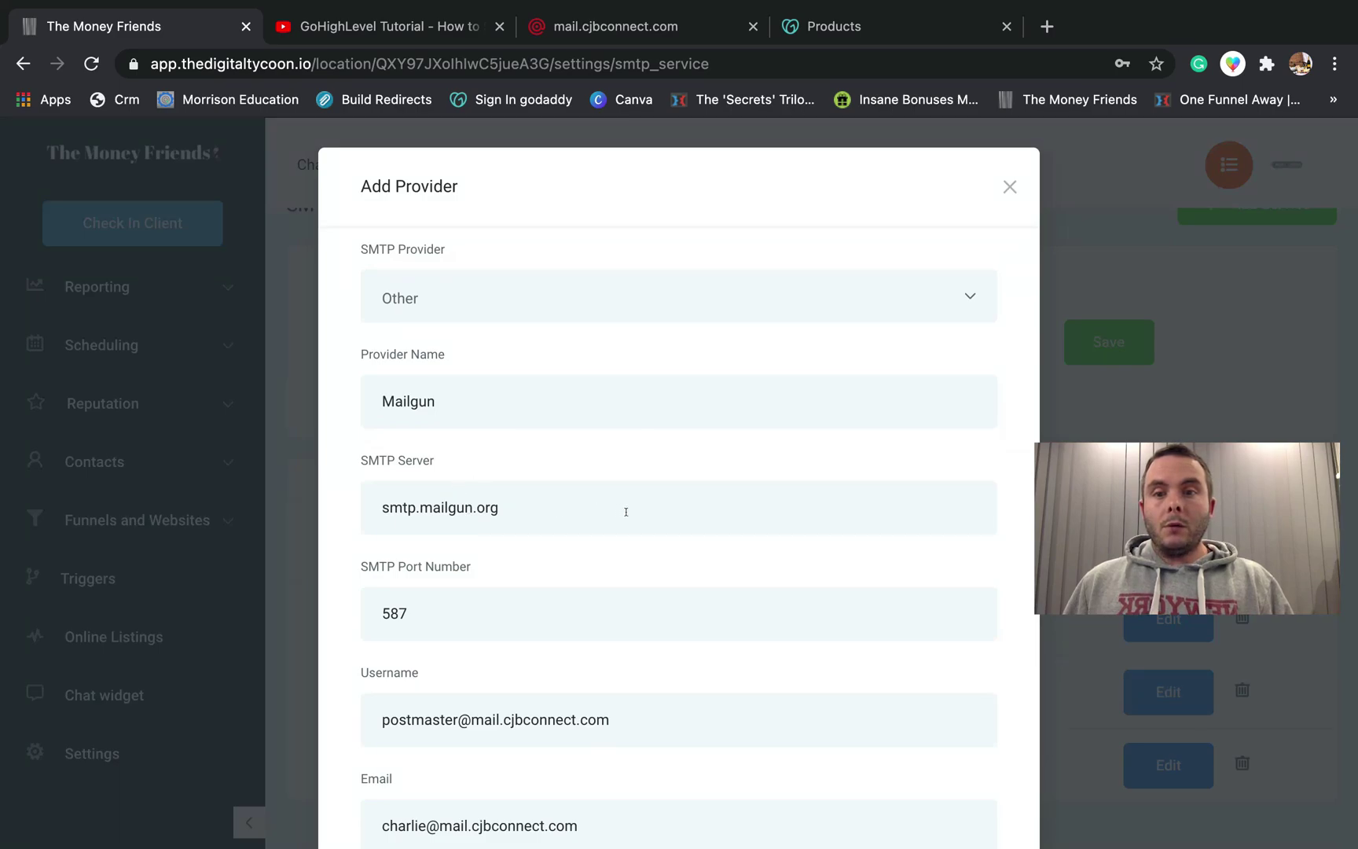
scroll(574, 617, down, 3)
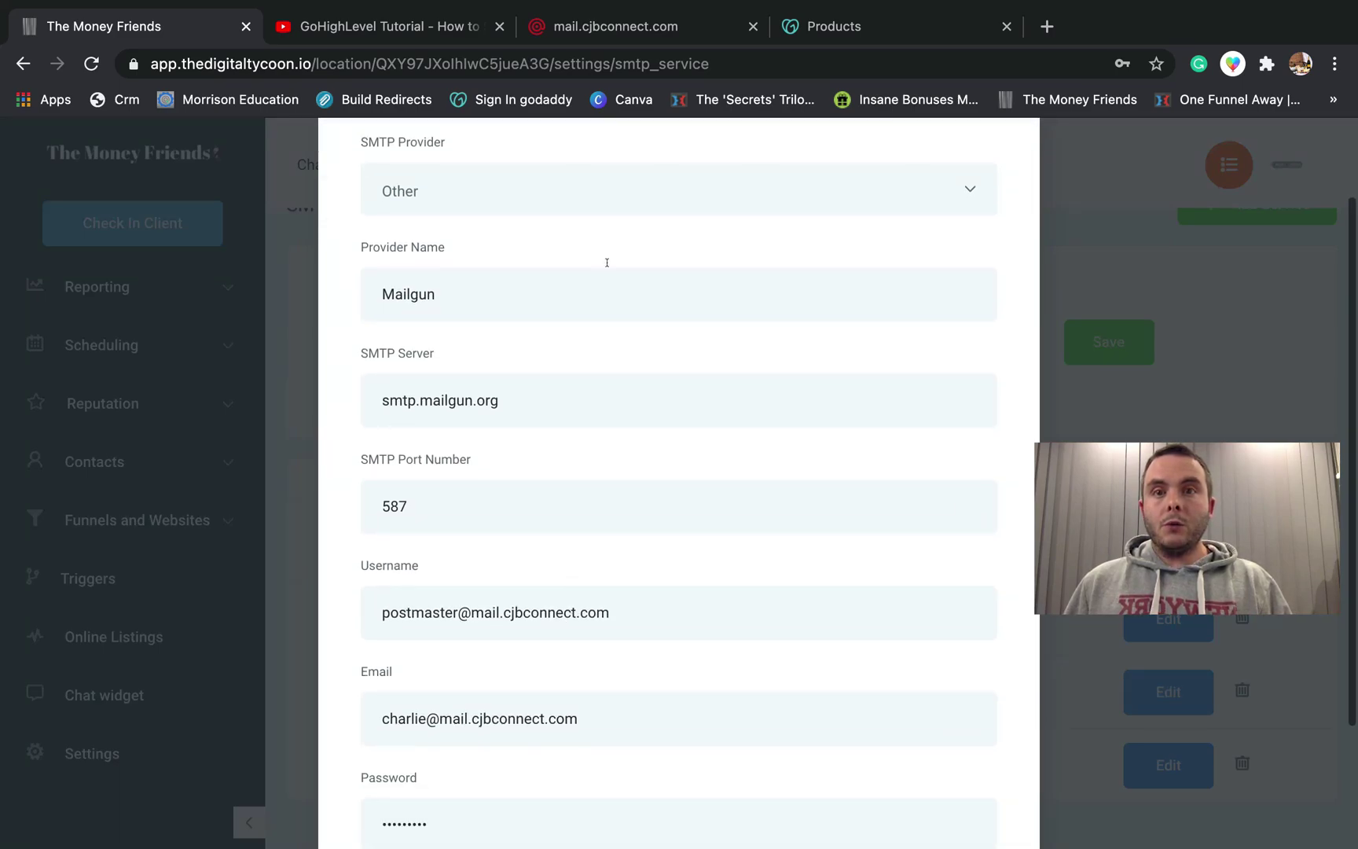
click(642, 30)
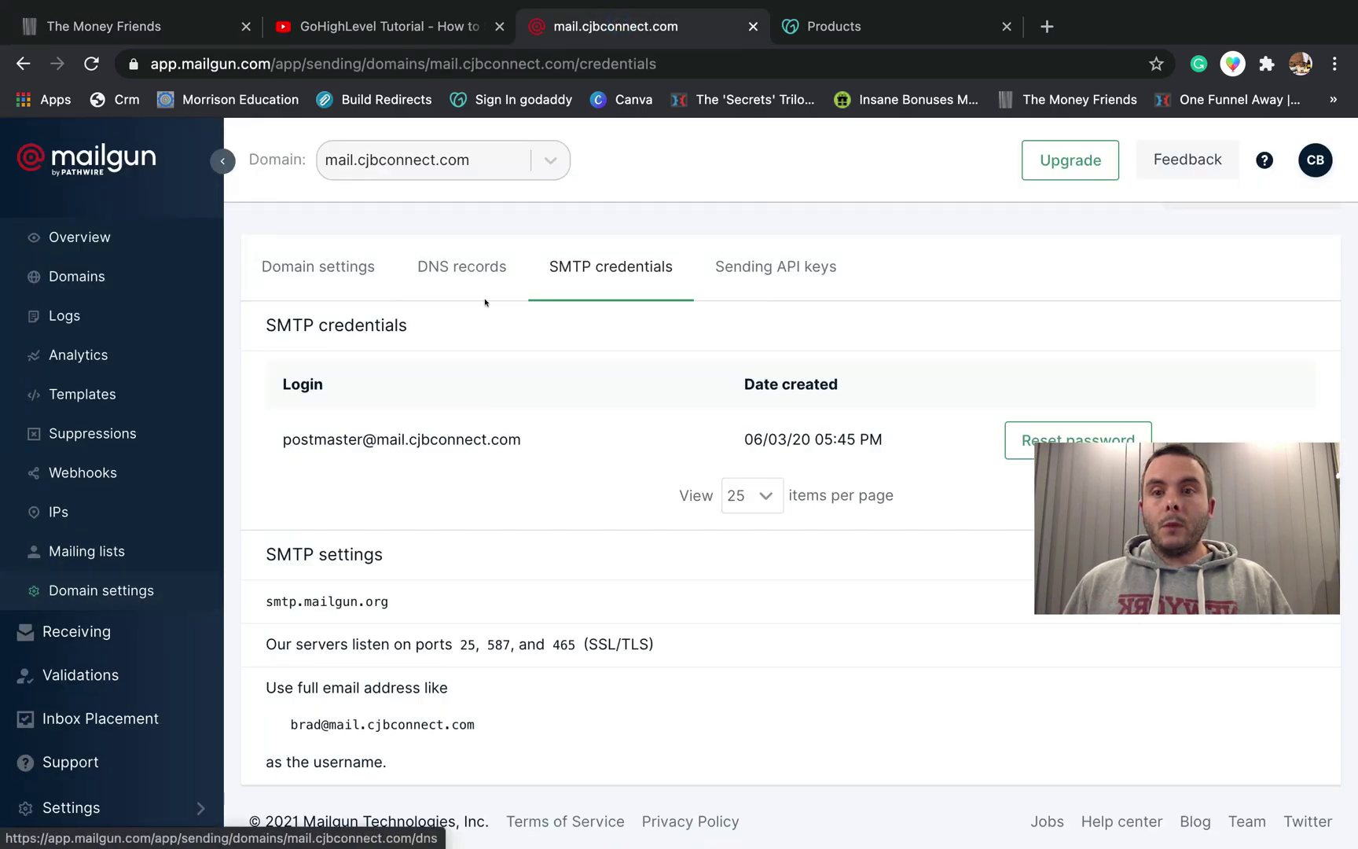
Step: Browse Mailgun's Dashboard and Sending > Domains, then open mail.cjbconnect.com's domain settings
click(88, 236)
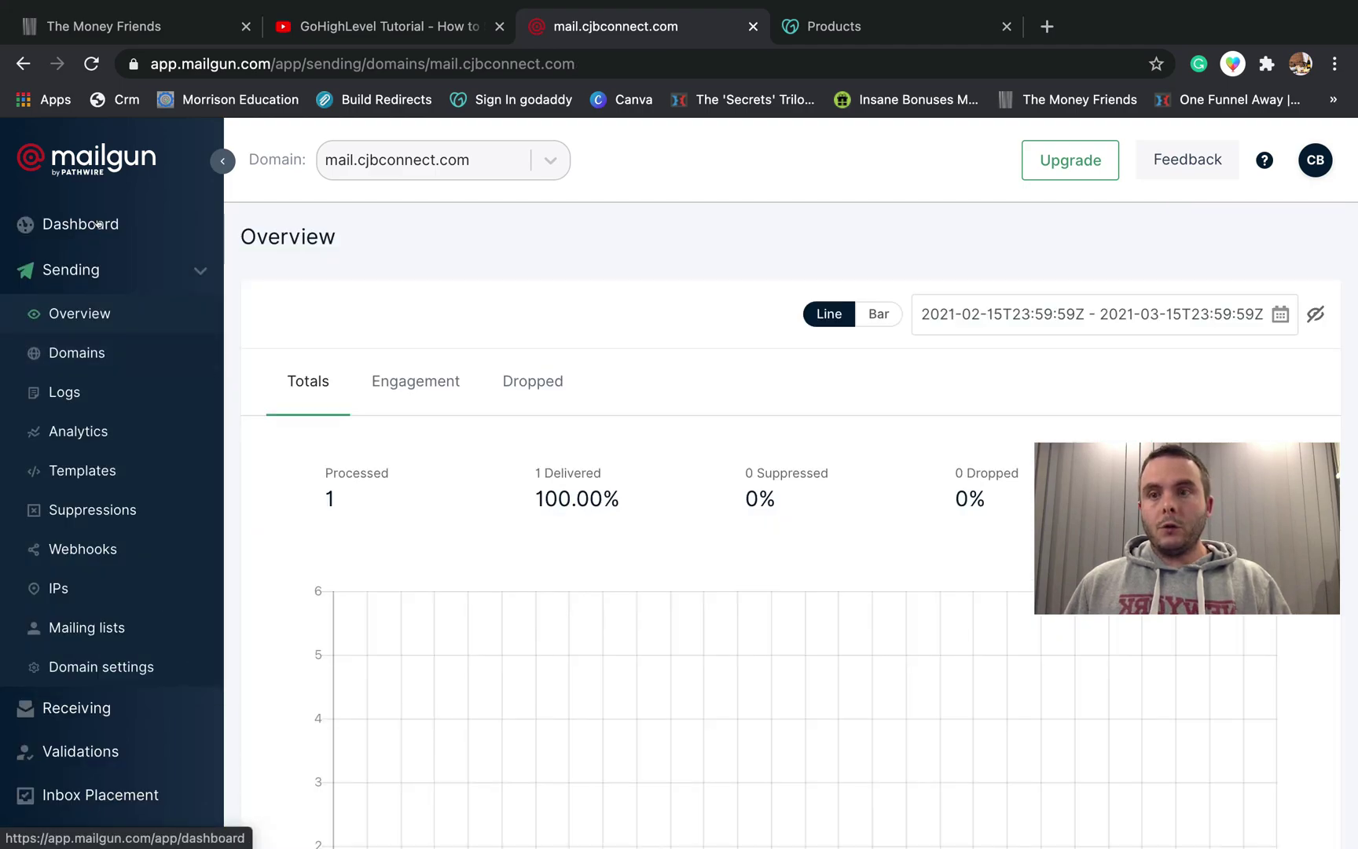
click(101, 225)
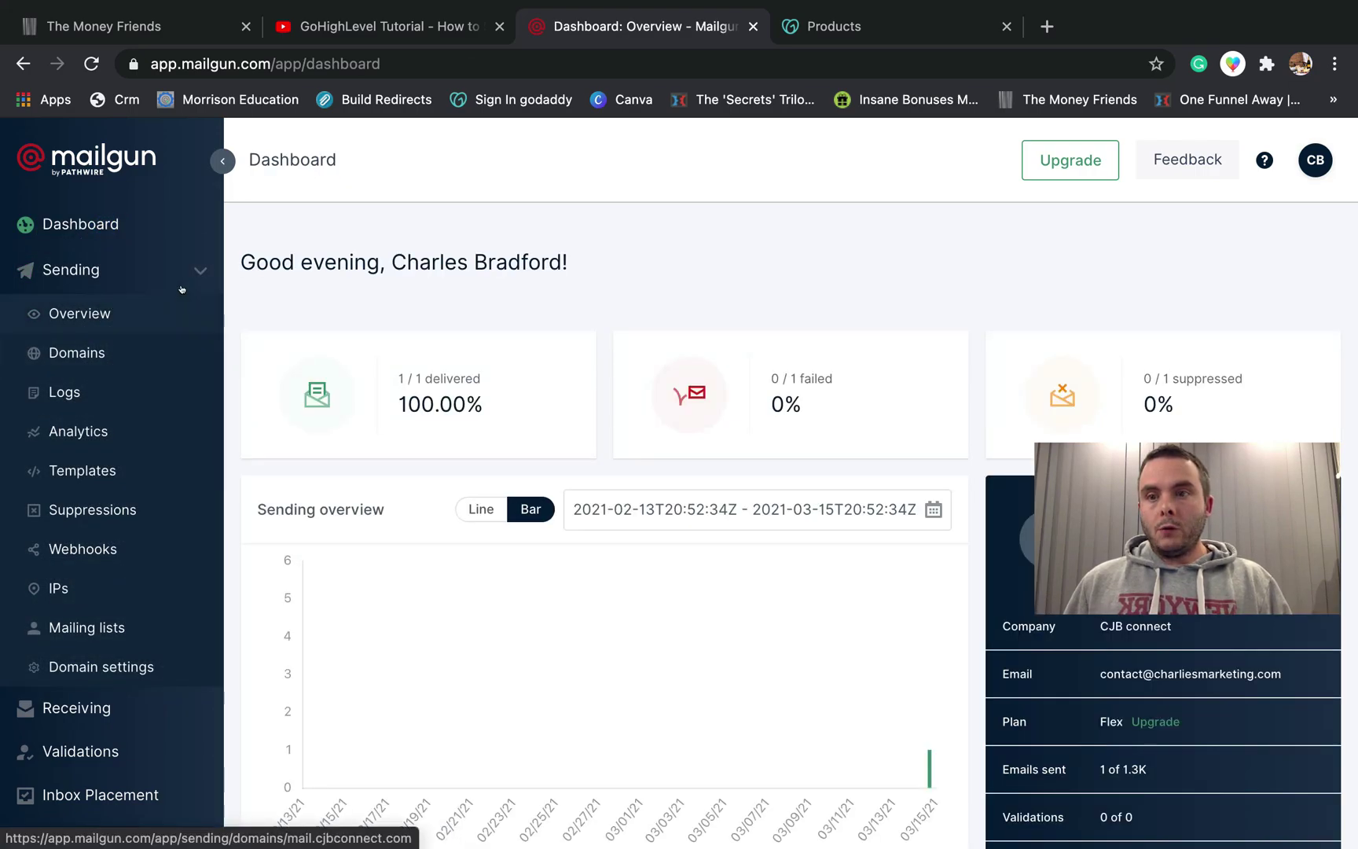
click(200, 265)
click(200, 266)
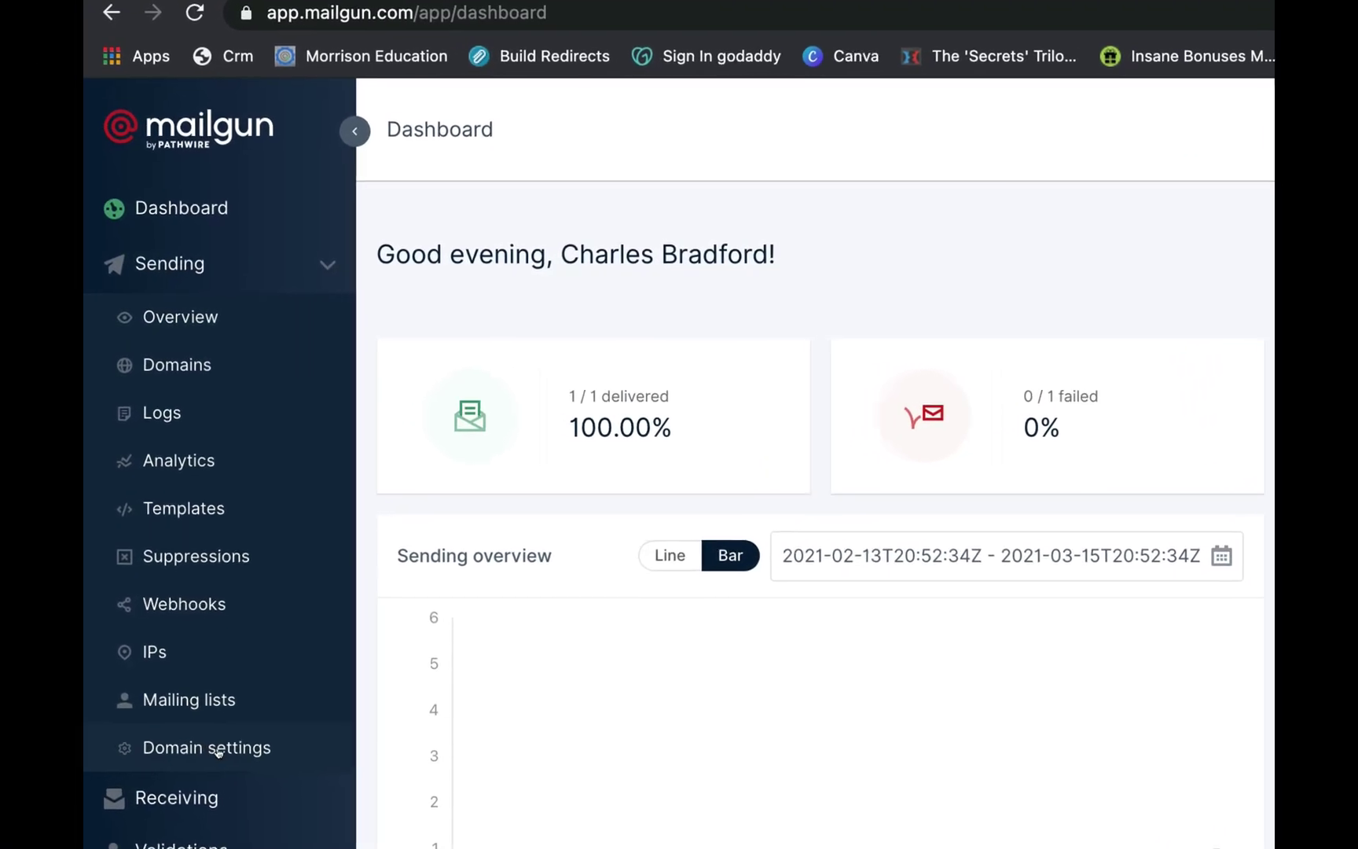
click(293, 377)
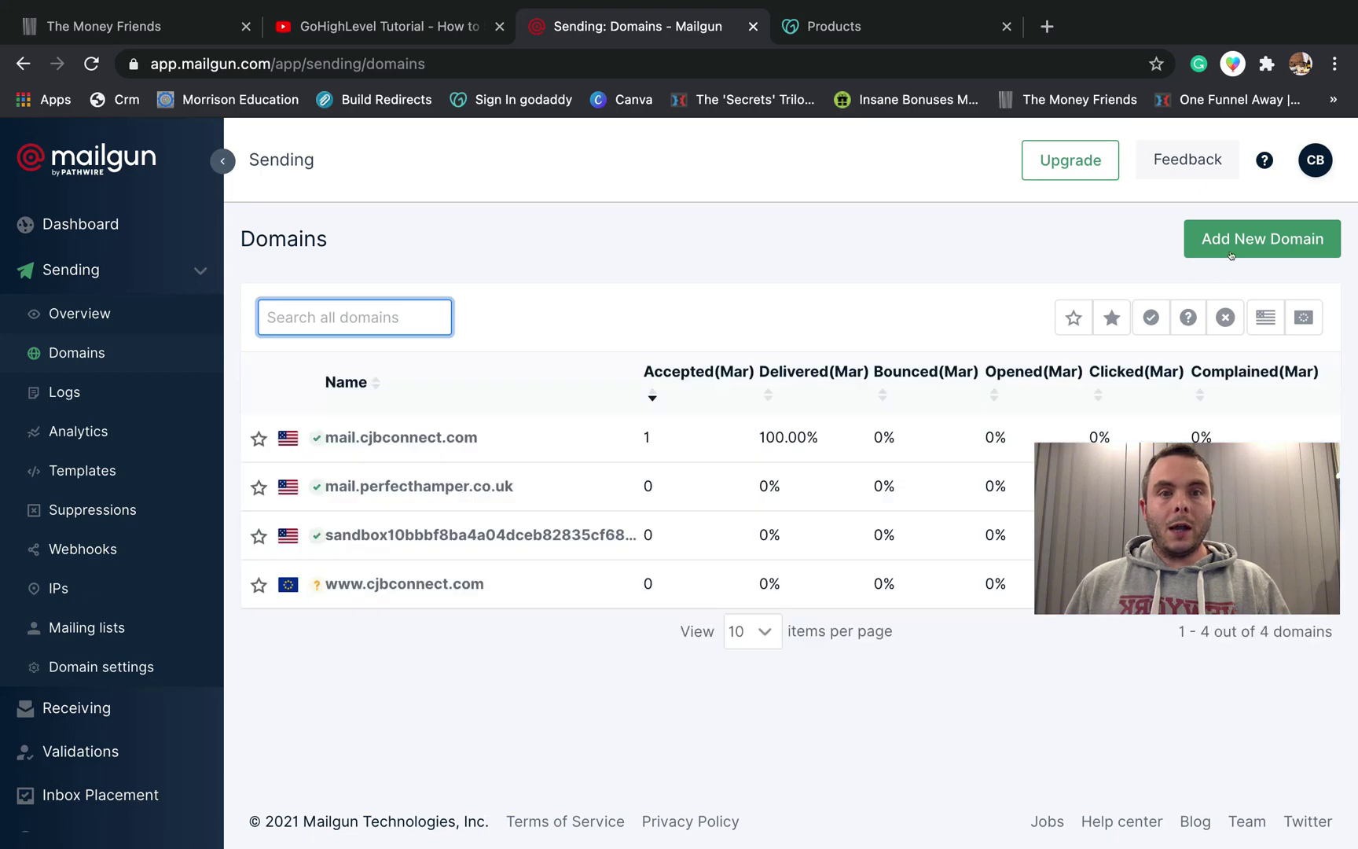
click(1255, 239)
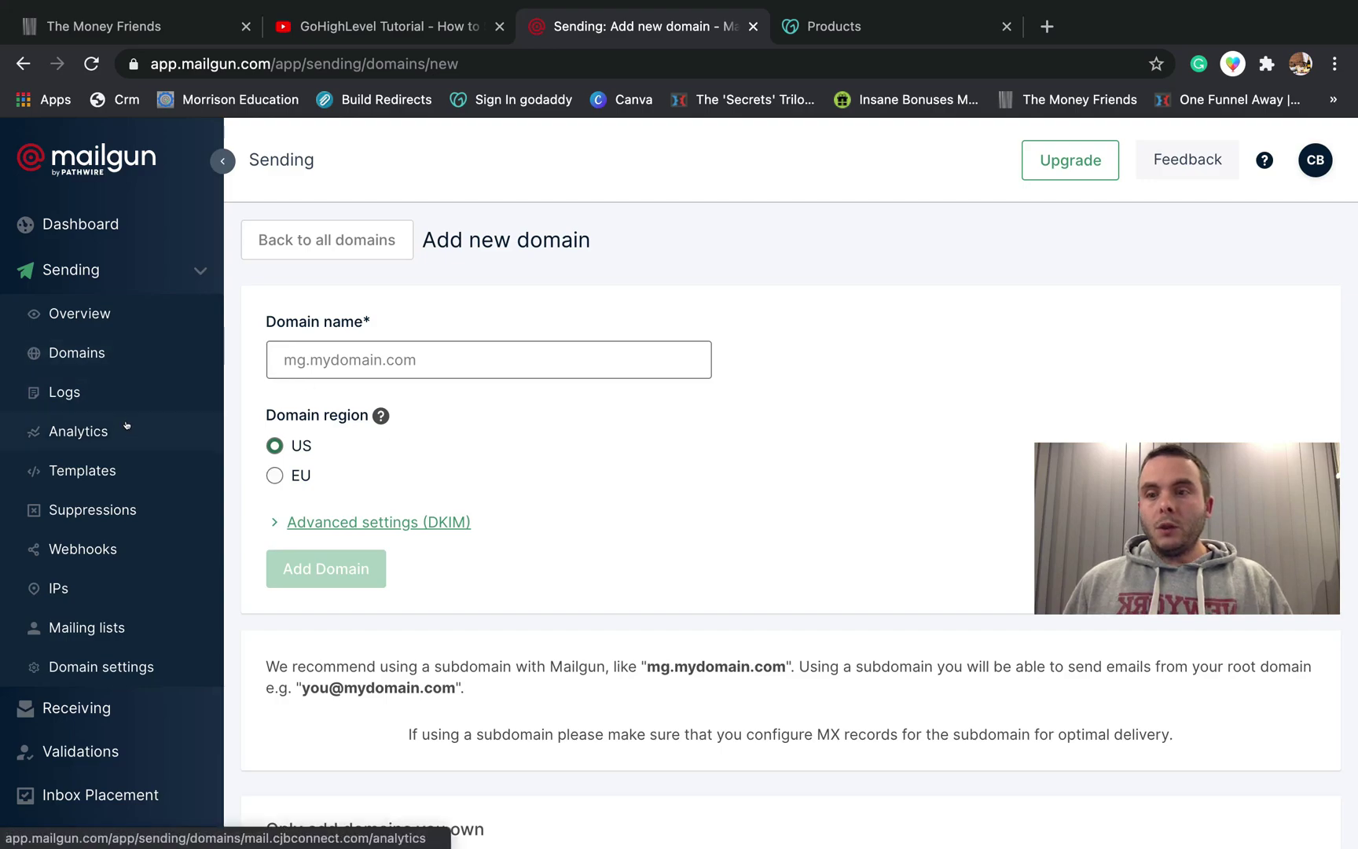
click(105, 665)
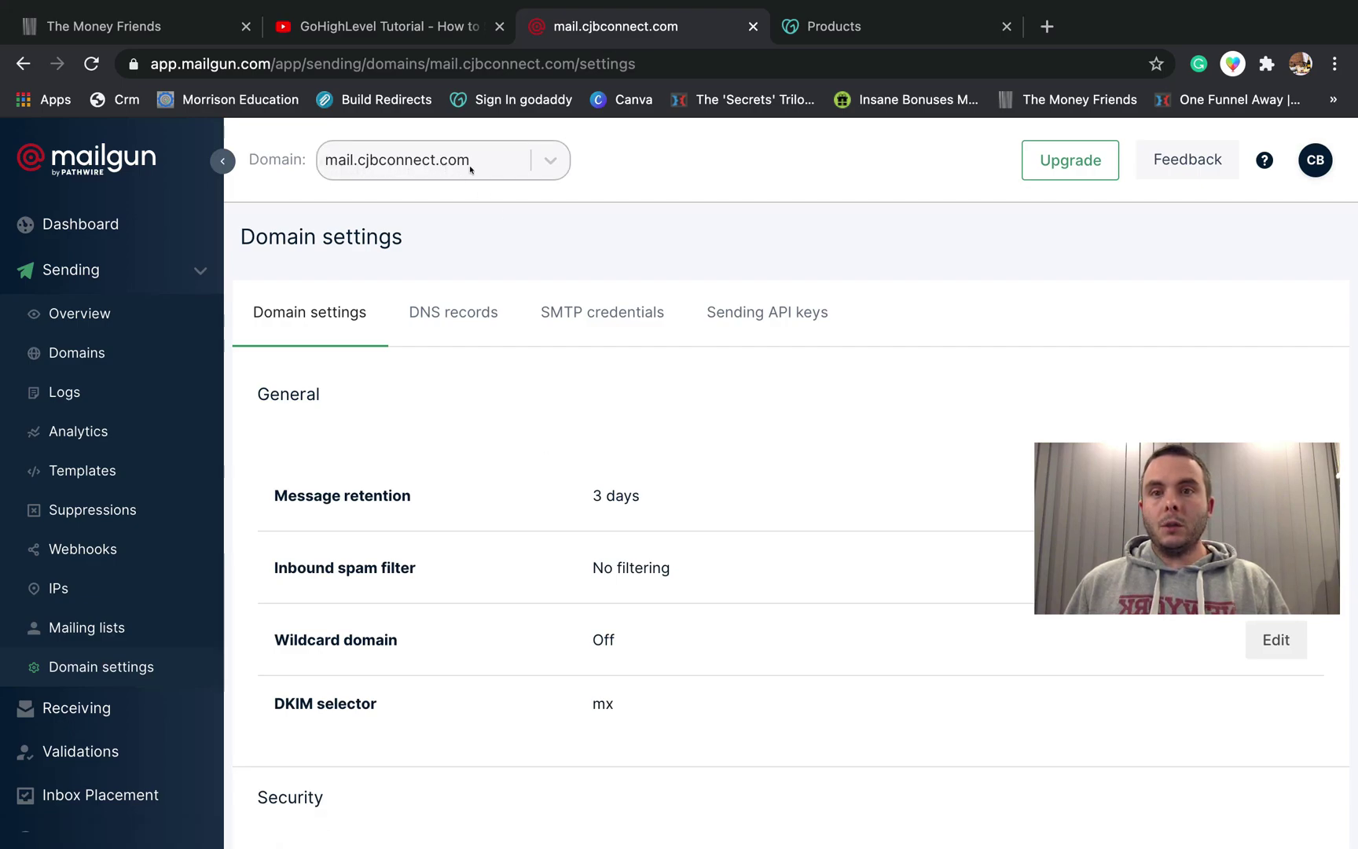
Step: Review mail.cjbconnect.com's sending and receiving DNS records, with SPF and DKIM TXT verified
click(540, 170)
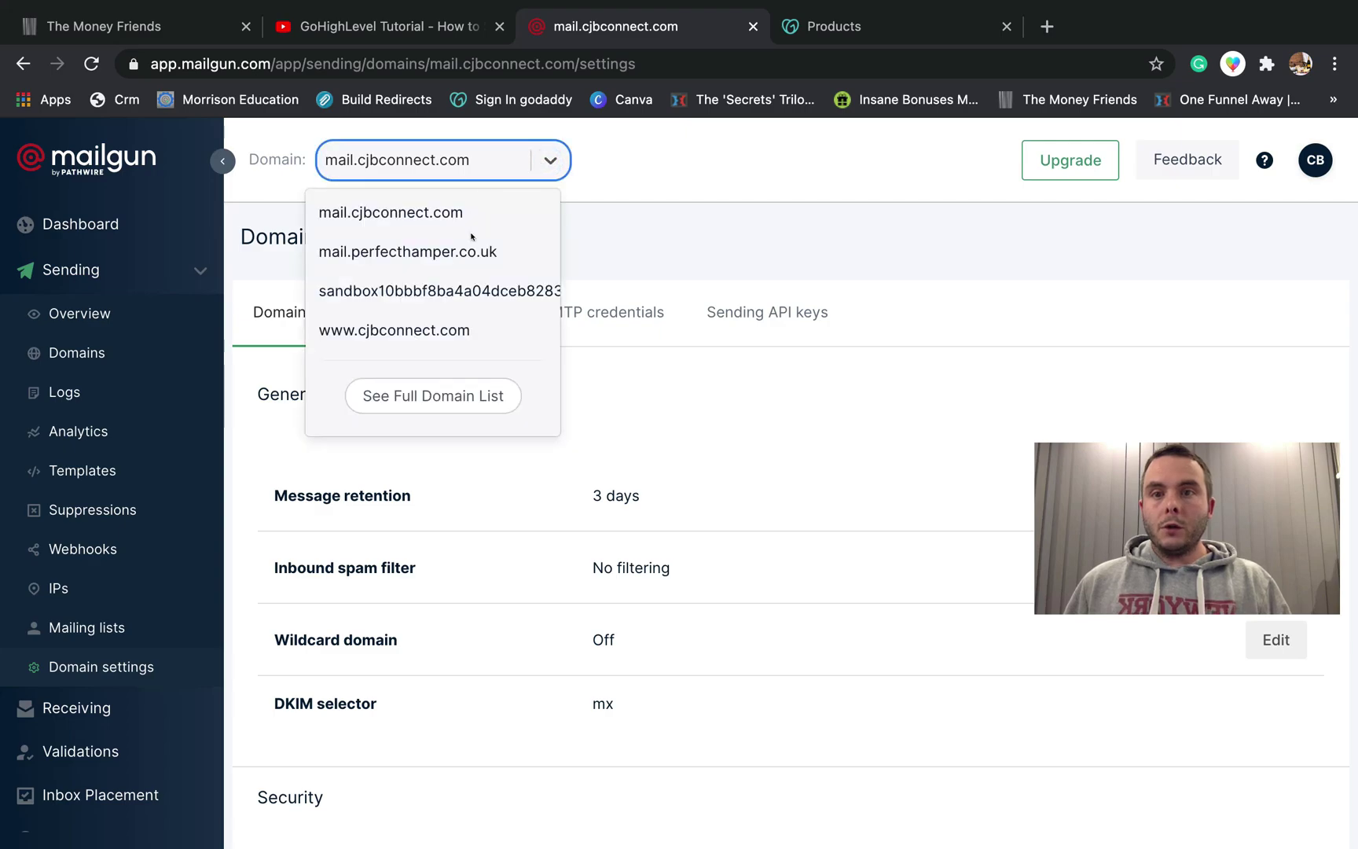
click(550, 162)
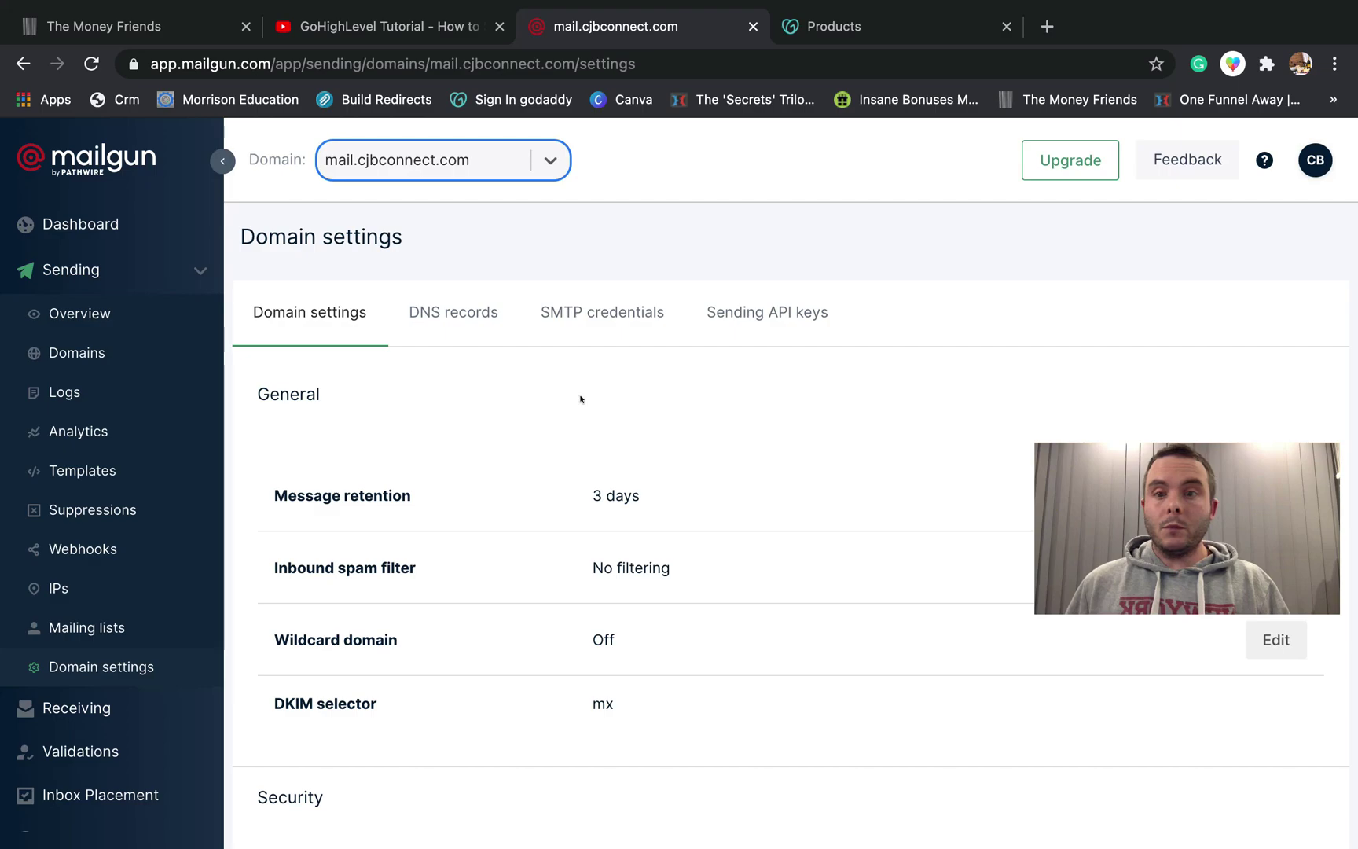
click(451, 309)
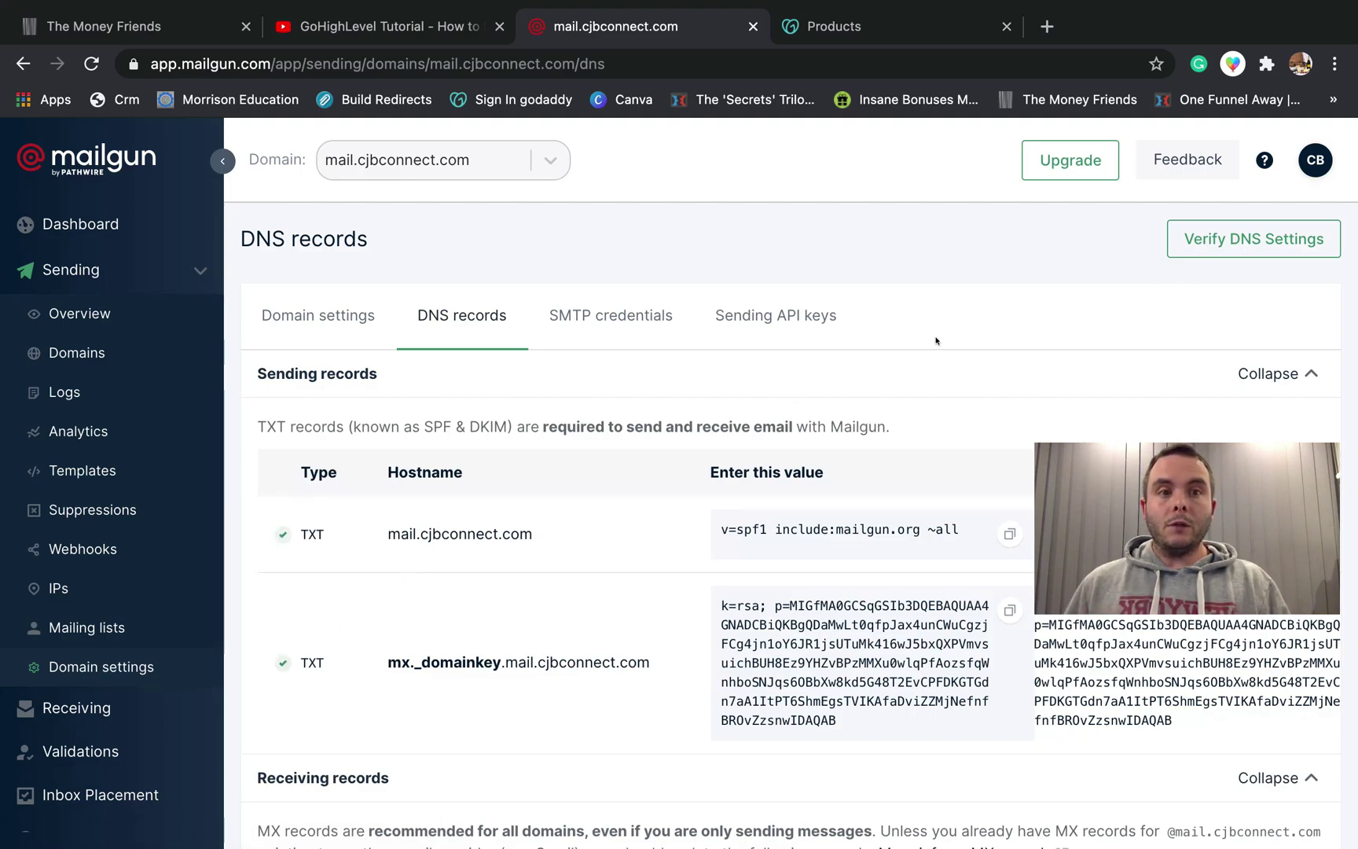
scroll(905, 419, down, 2)
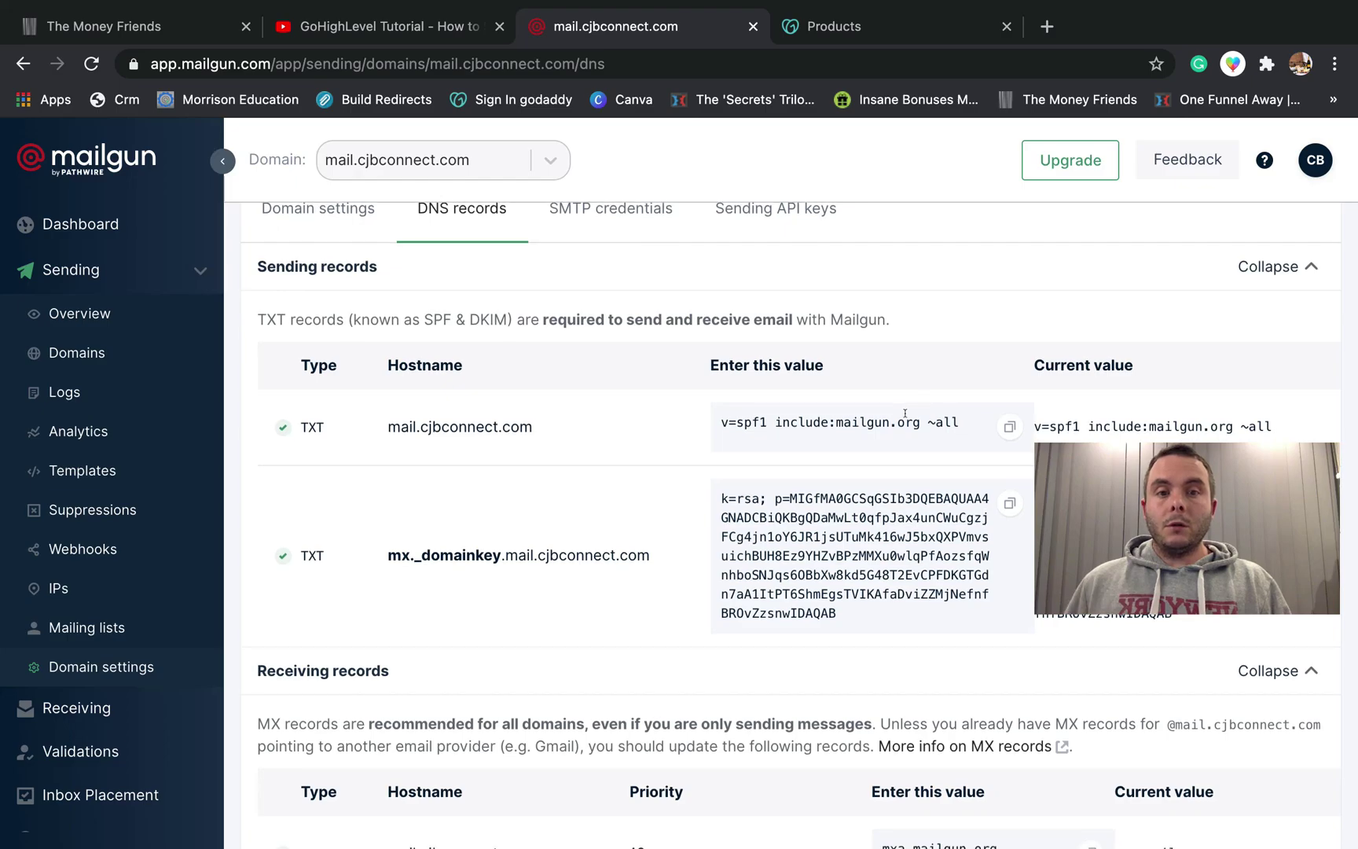
scroll(906, 415, down, 1)
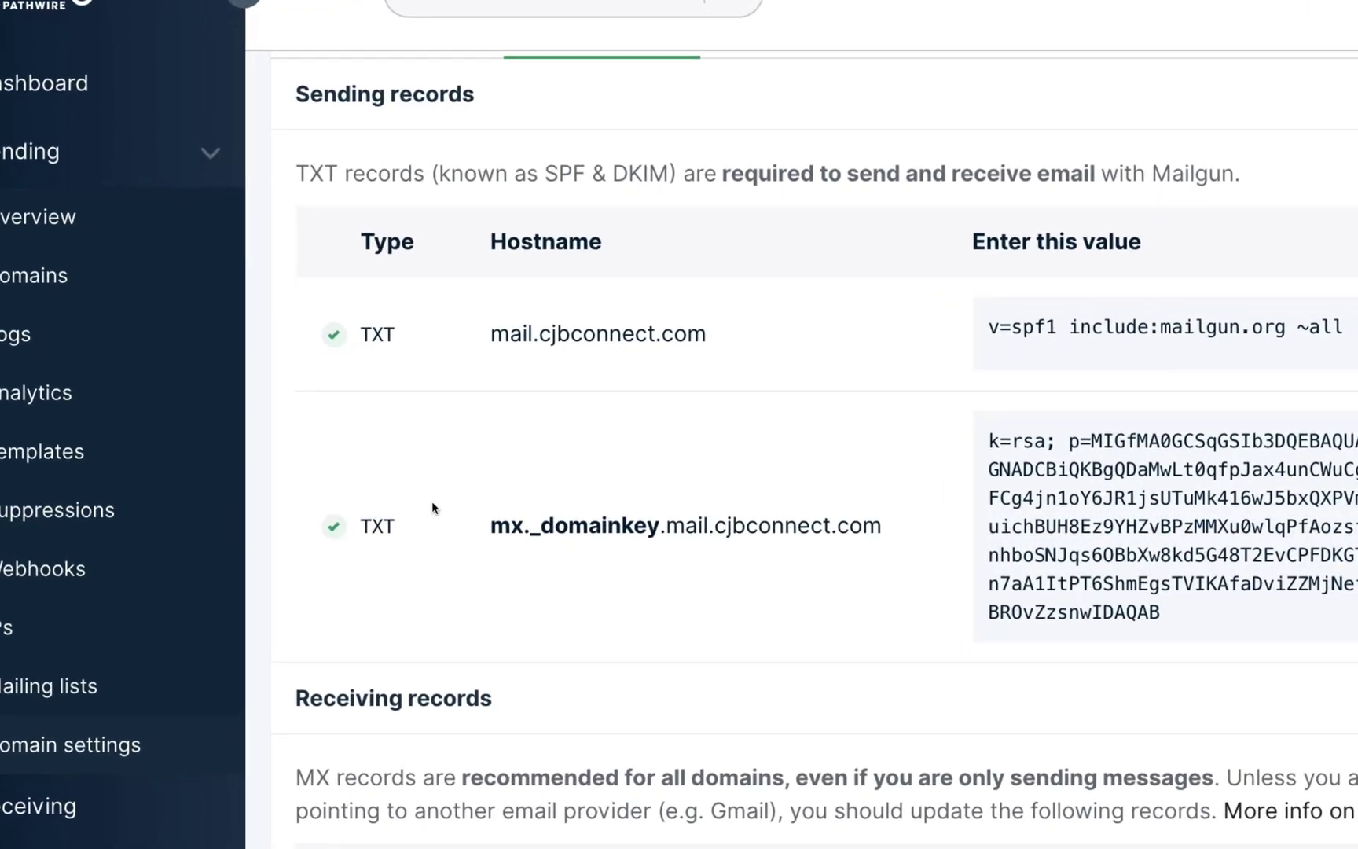
scroll(393, 467, down, 3)
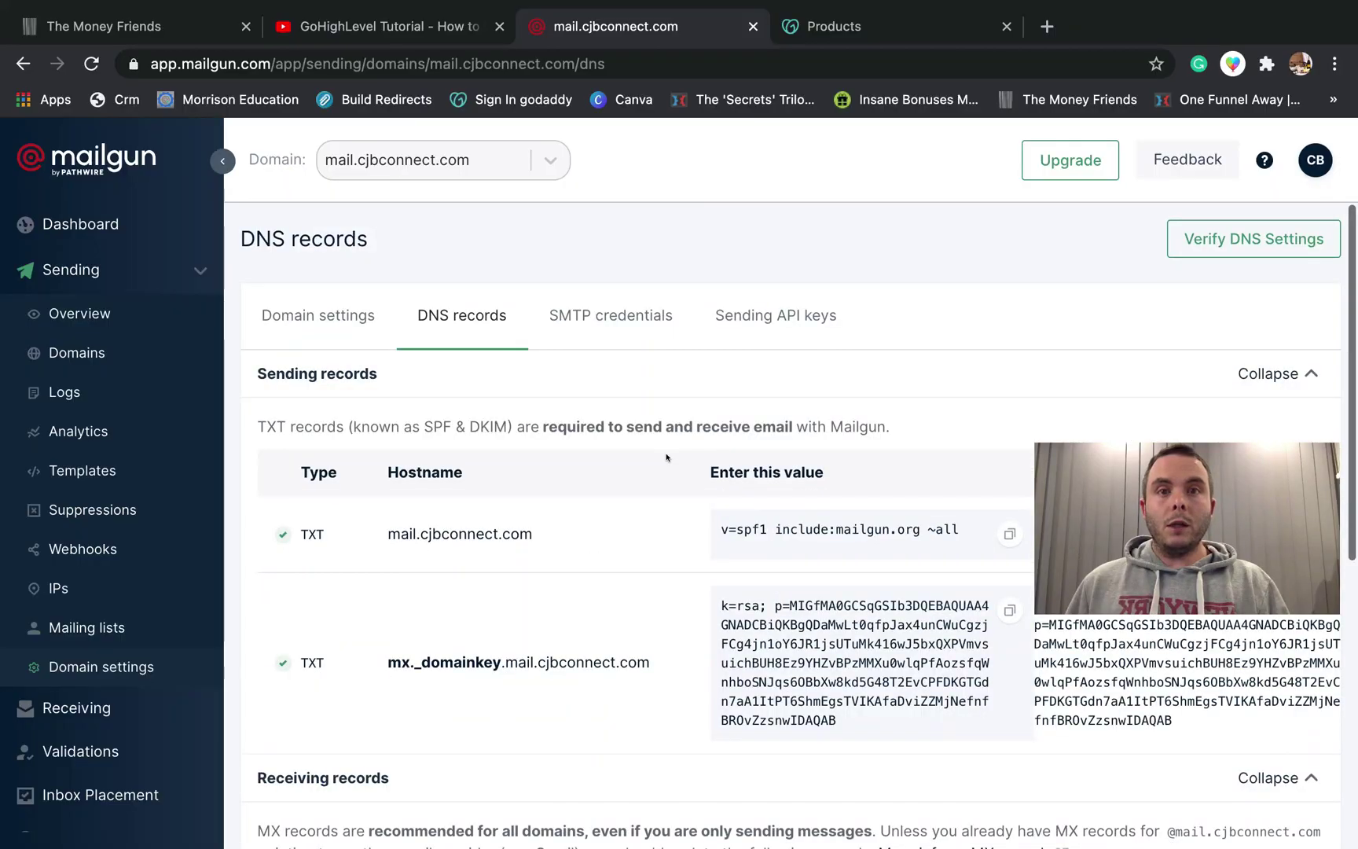
click(886, 35)
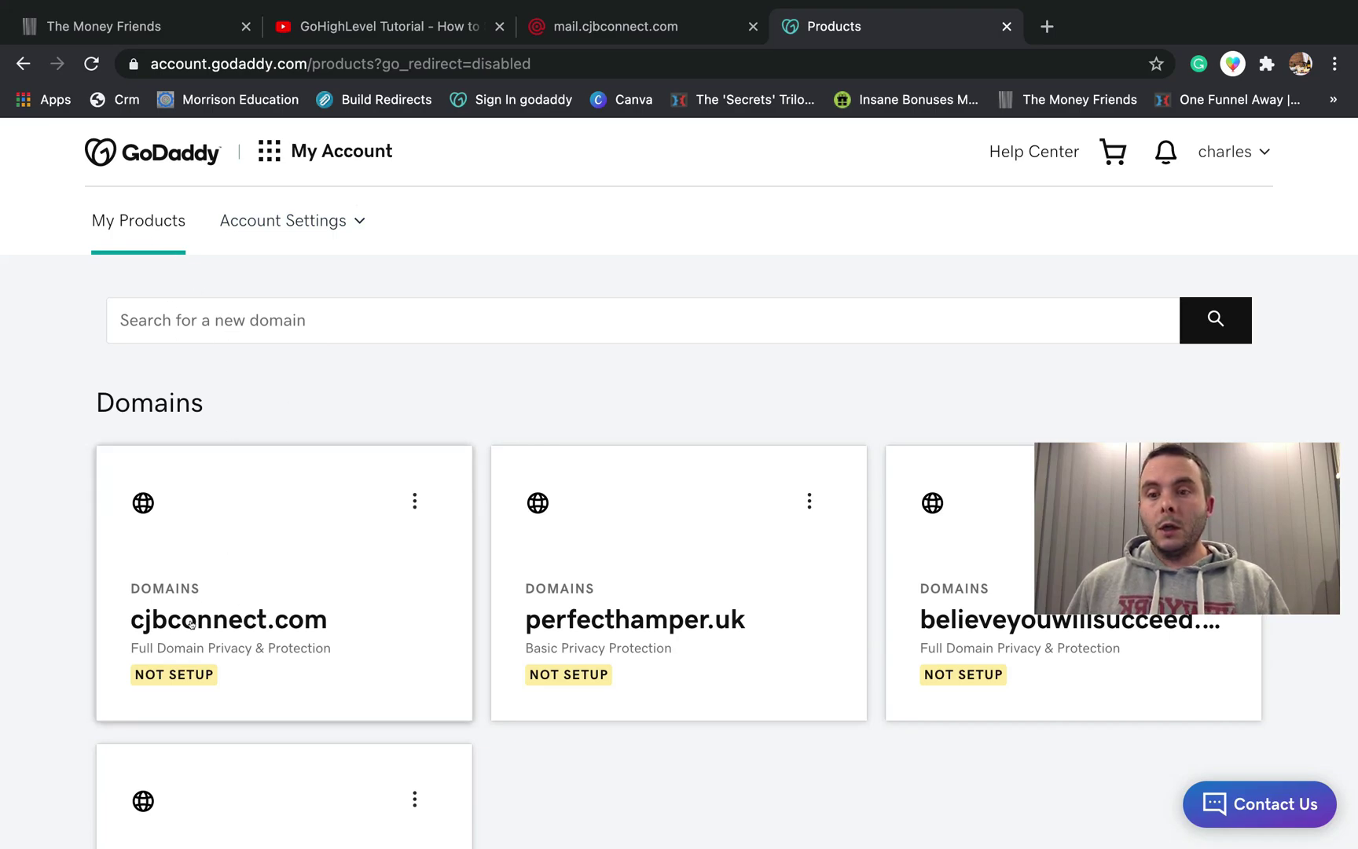
Step: Open the cjbconnect.com domain from GoDaddy's My Products and go to Manage DNS
click(268, 613)
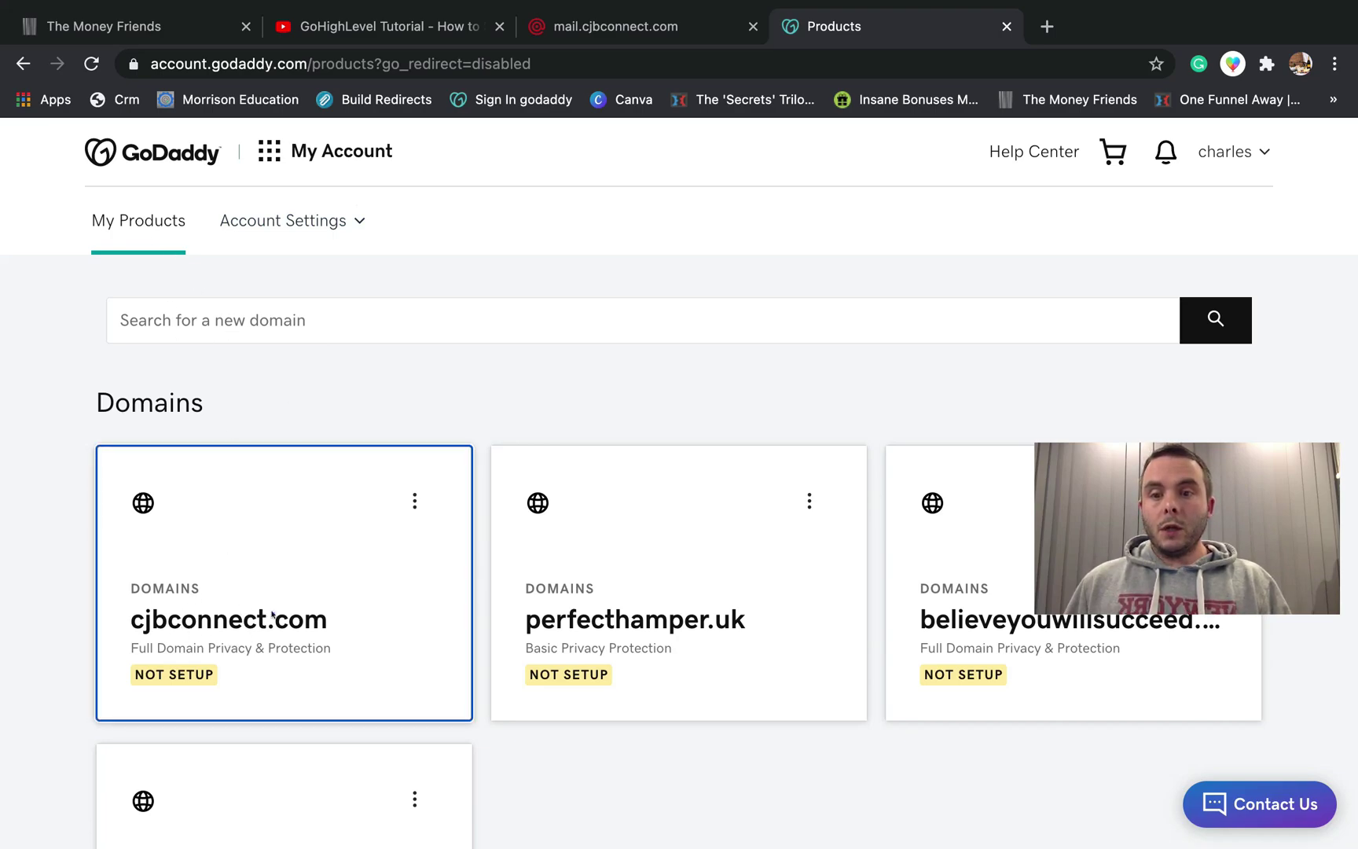
click(309, 524)
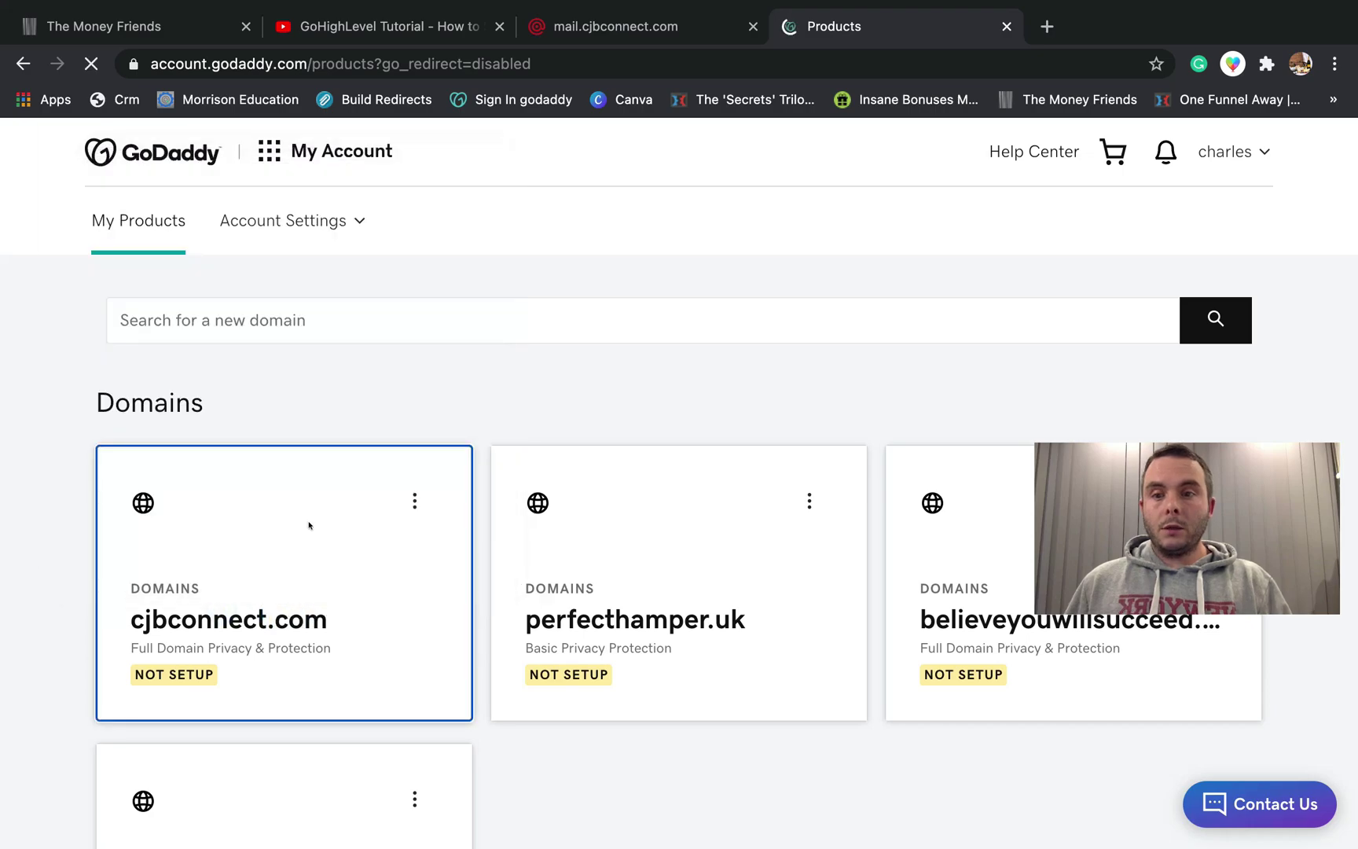
click(364, 606)
scroll(895, 592, down, 5)
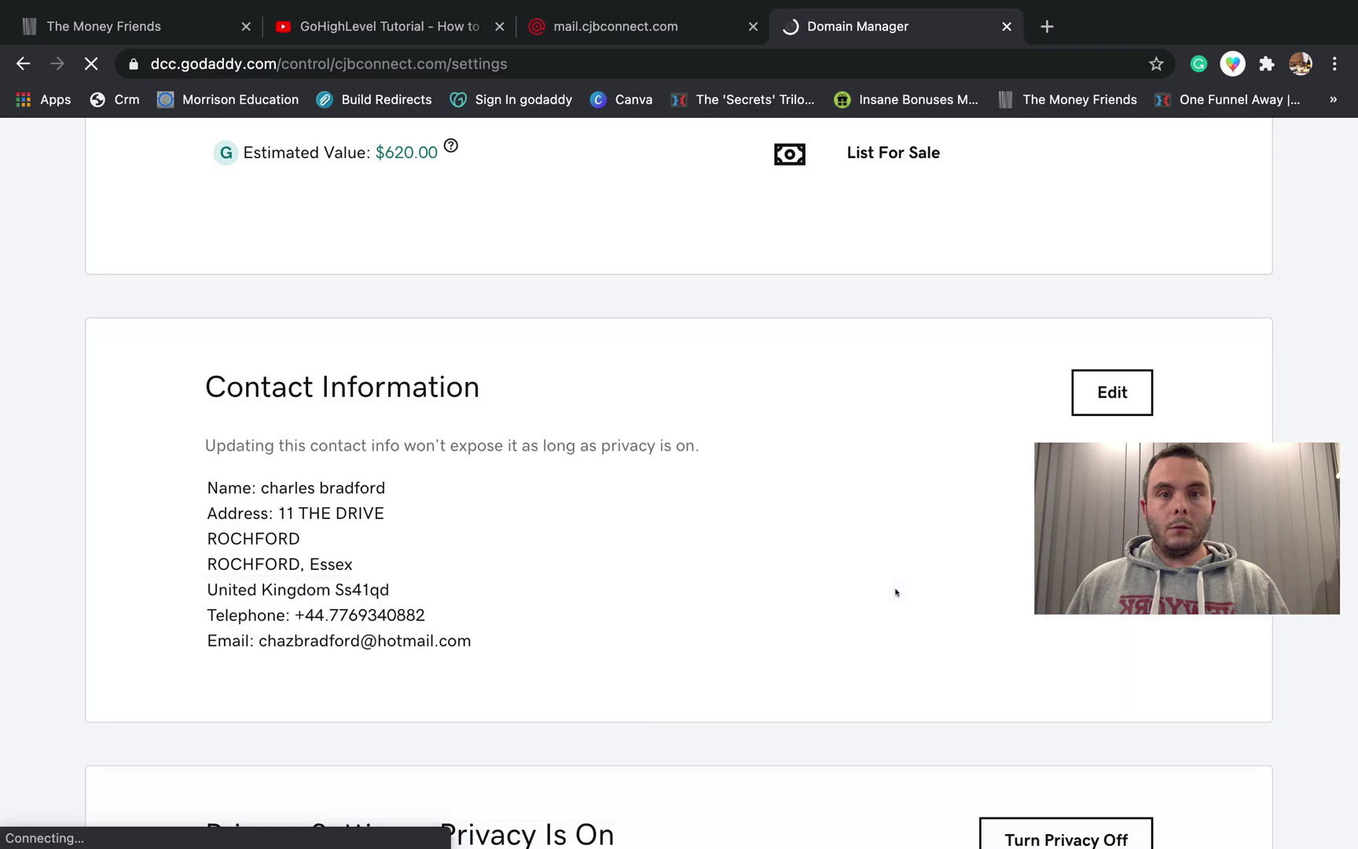
scroll(896, 591, down, 5)
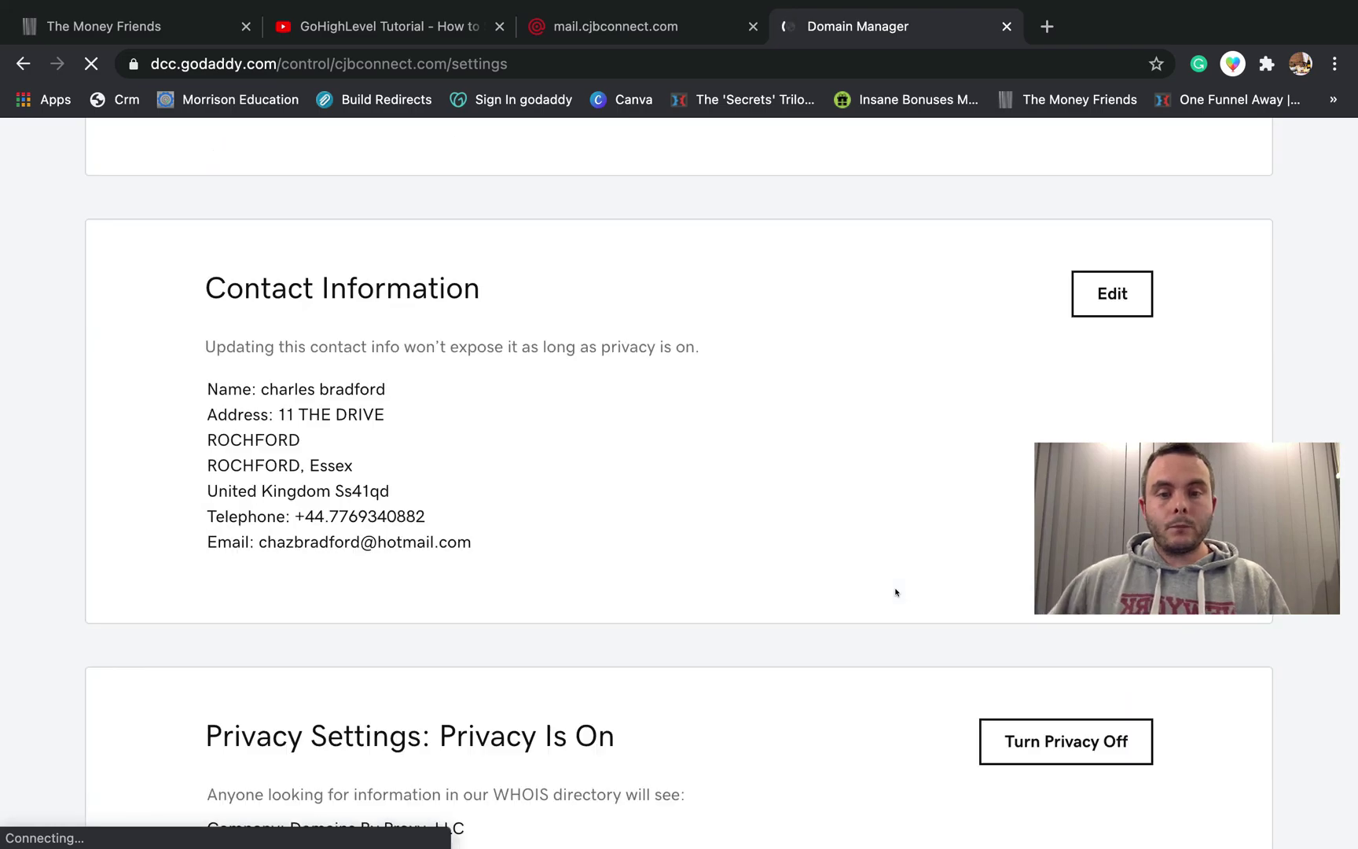
scroll(895, 592, down, 4)
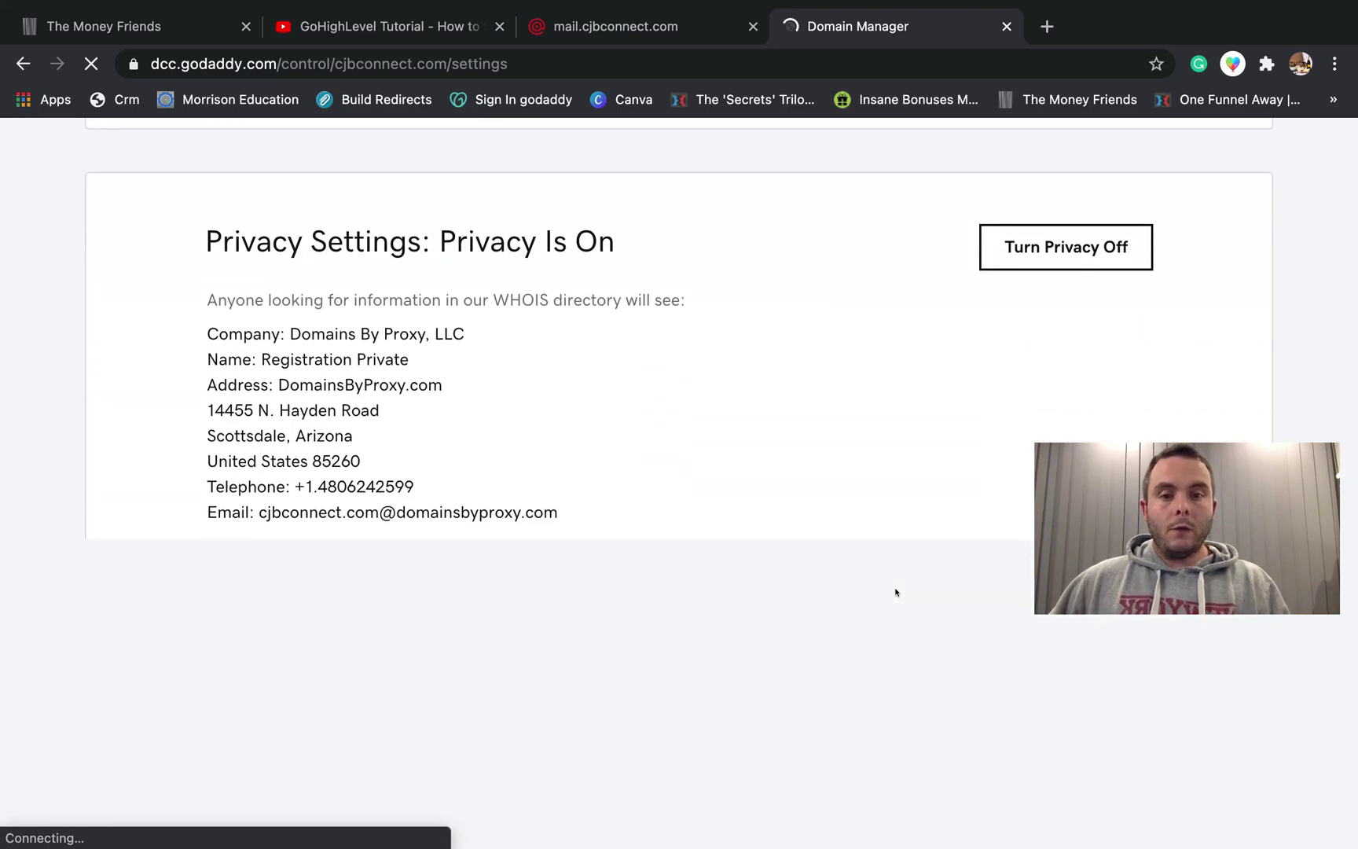
scroll(895, 591, down, 2)
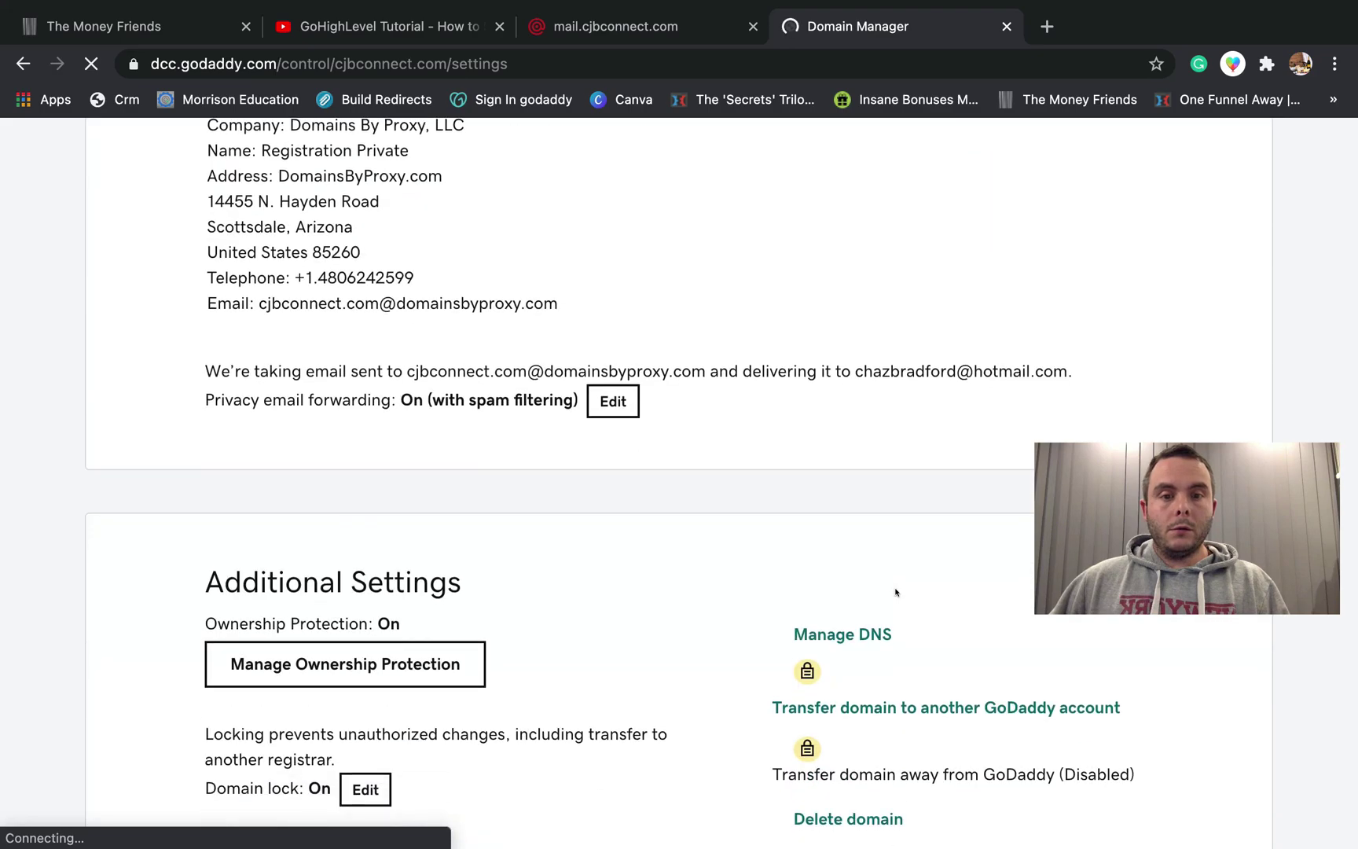
click(843, 634)
click(846, 635)
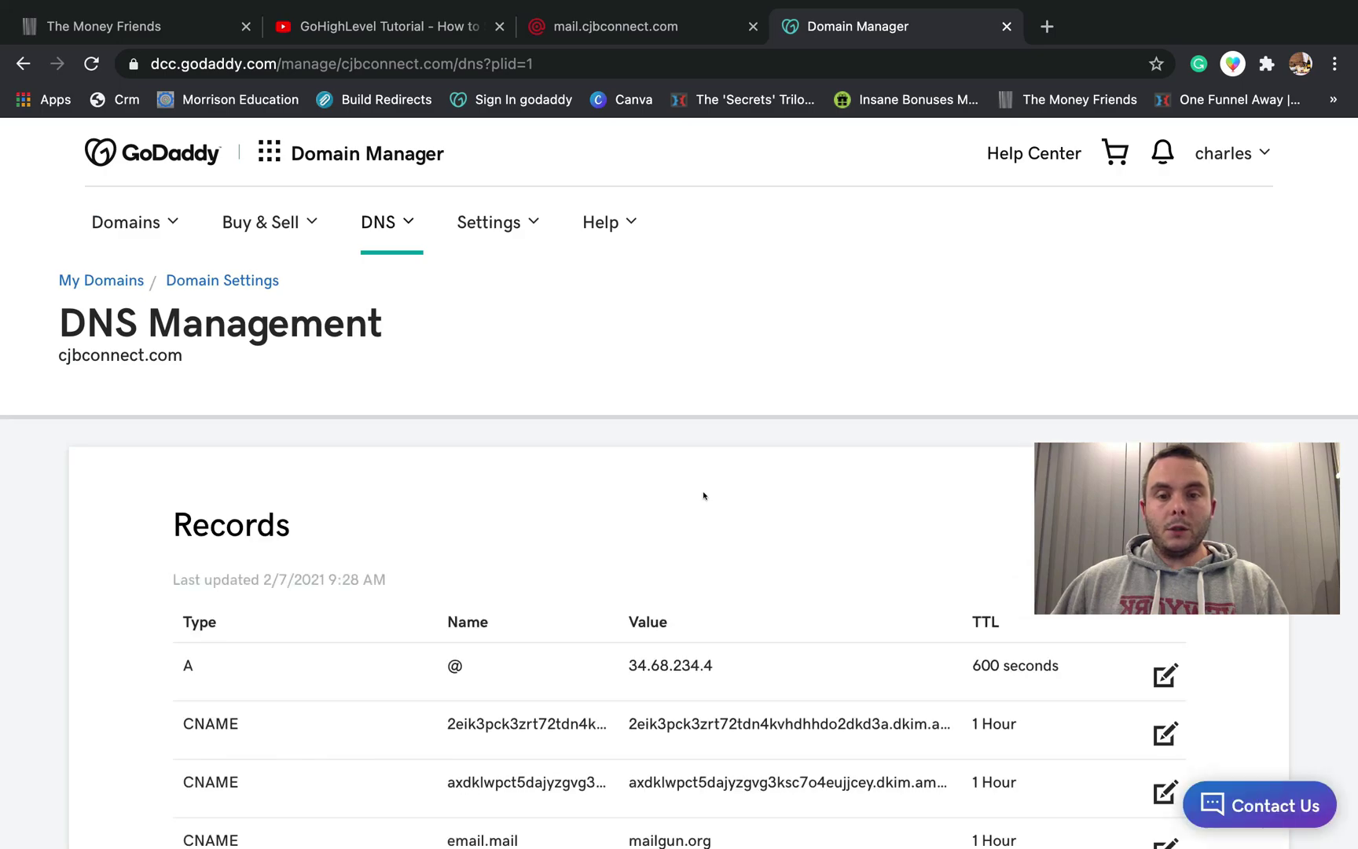
scroll(703, 495, down, 3)
scroll(703, 496, down, 3)
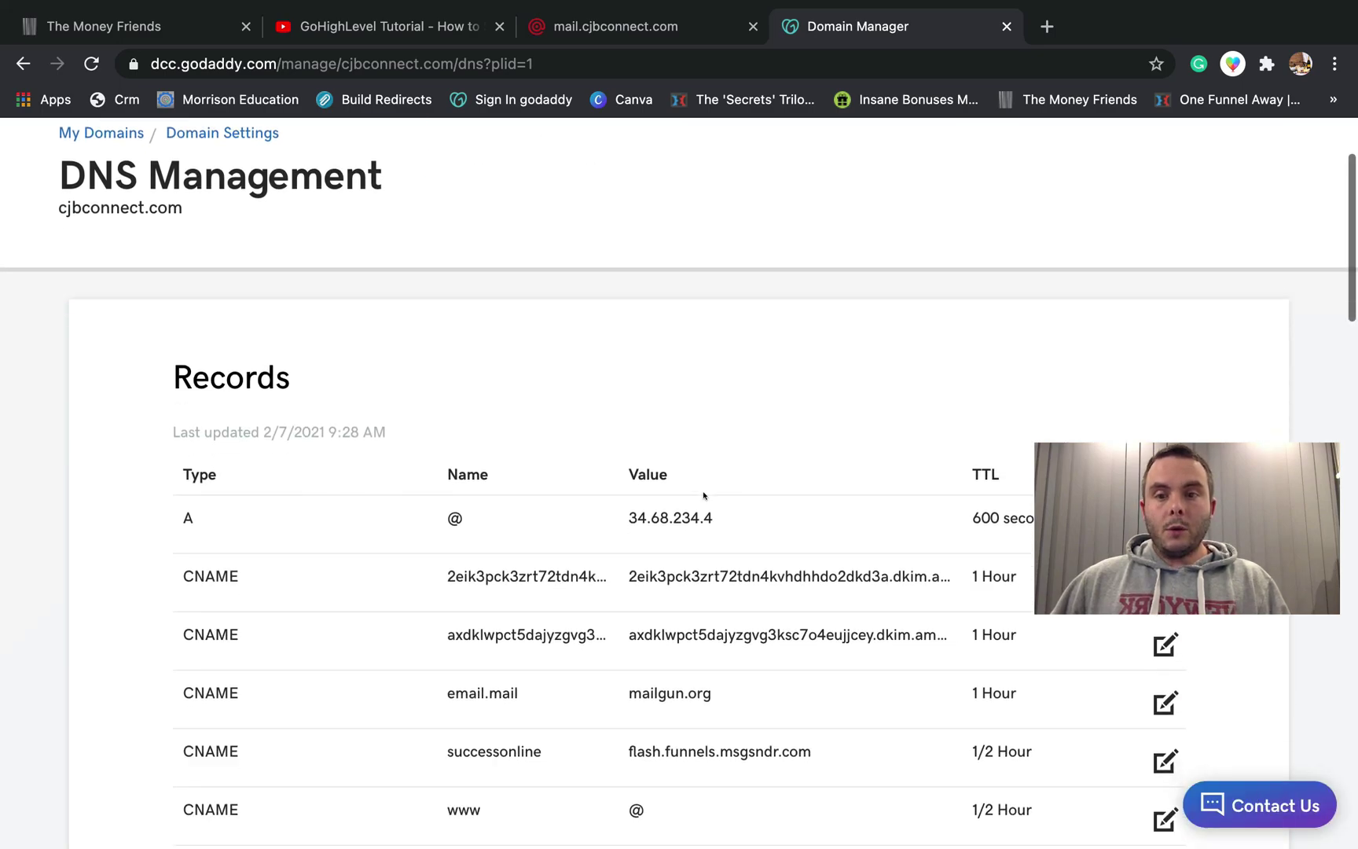
scroll(703, 495, down, 2)
scroll(704, 495, down, 1)
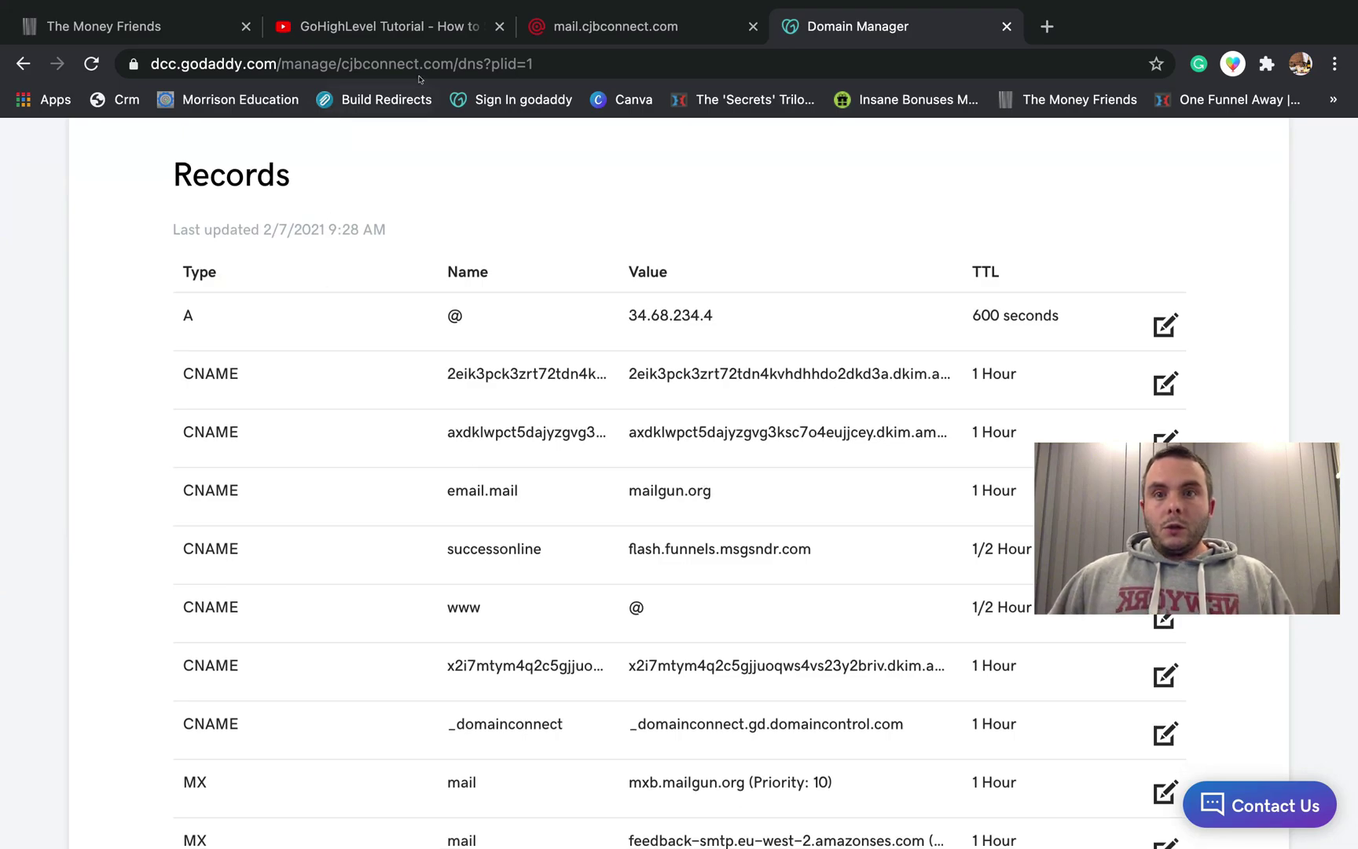
click(569, 30)
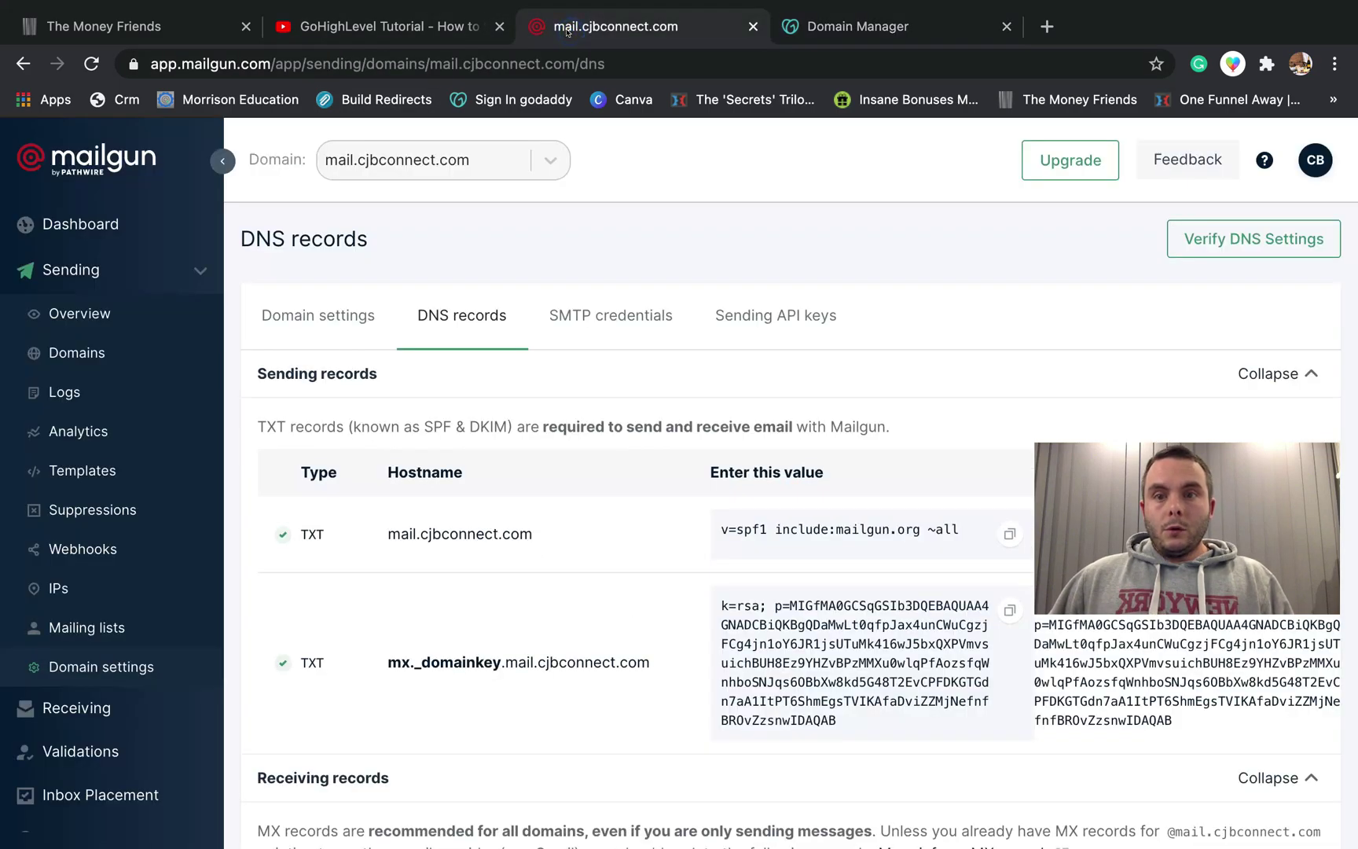
click(873, 30)
scroll(723, 452, down, 2)
scroll(723, 455, down, 5)
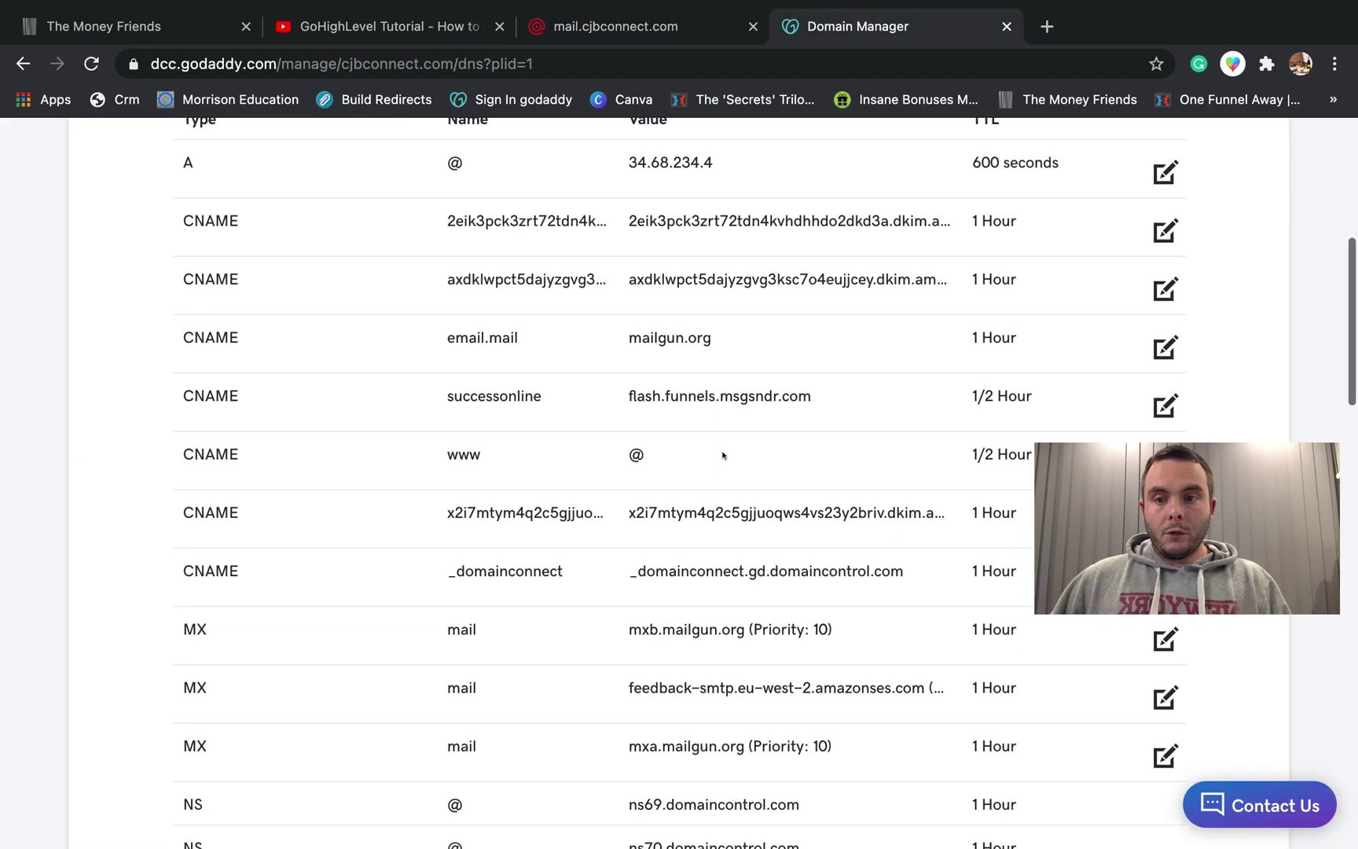
scroll(723, 455, down, 3)
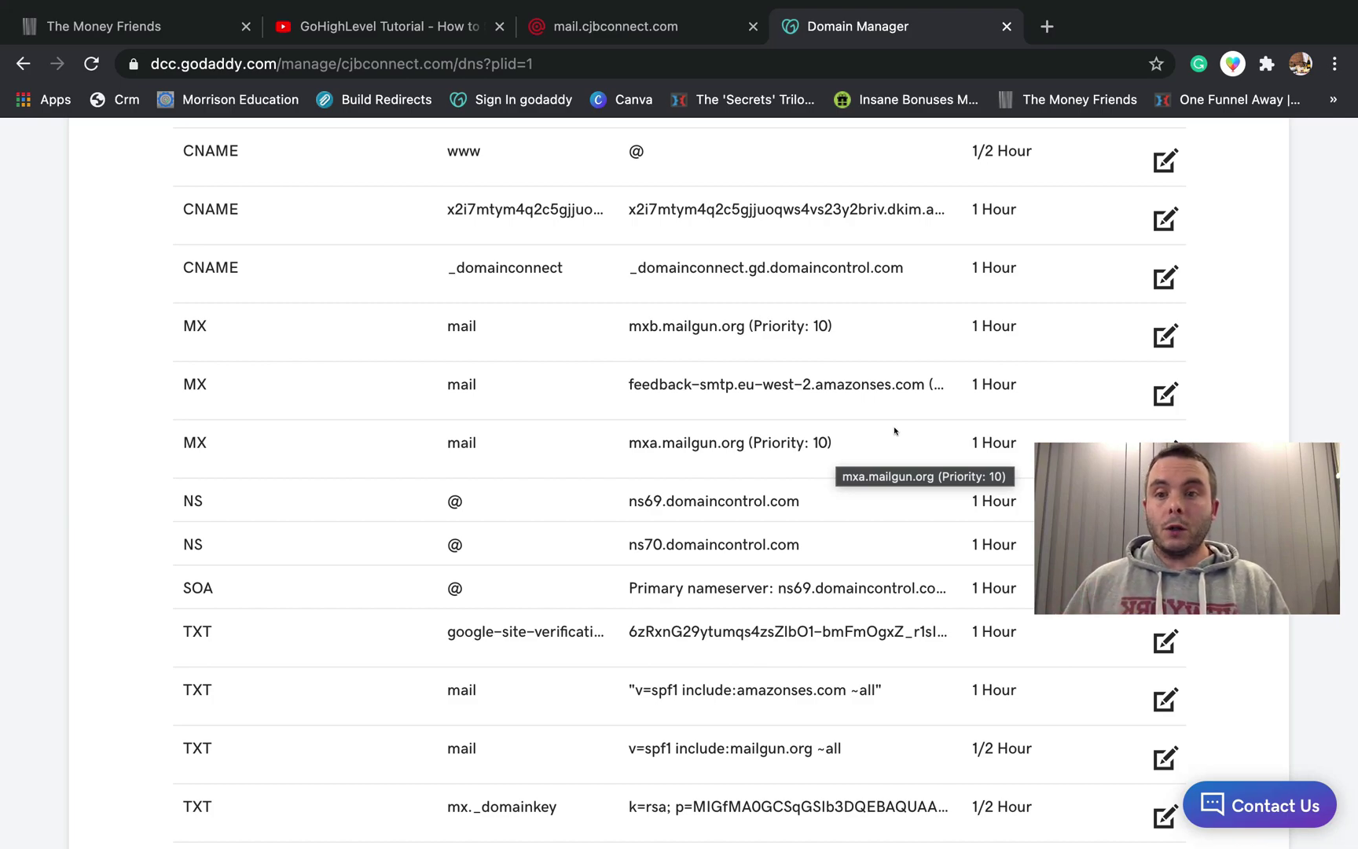
scroll(894, 431, down, 3)
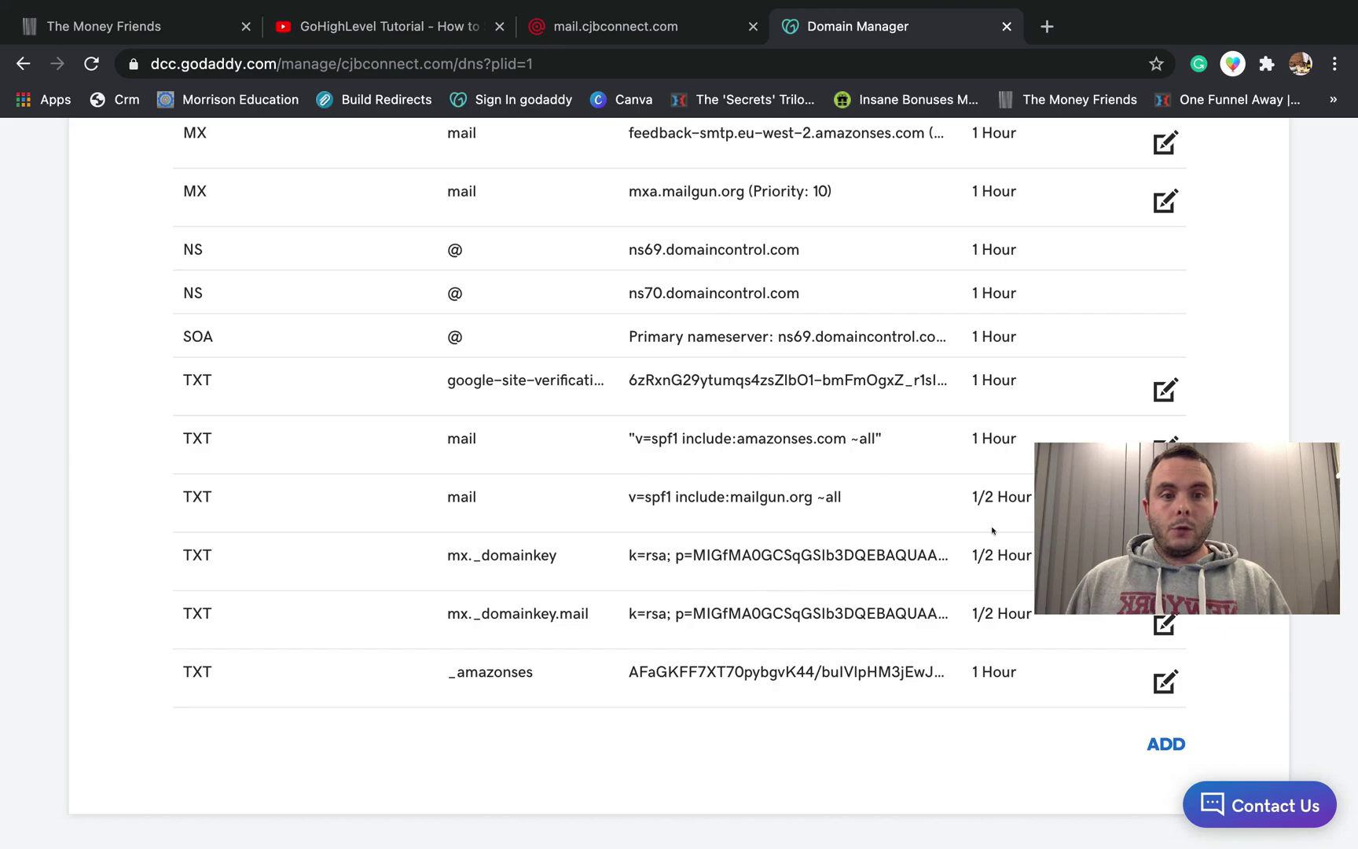
scroll(892, 579, up, 2)
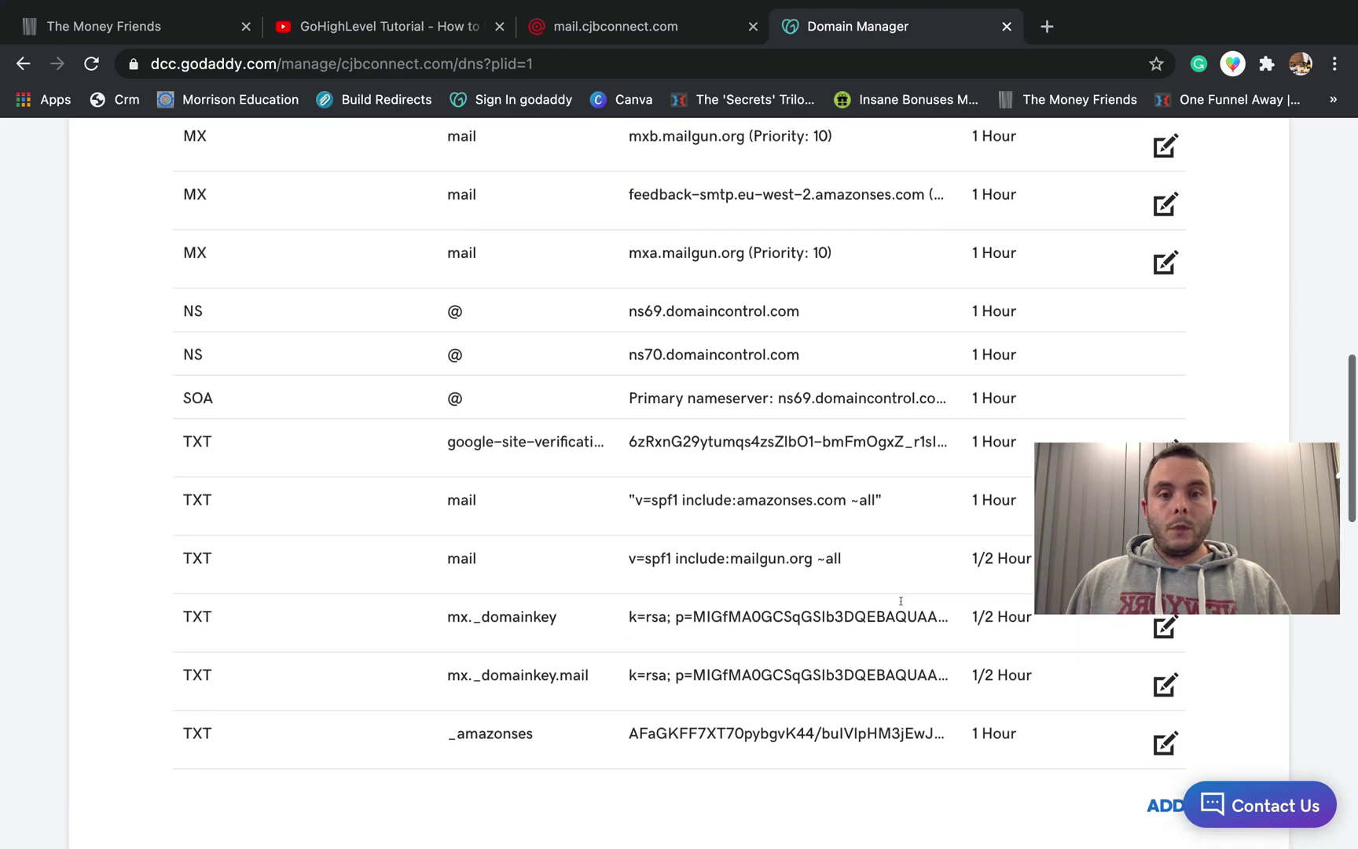
scroll(901, 600, up, 1)
Step: Inspect the mx._domainkey TXT record and the new-record type list, discarding both unchanged
click(1166, 651)
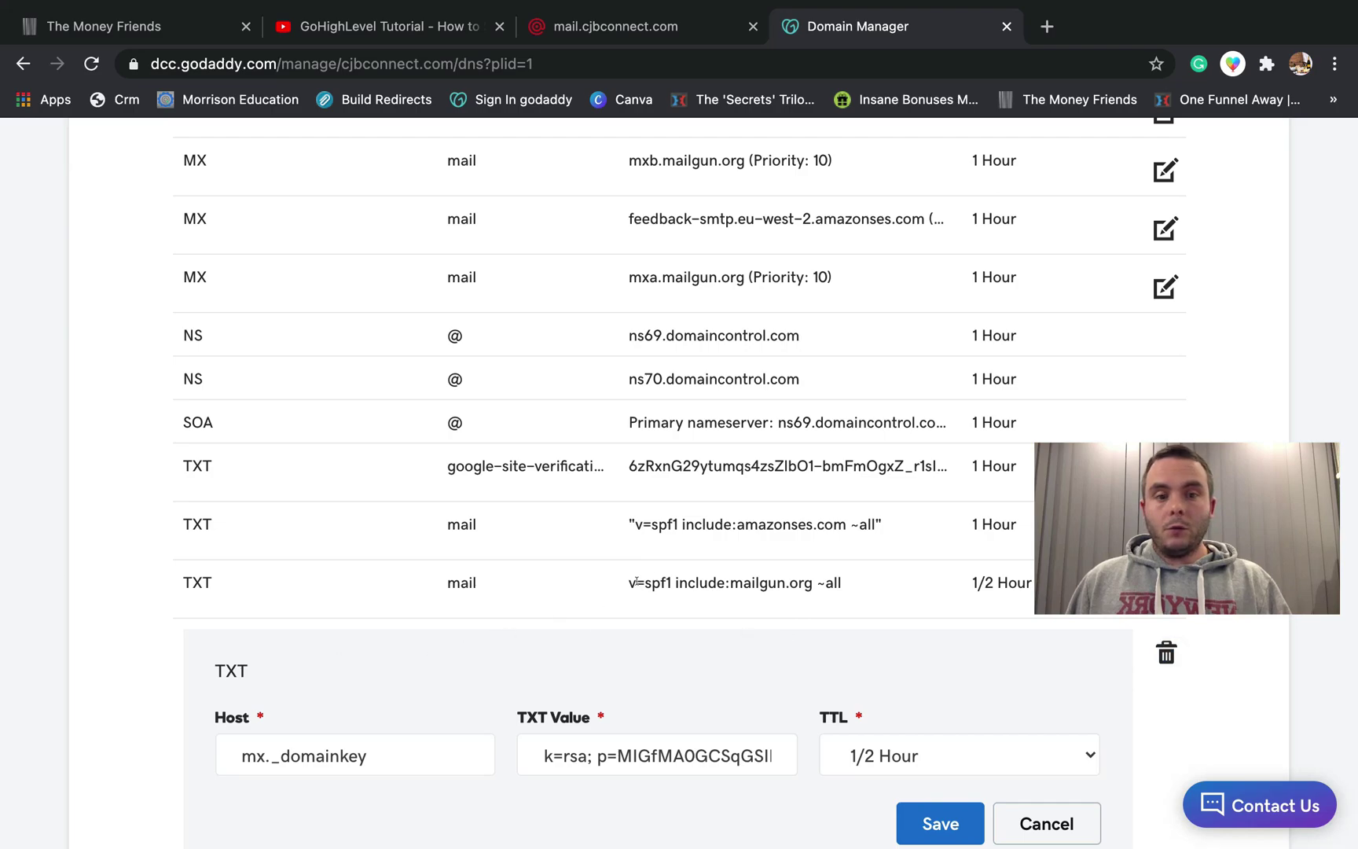
click(1045, 822)
scroll(1066, 700, down, 2)
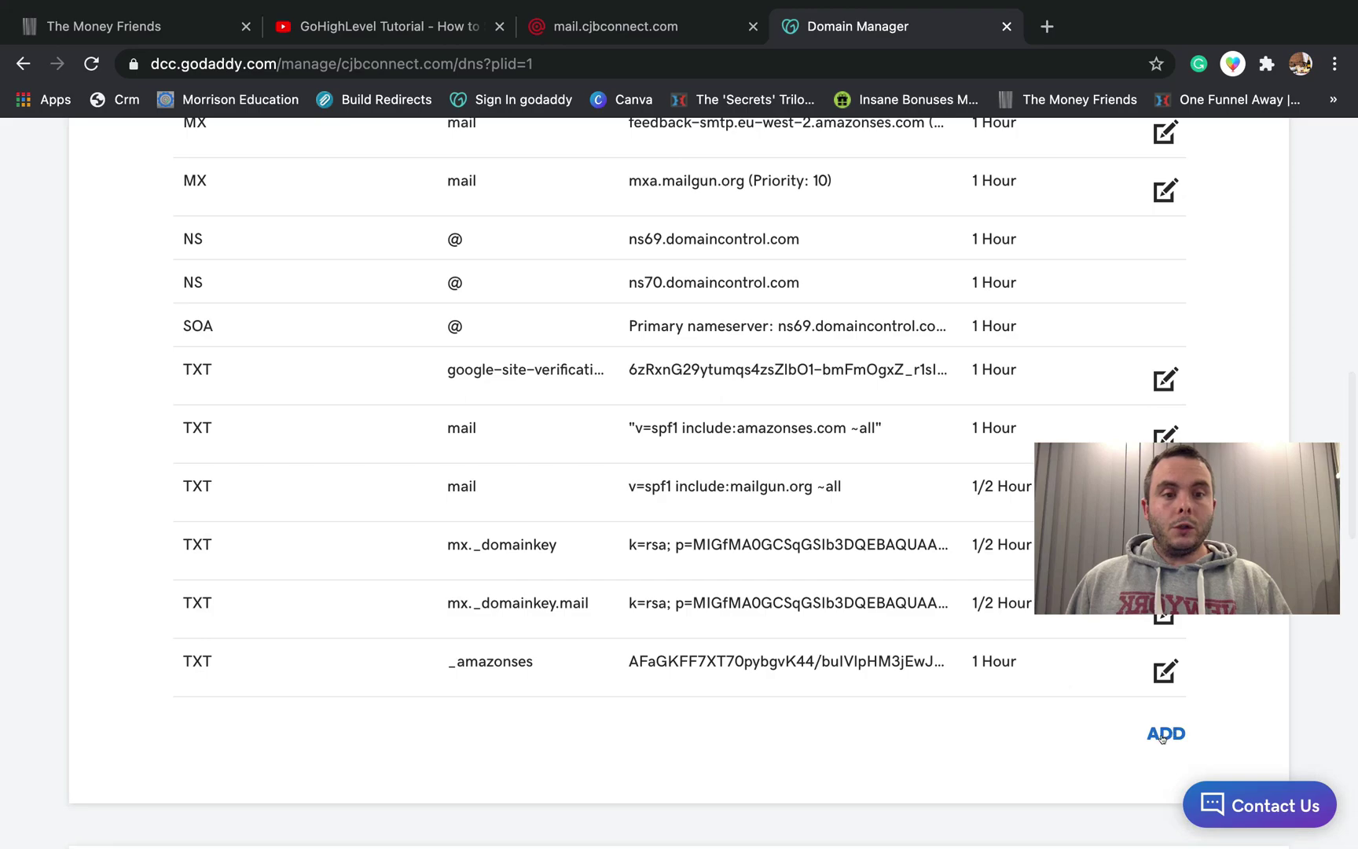
click(1165, 731)
scroll(652, 669, down, 1)
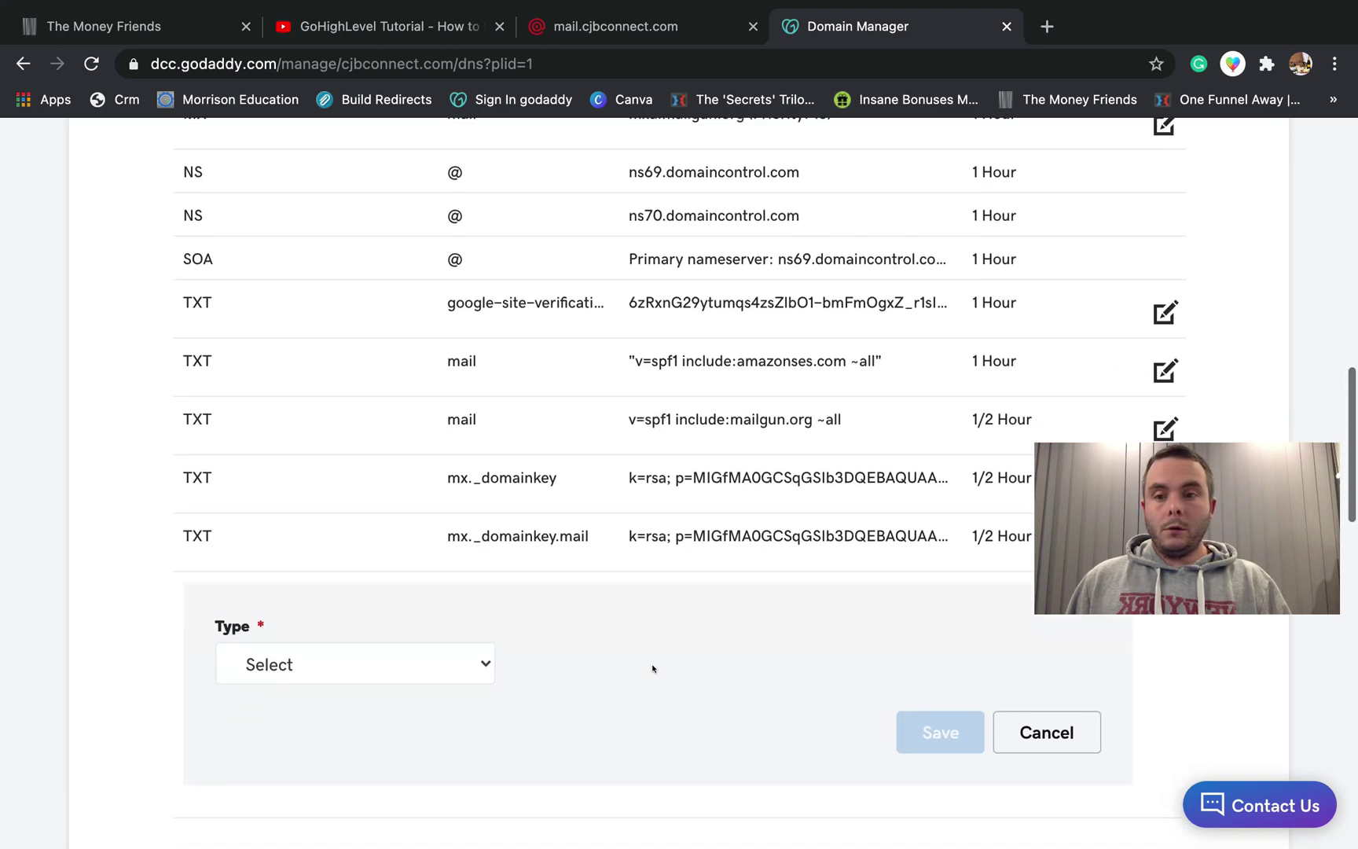
click(484, 662)
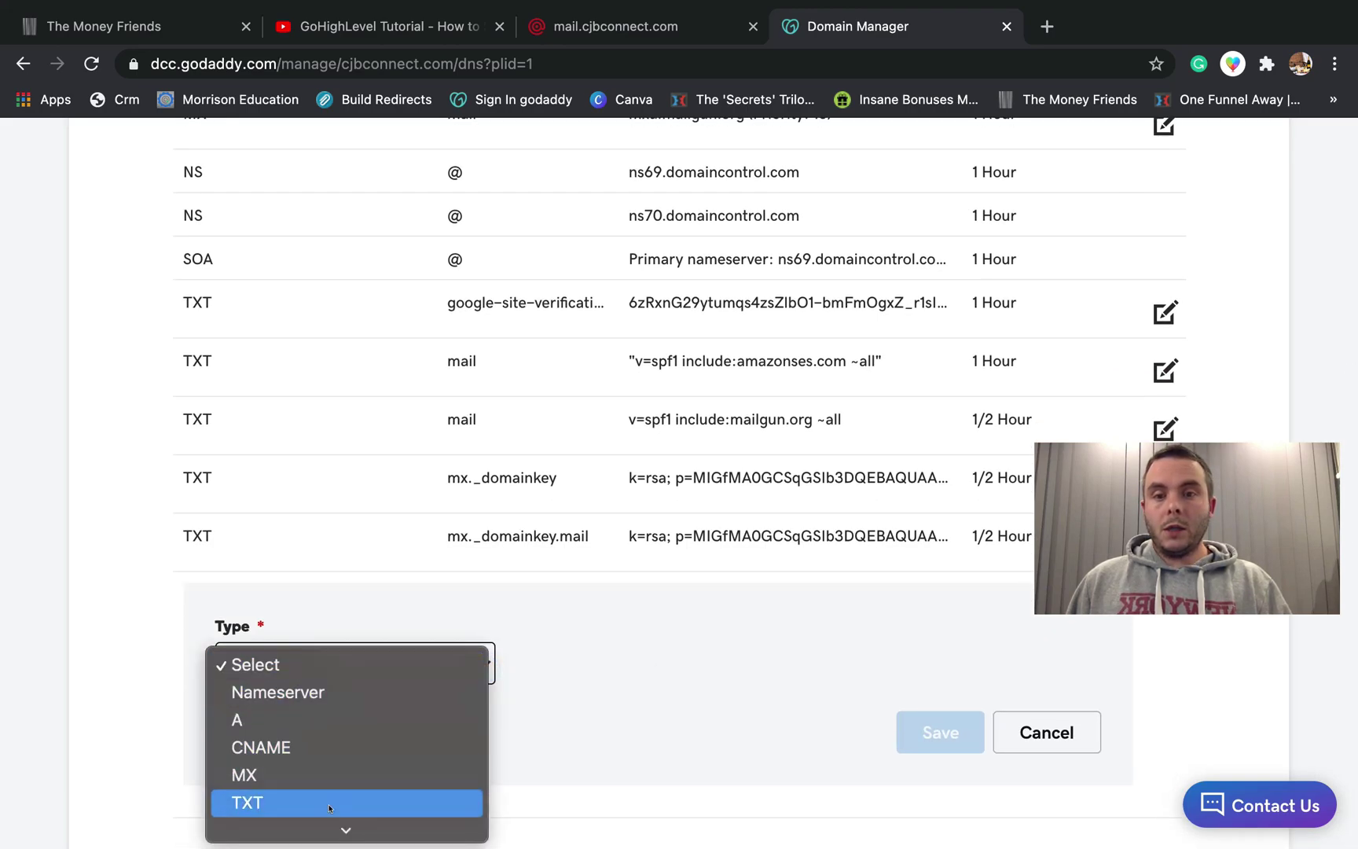
click(1027, 734)
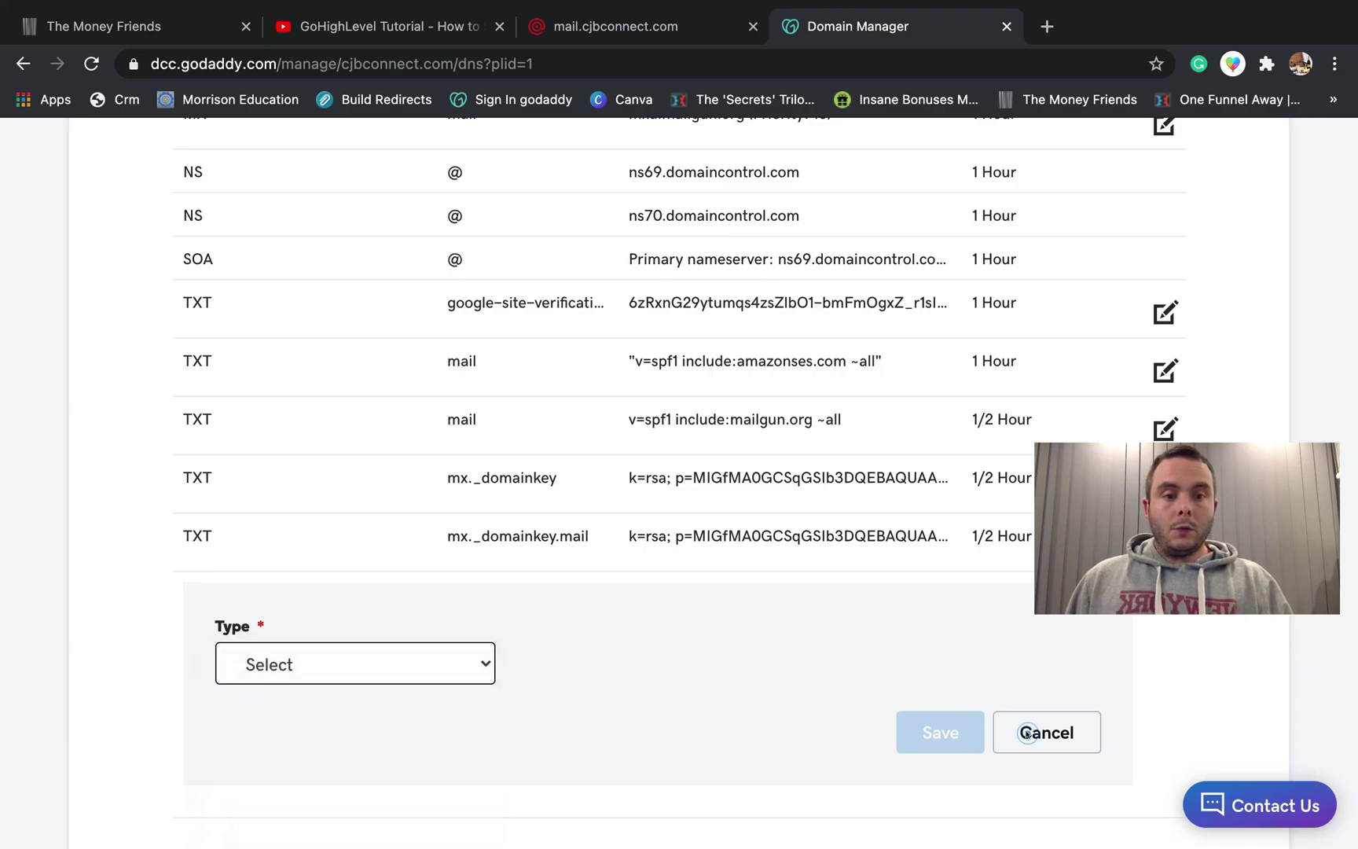
click(1028, 734)
Step: Open the mail TXT record (v=spf1 include:mailgun.org ~all, 1/2 Hour TTL) for editing
scroll(937, 471, up, 2)
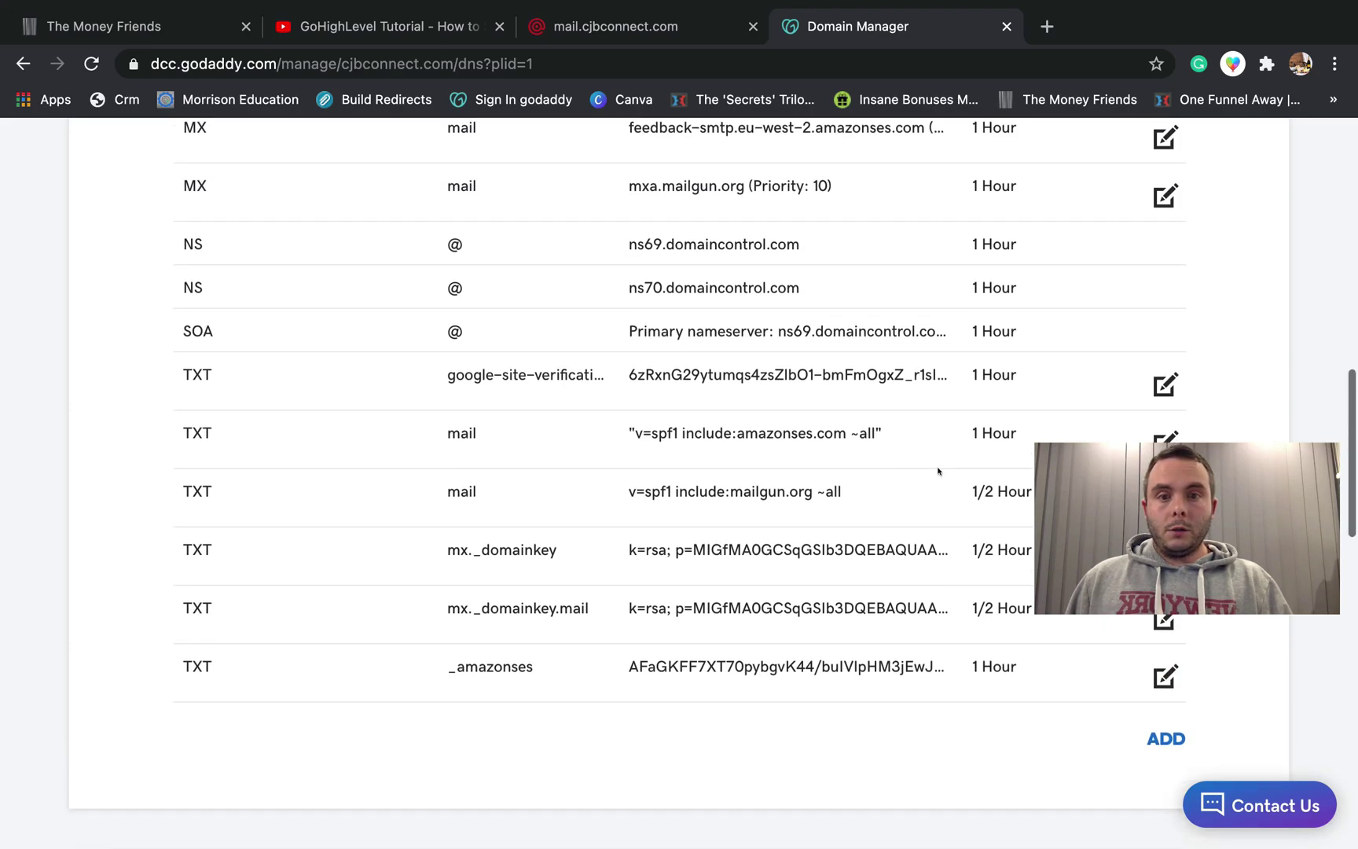
scroll(938, 472, down, 2)
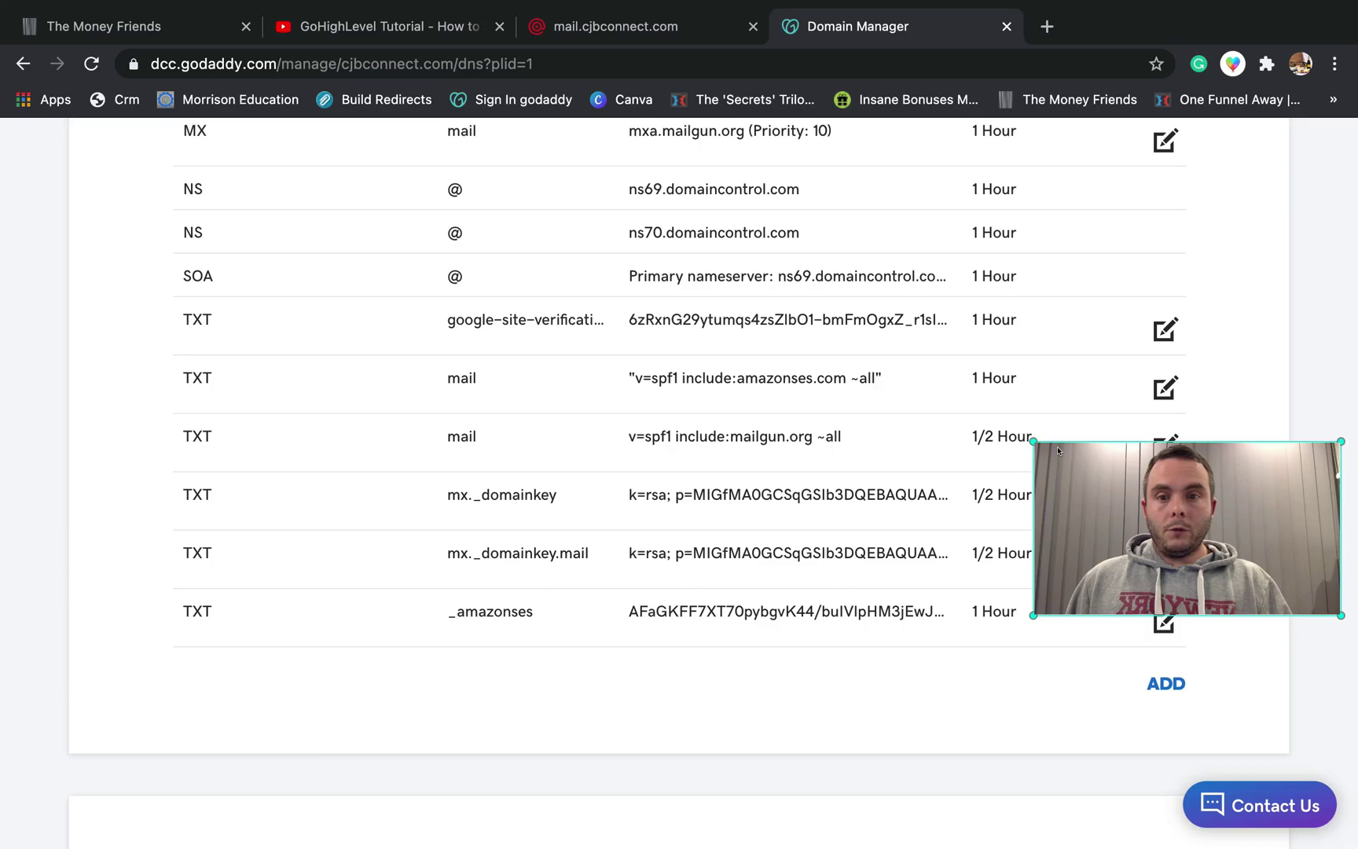
click(1165, 441)
scroll(803, 186, up, 3)
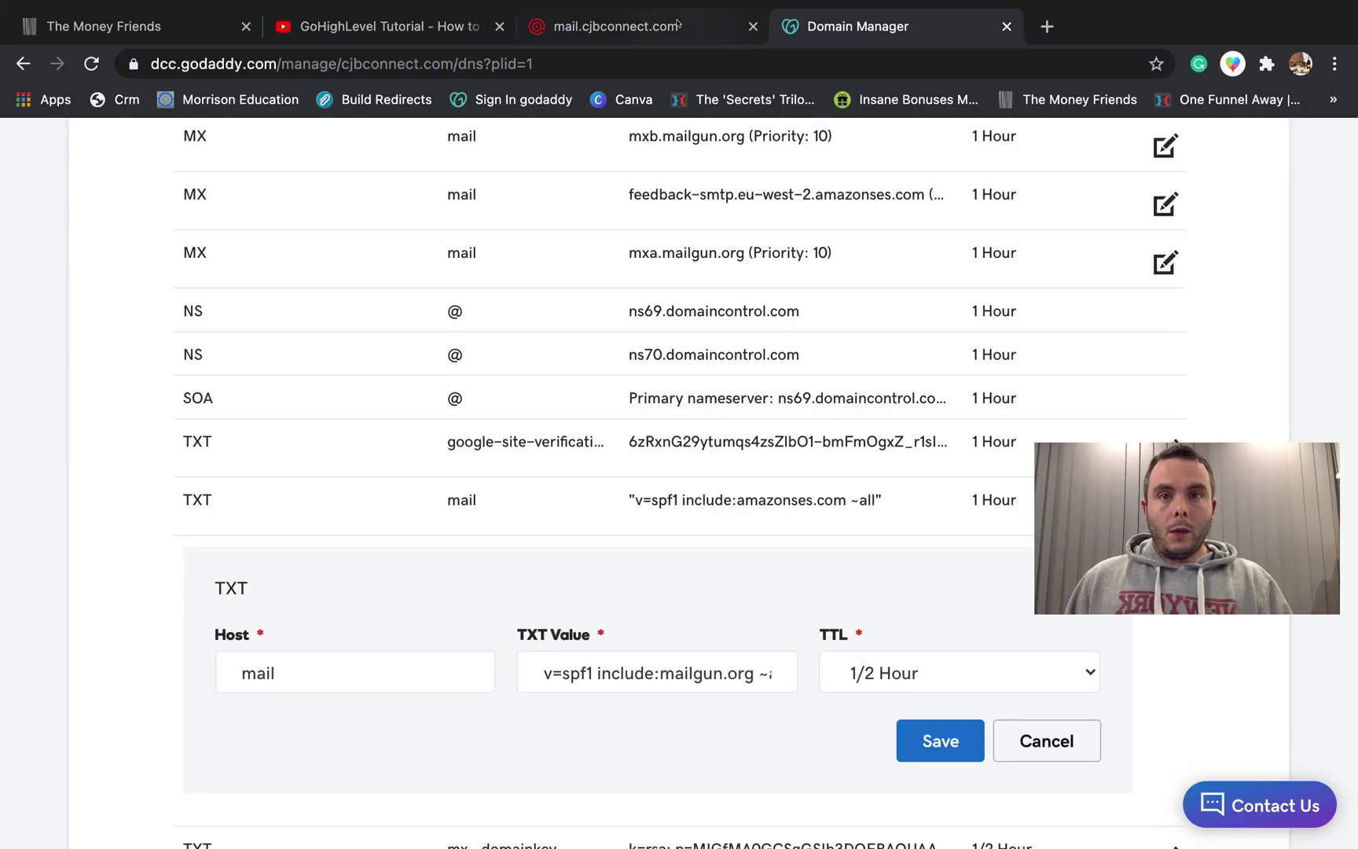
Step: Compare the SPF record with Mailgun's DNS page and copy Mailgun's SPF value
click(628, 21)
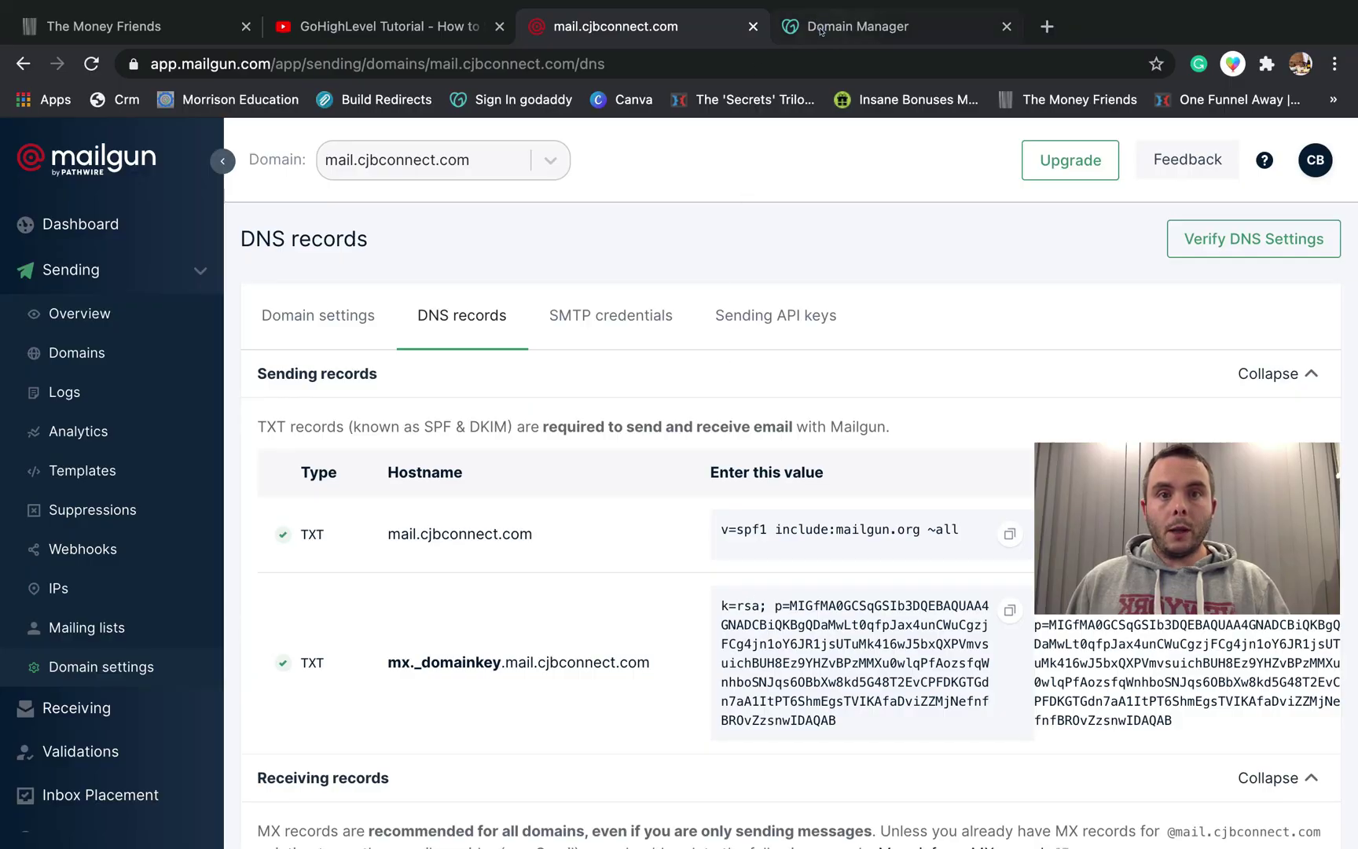
click(820, 28)
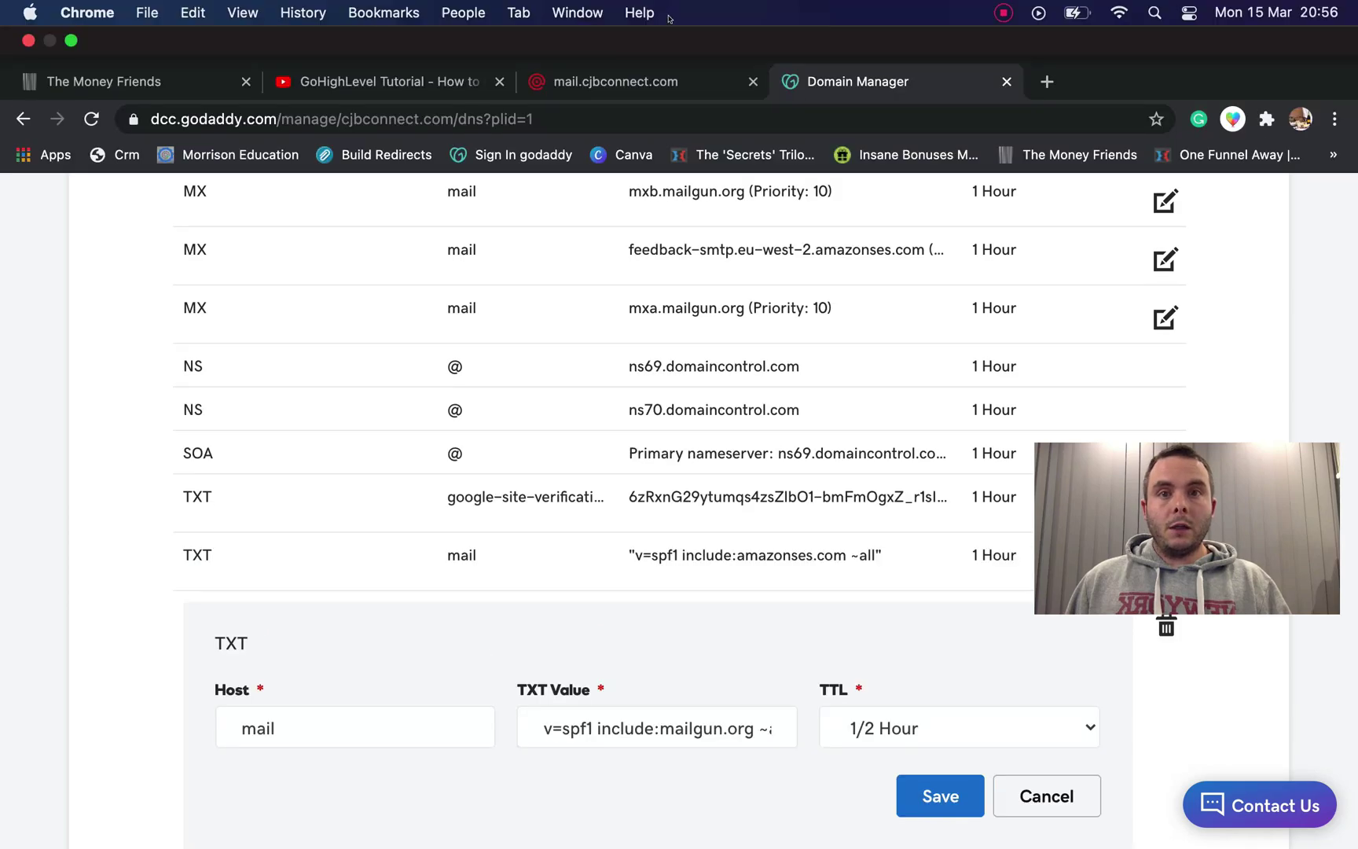
click(635, 32)
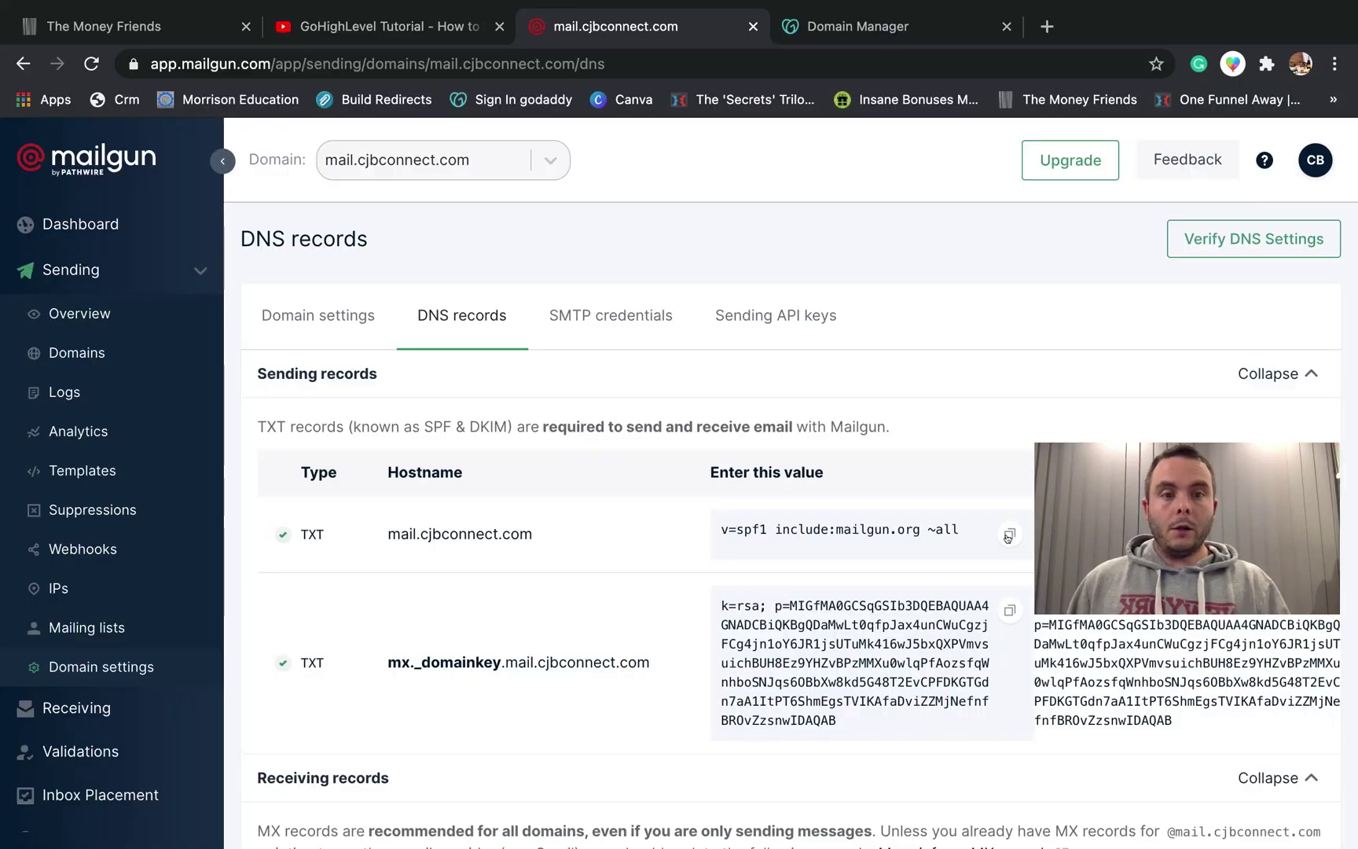
click(1008, 534)
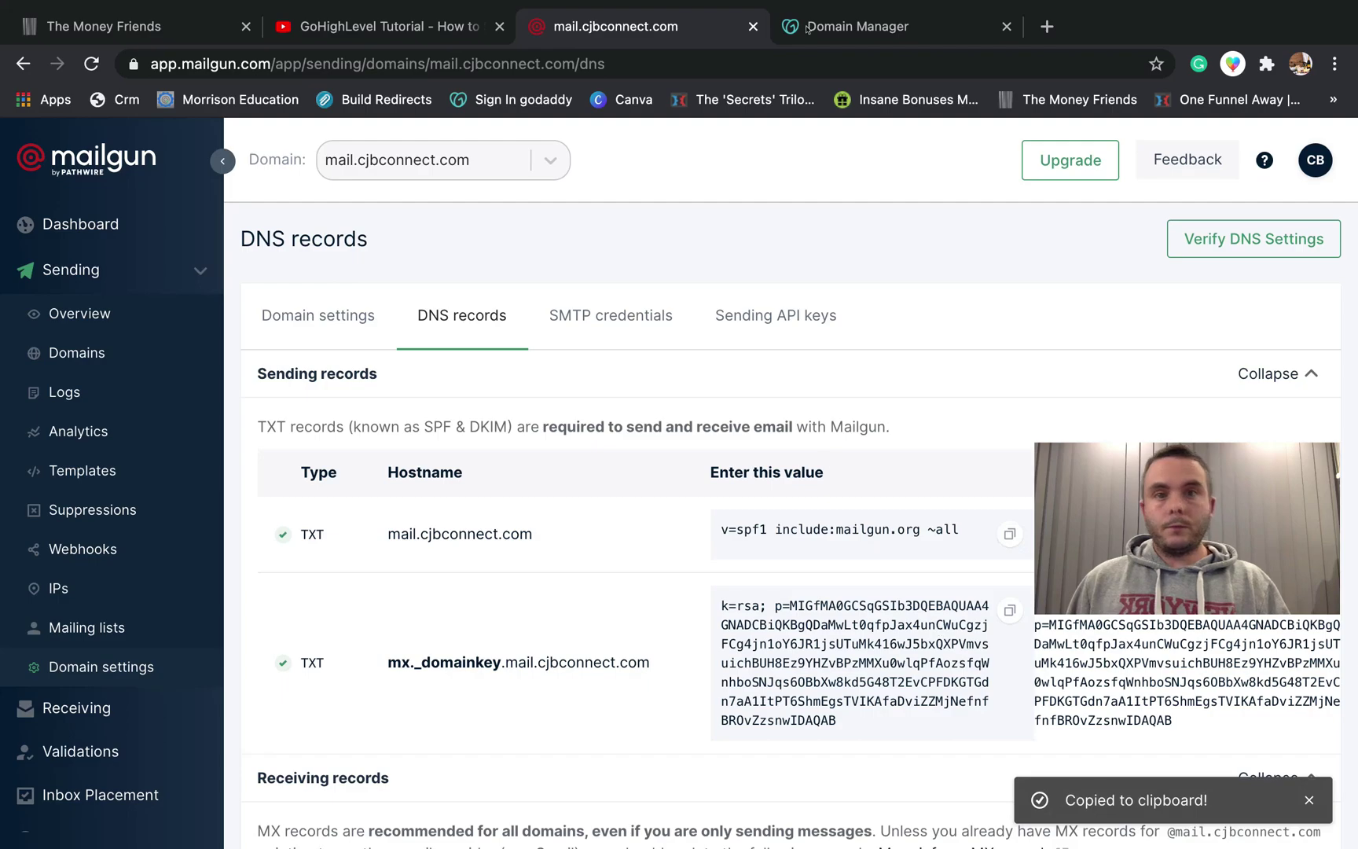
click(839, 24)
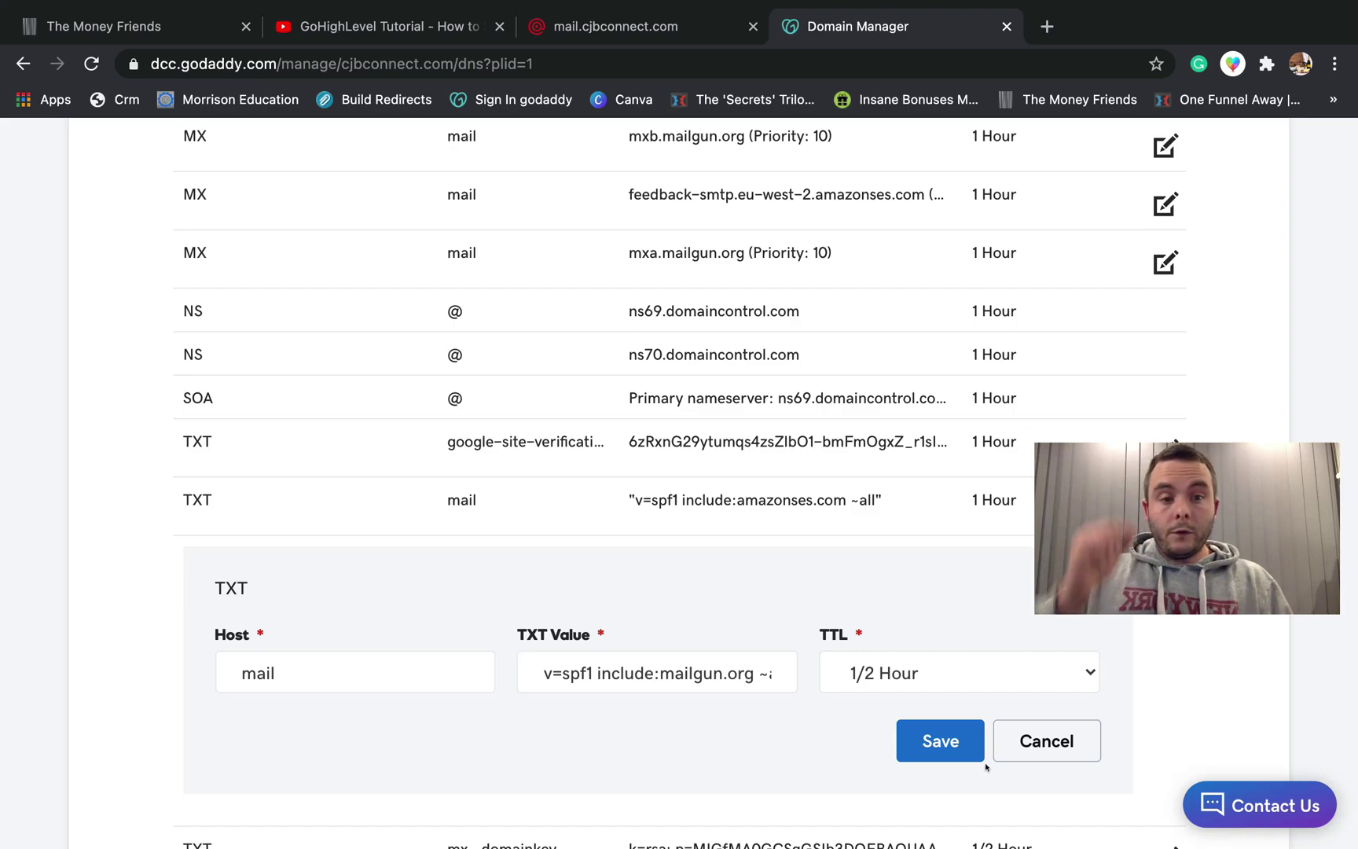
Step: Cancel the SPF edit, leaving v=spf1 include:mailgun.org ~all unchanged in the record list
click(1025, 746)
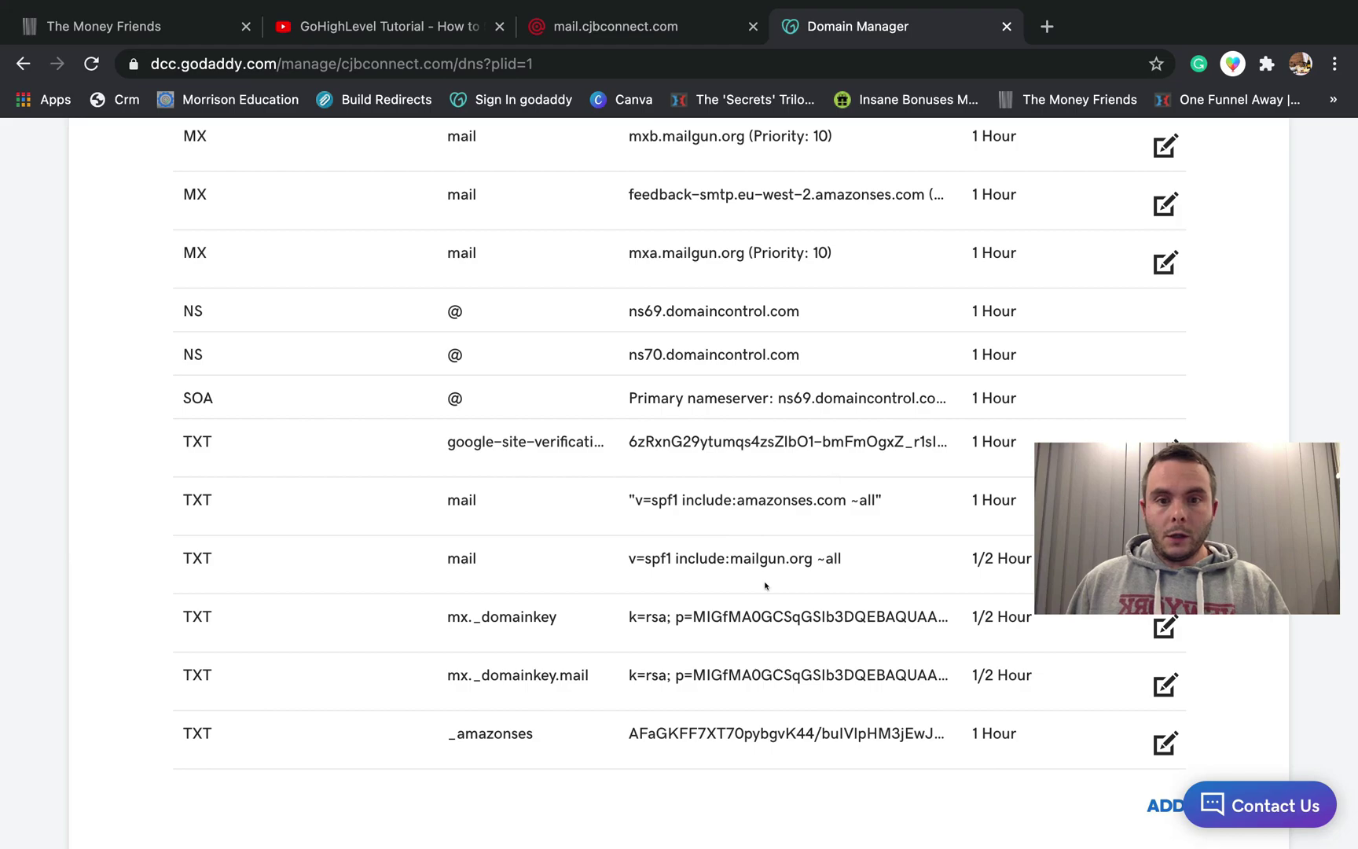
scroll(570, 590, down, 2)
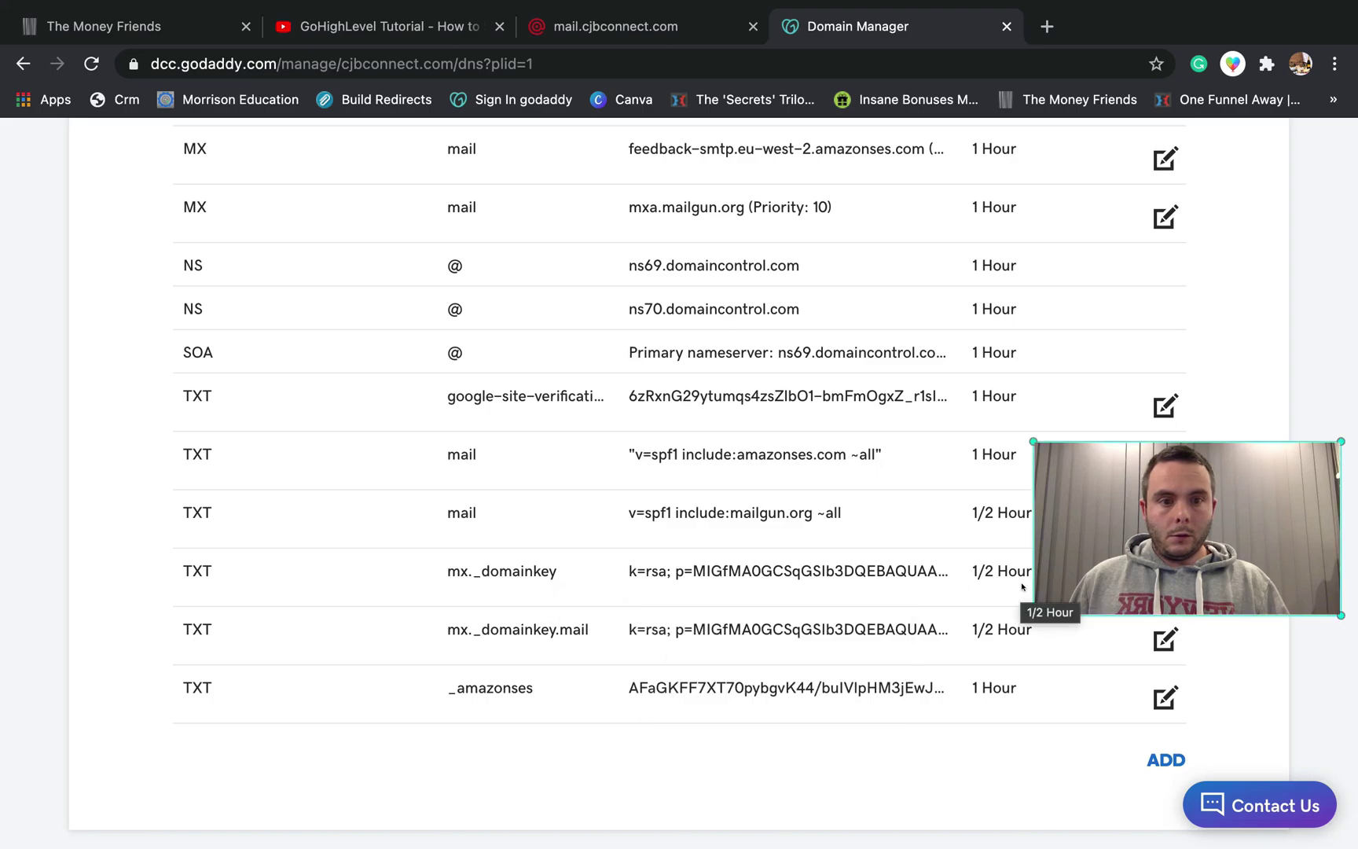
scroll(1022, 643, up, 2)
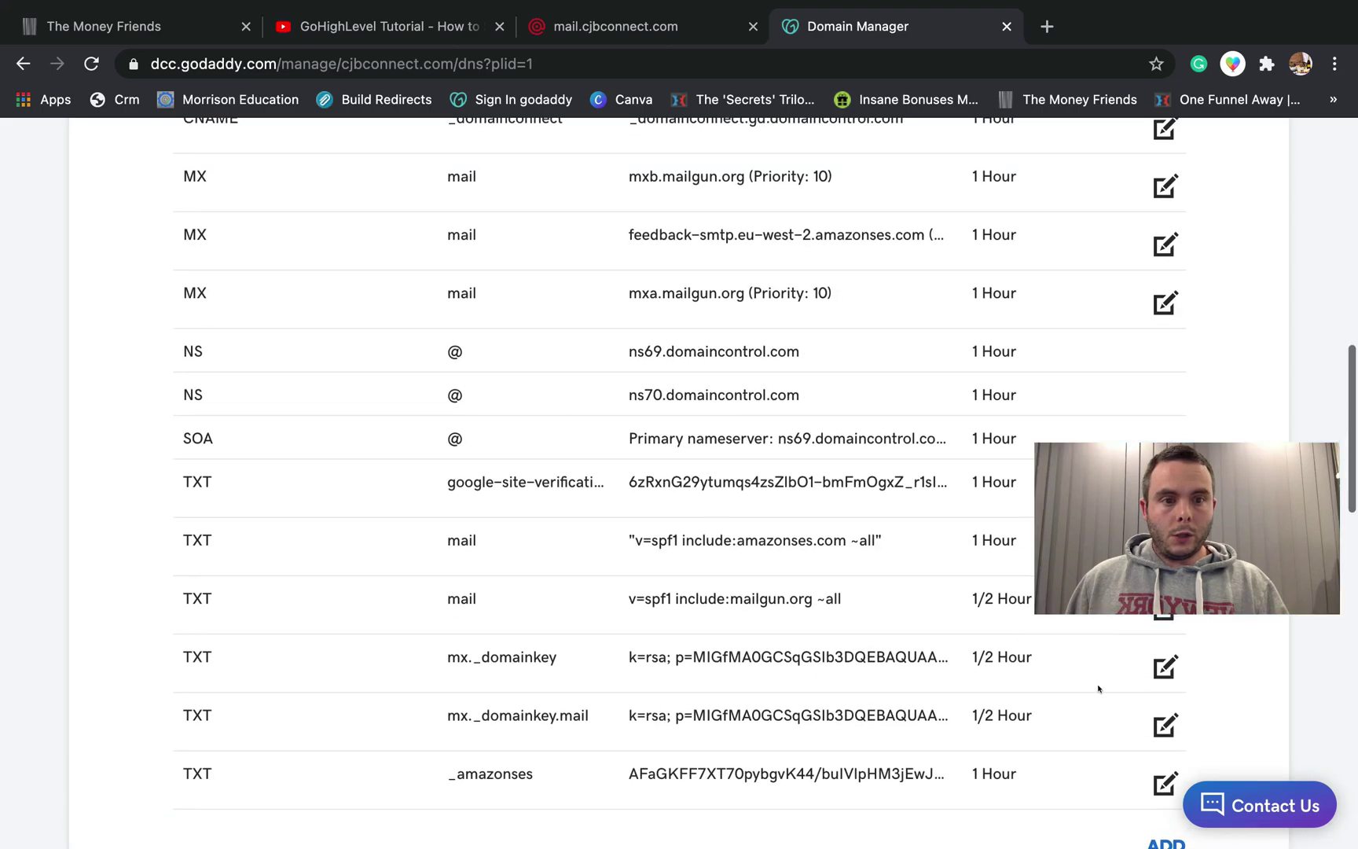
click(1160, 667)
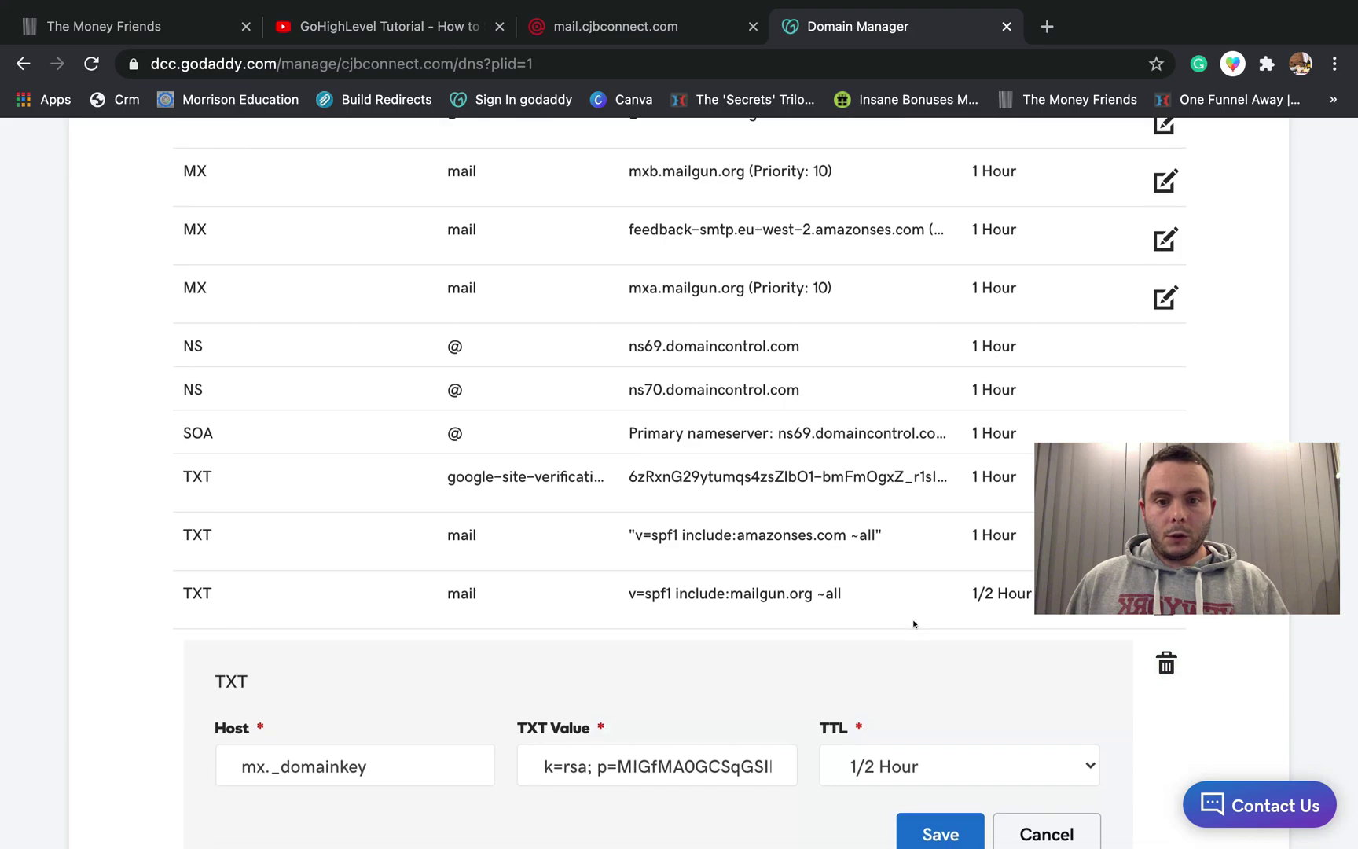
scroll(854, 634, down, 2)
drag(539, 686, 783, 719)
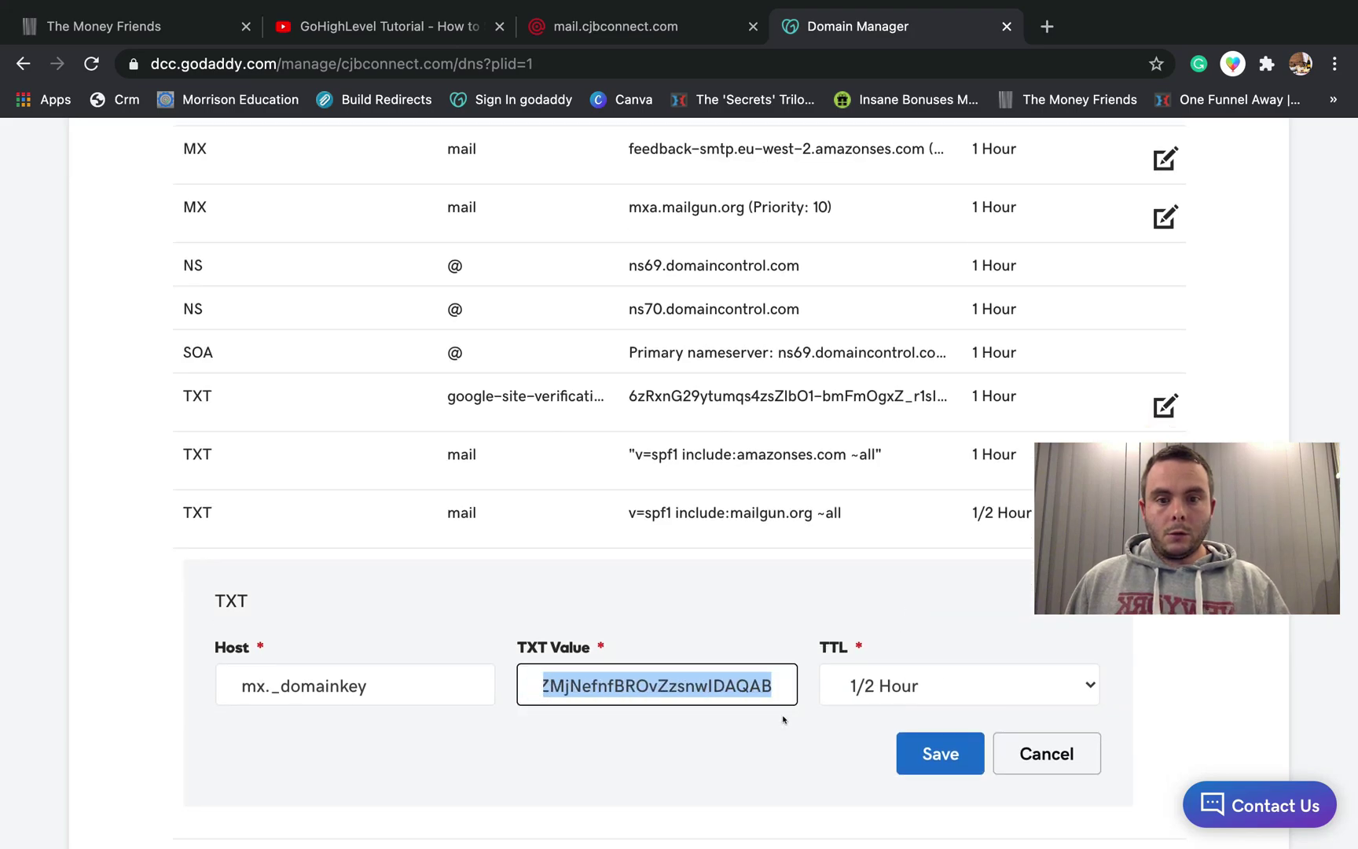
click(629, 26)
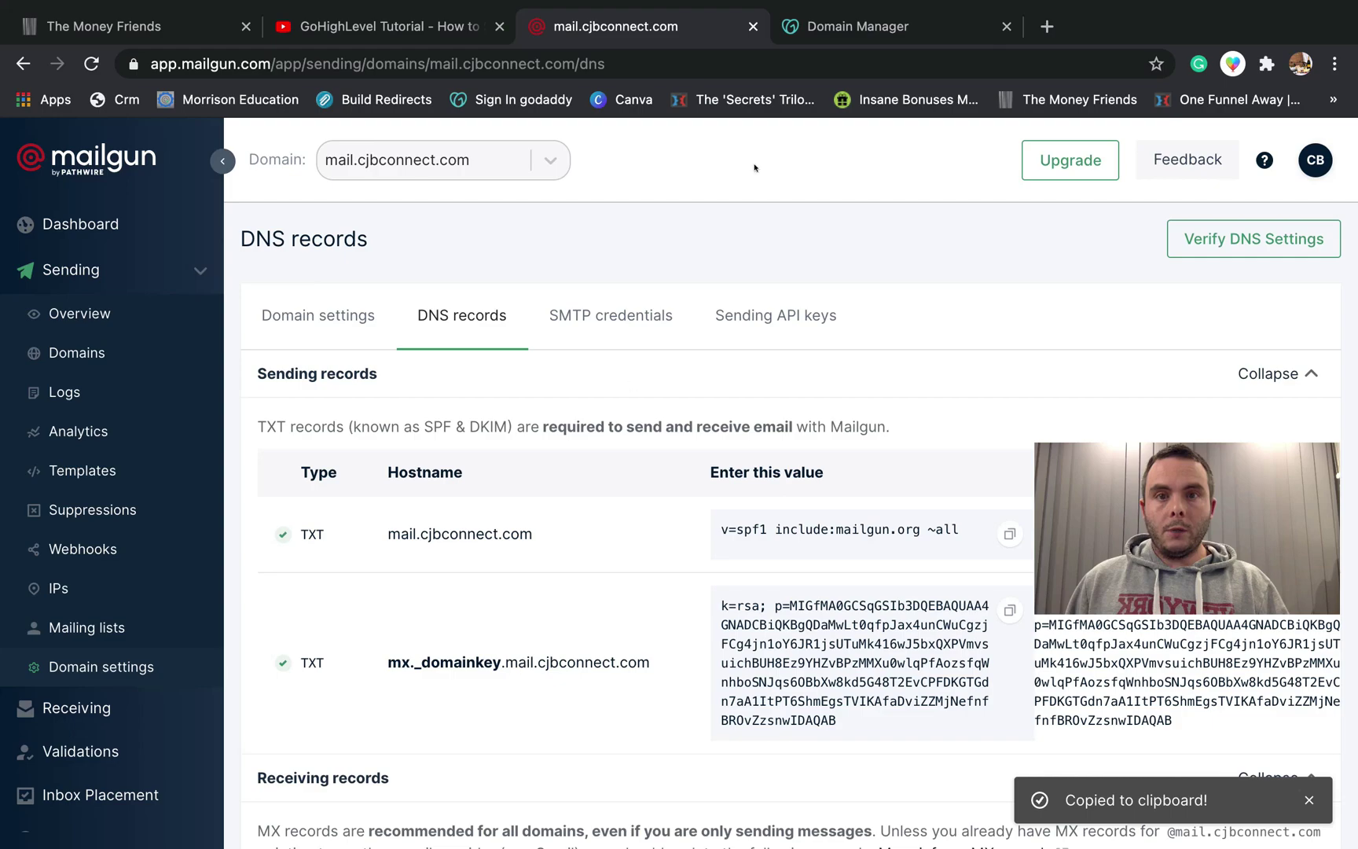
click(857, 26)
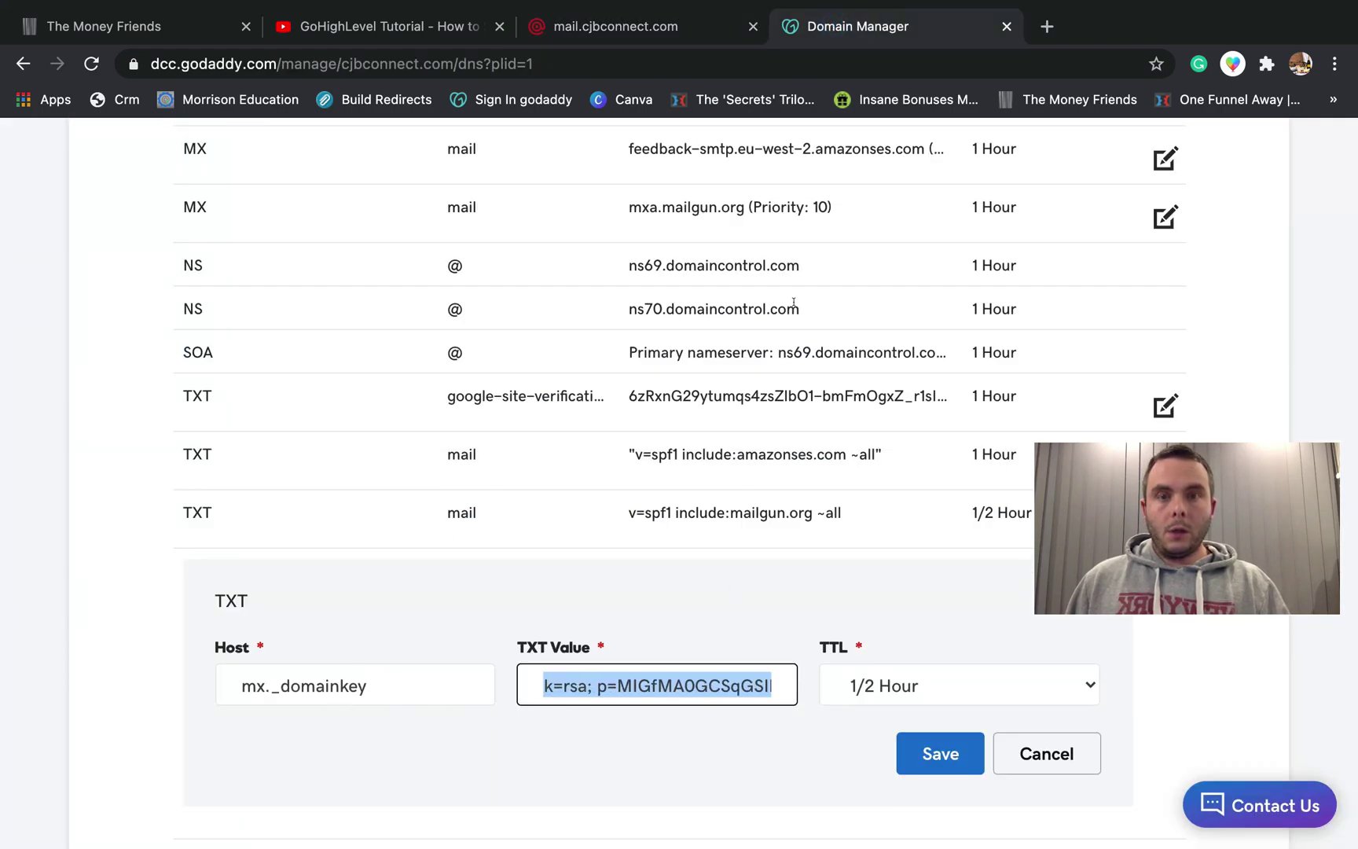
key(ctrl+shift+Tab)
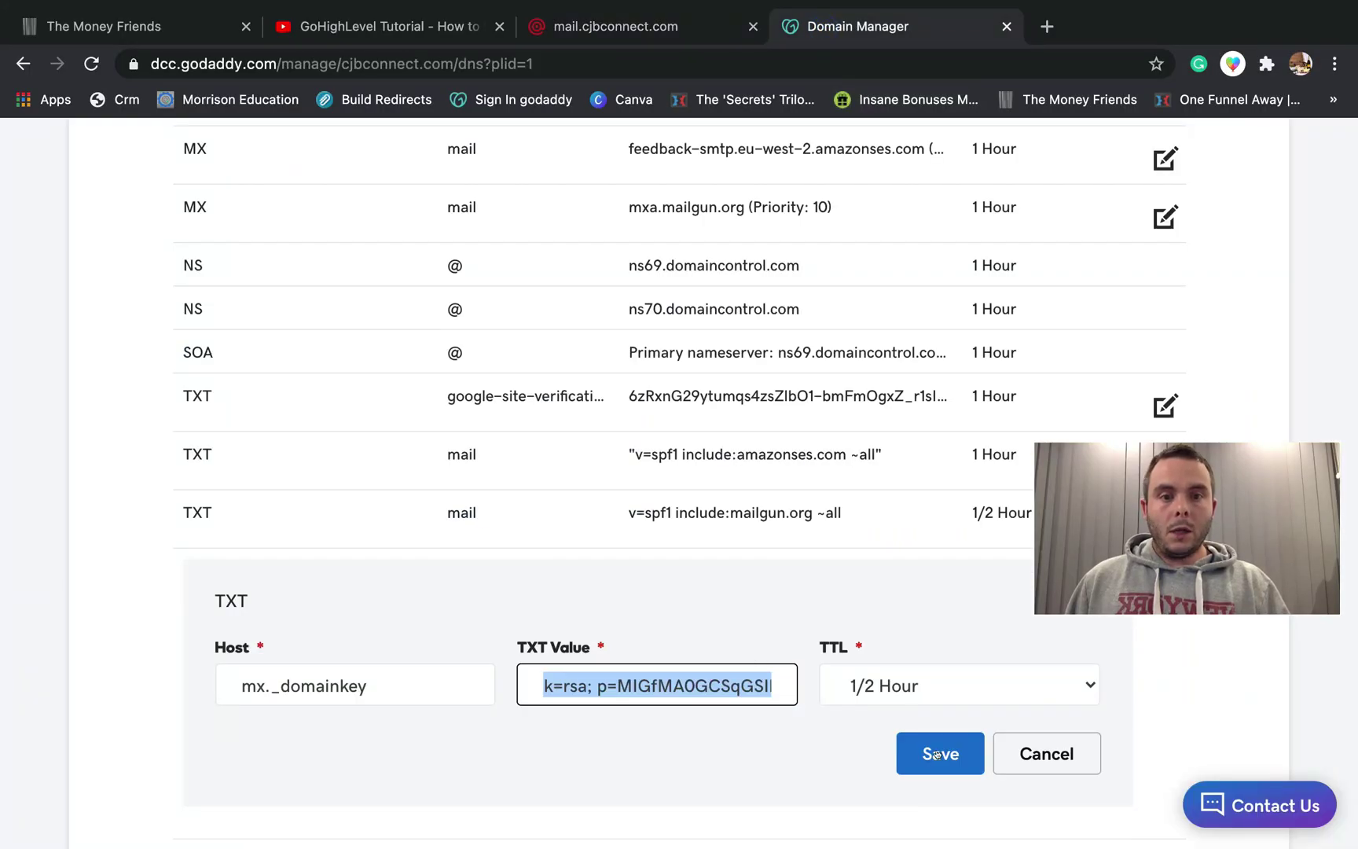
click(660, 27)
scroll(638, 387, down, 5)
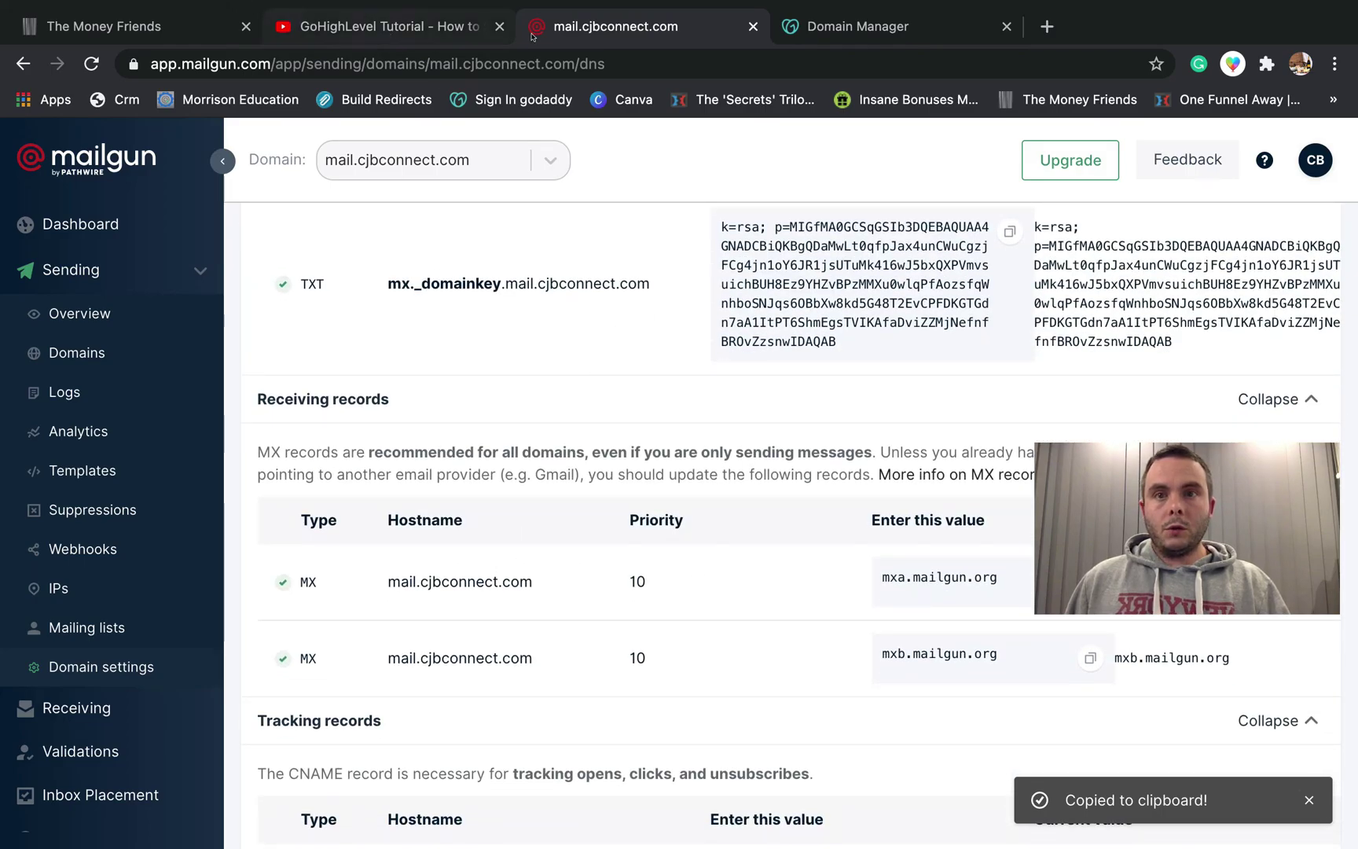
click(838, 25)
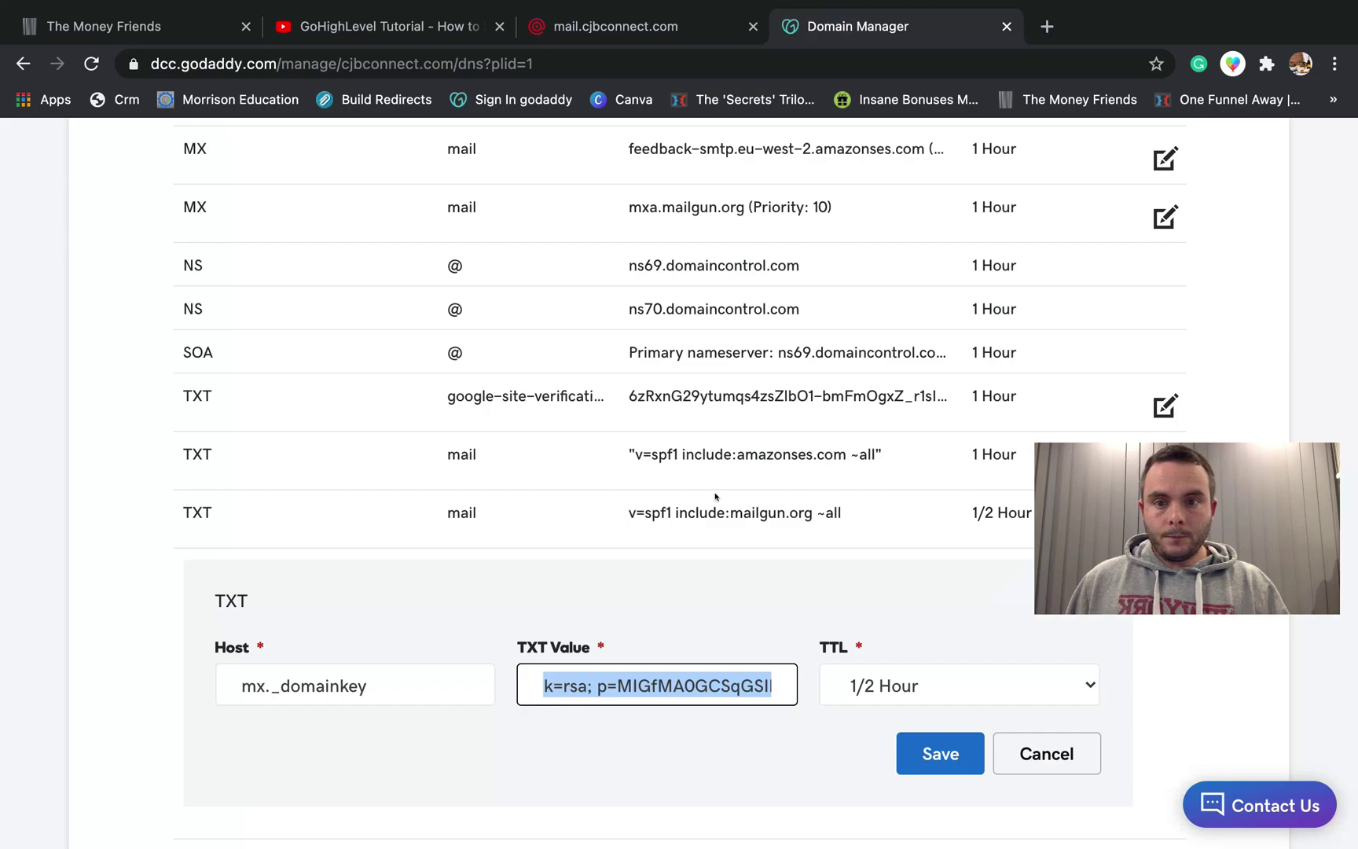
scroll(715, 496, up, 1)
click(1030, 793)
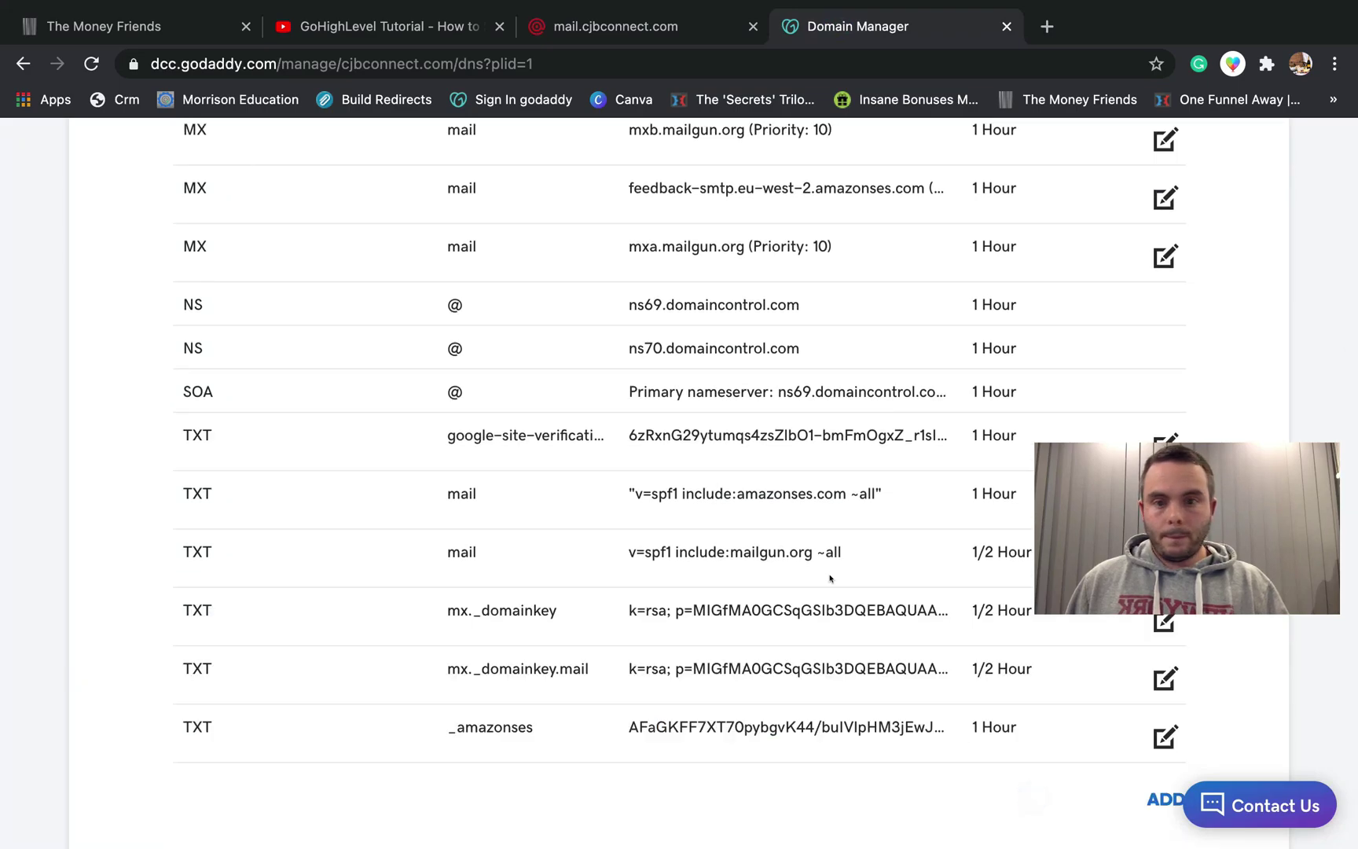
Step: Compare GoDaddy's mxb.mailgun.org MX record with Mailgun's MX values and close it unchanged
scroll(500, 573, up, 4)
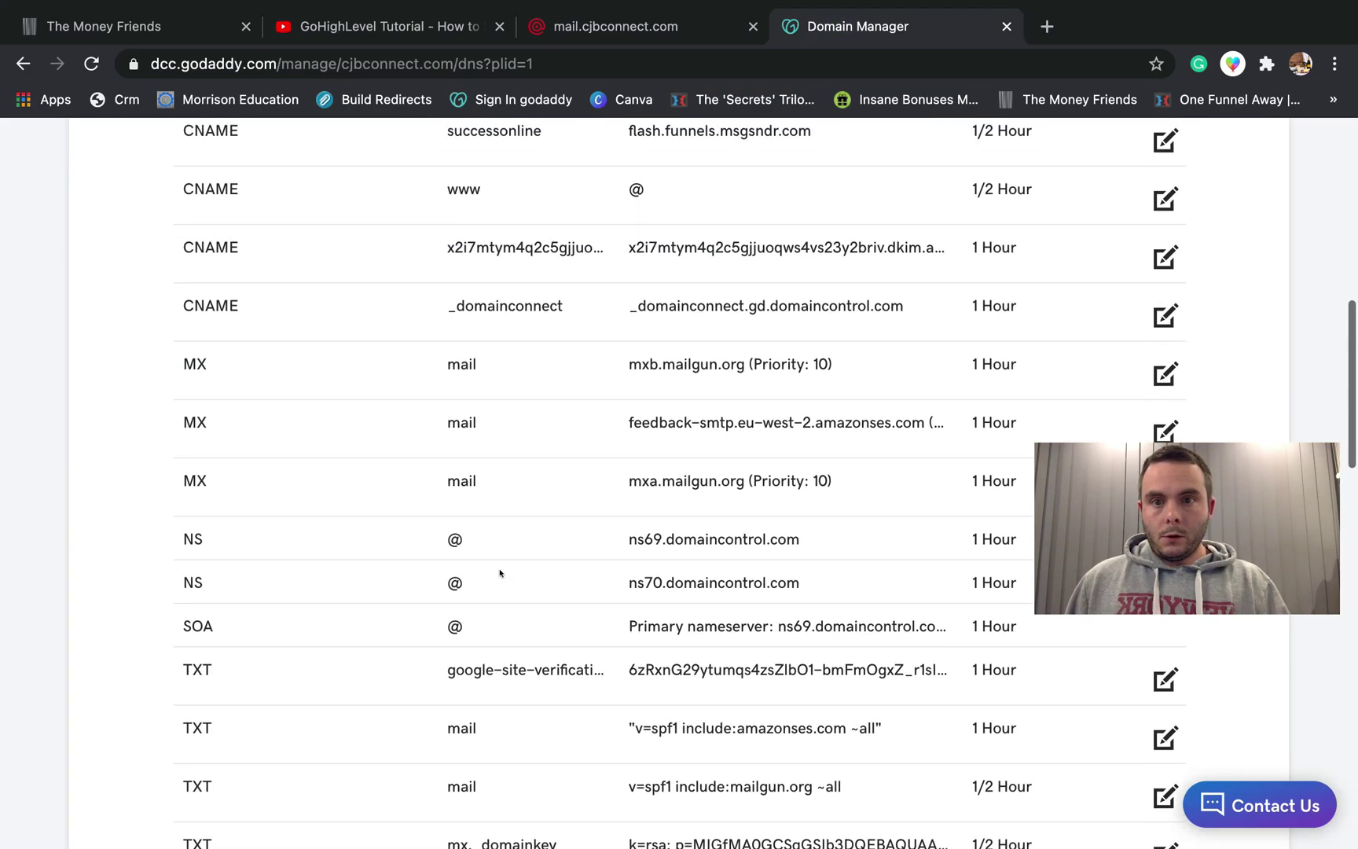
scroll(500, 573, up, 1)
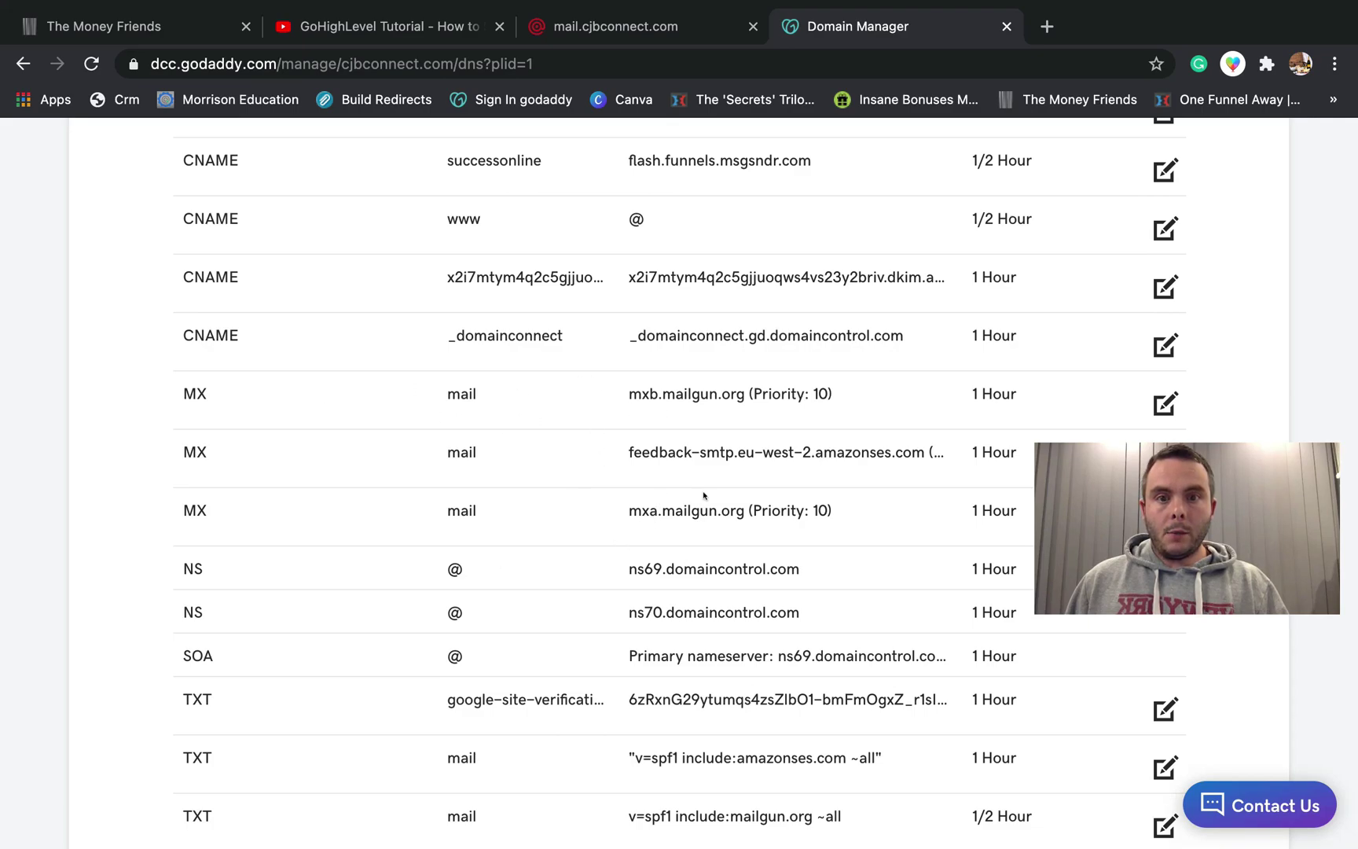
click(1163, 403)
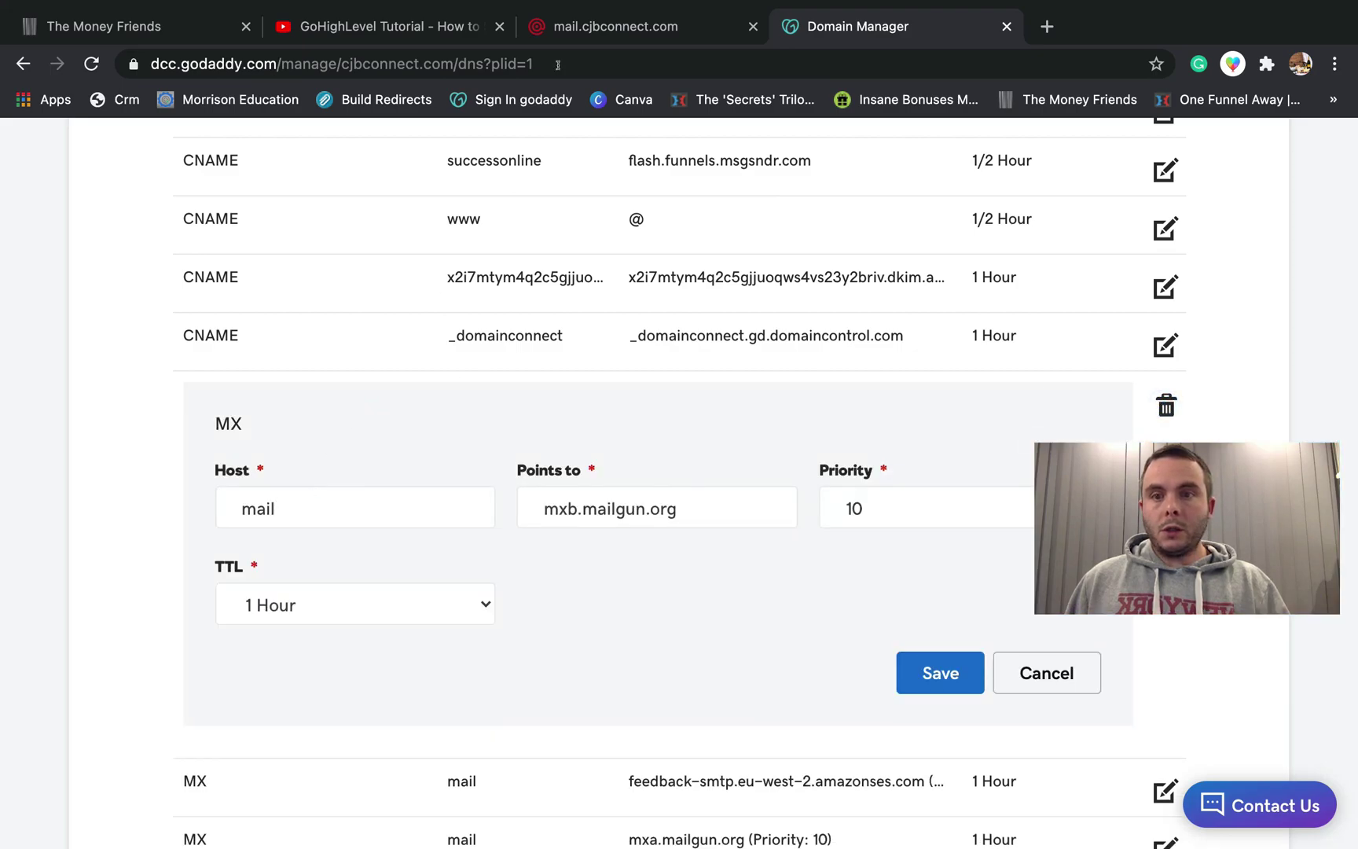
click(597, 22)
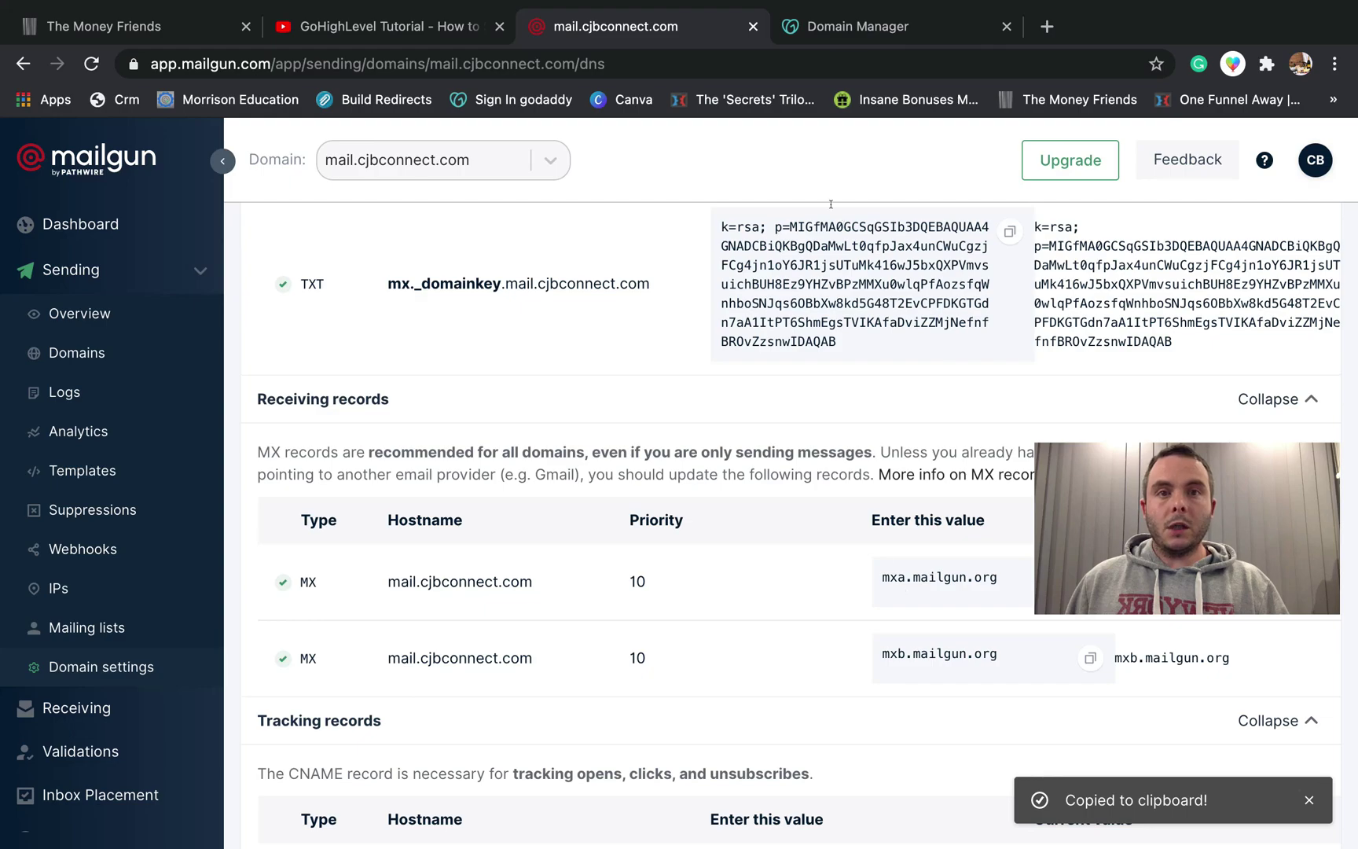
click(853, 29)
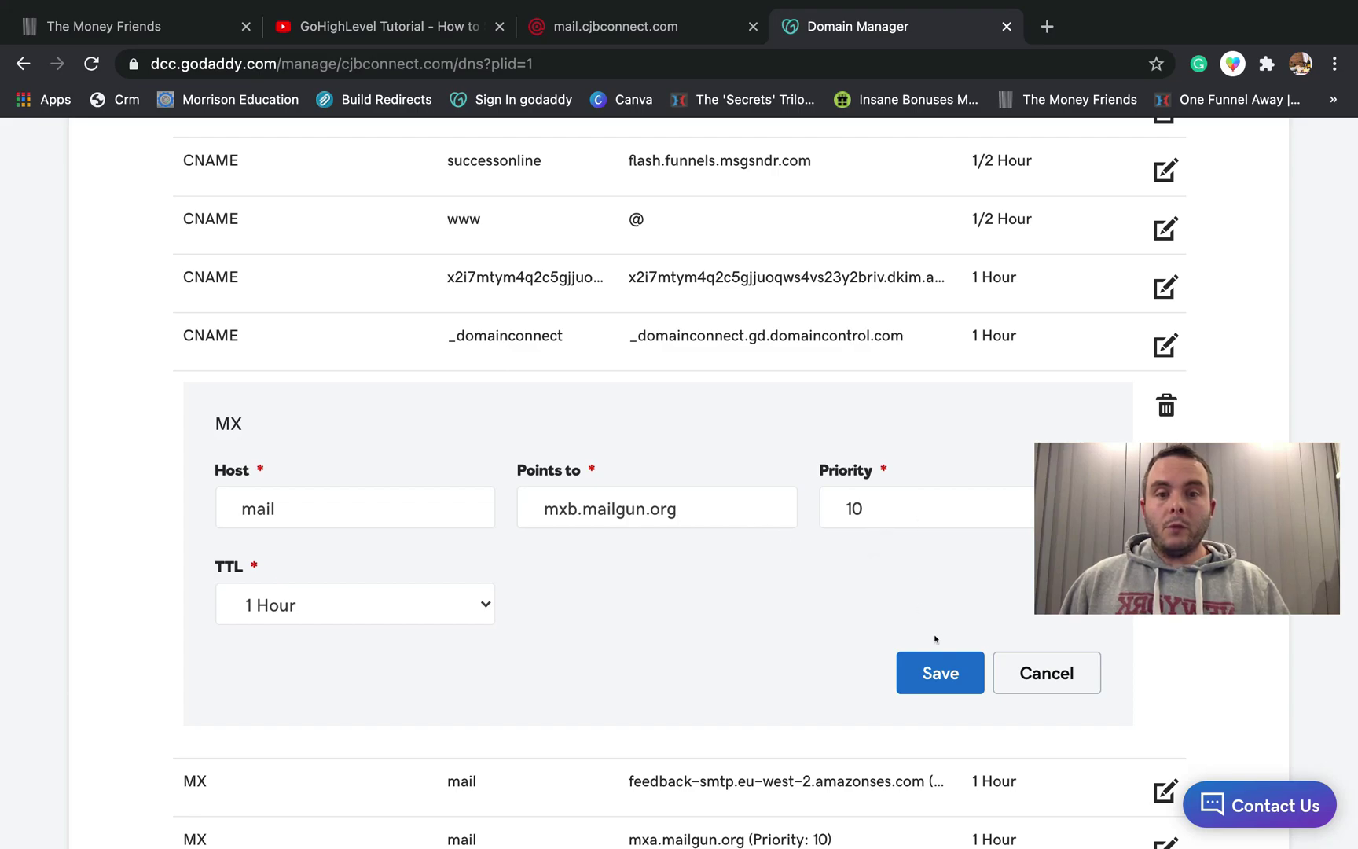
click(1030, 676)
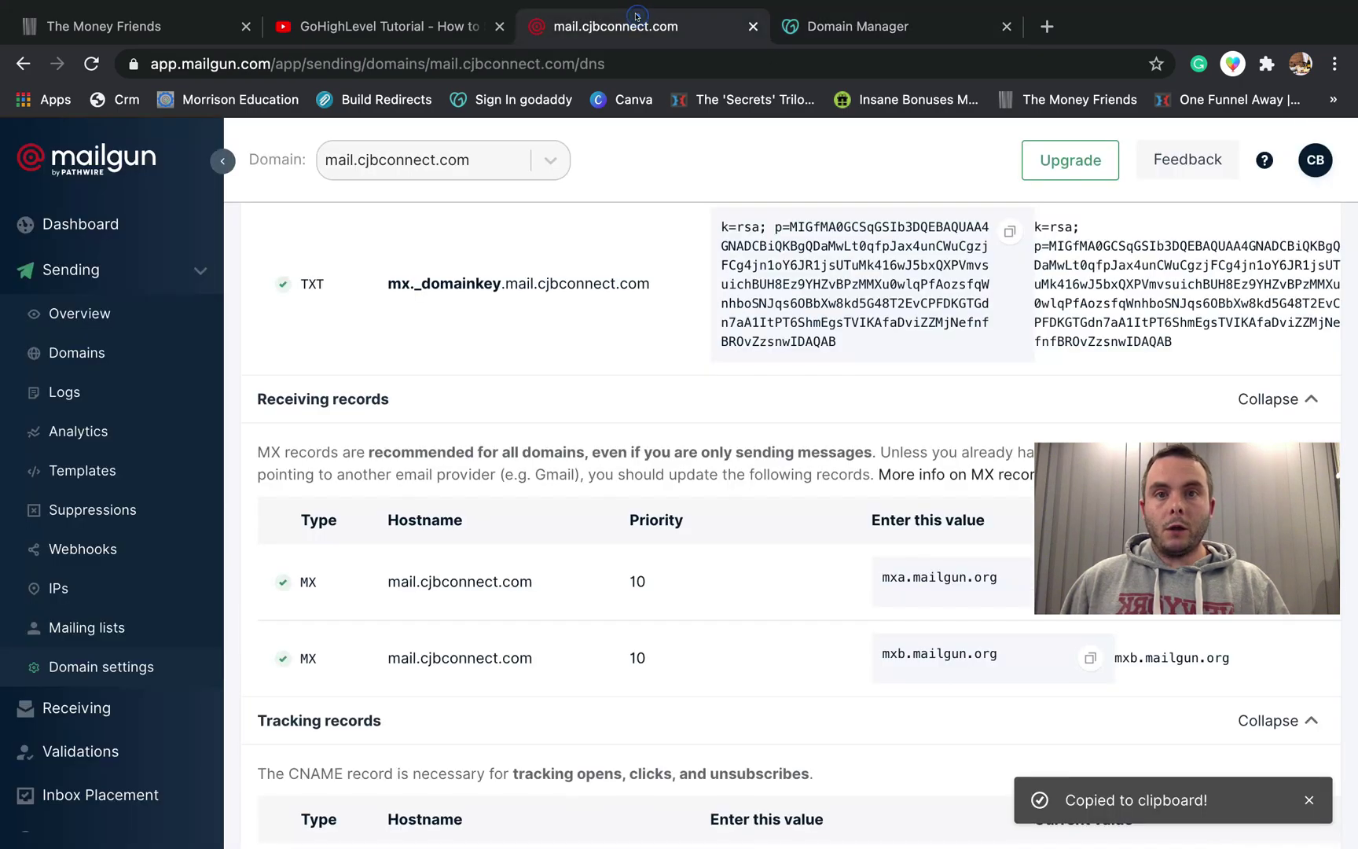
click(637, 14)
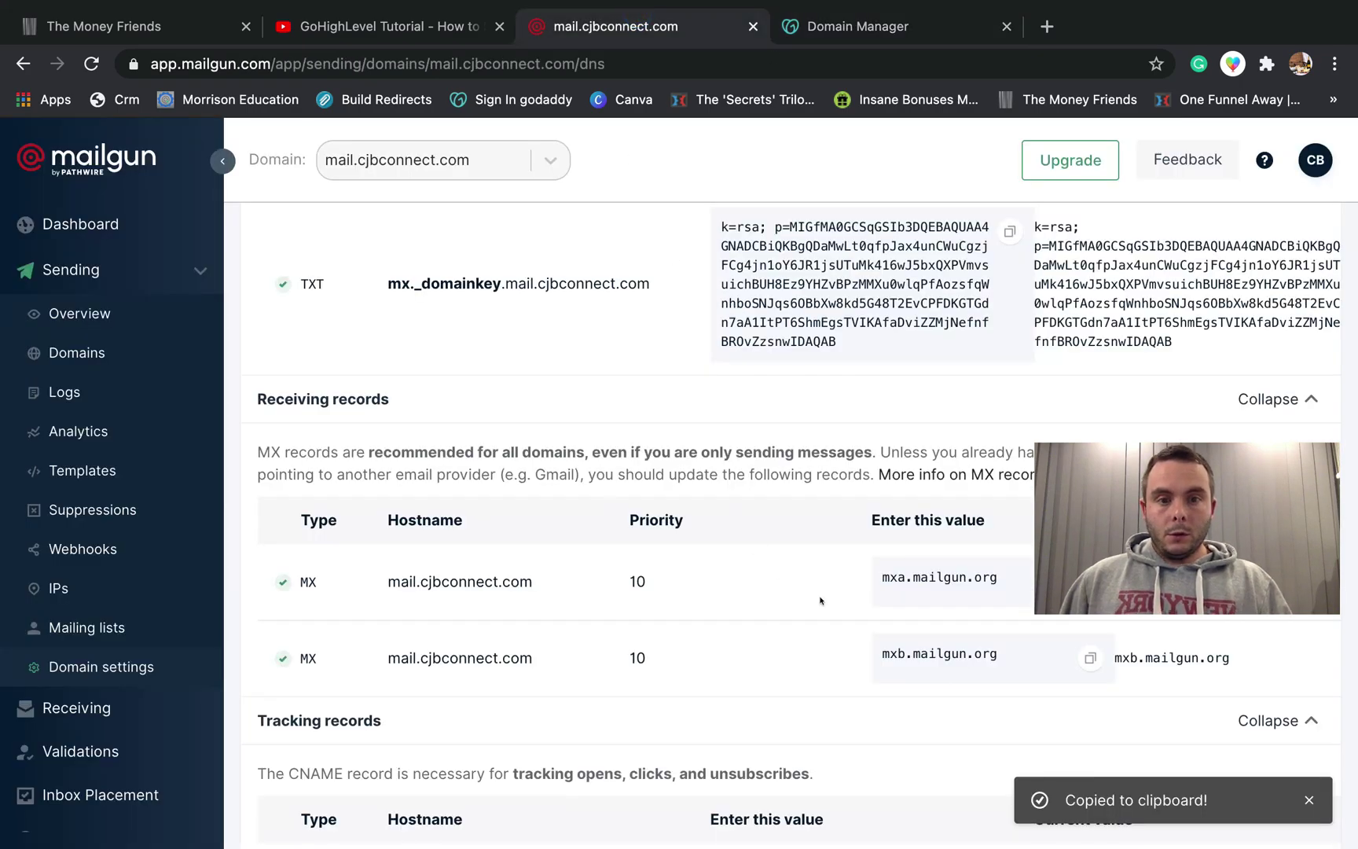
scroll(771, 584, down, 2)
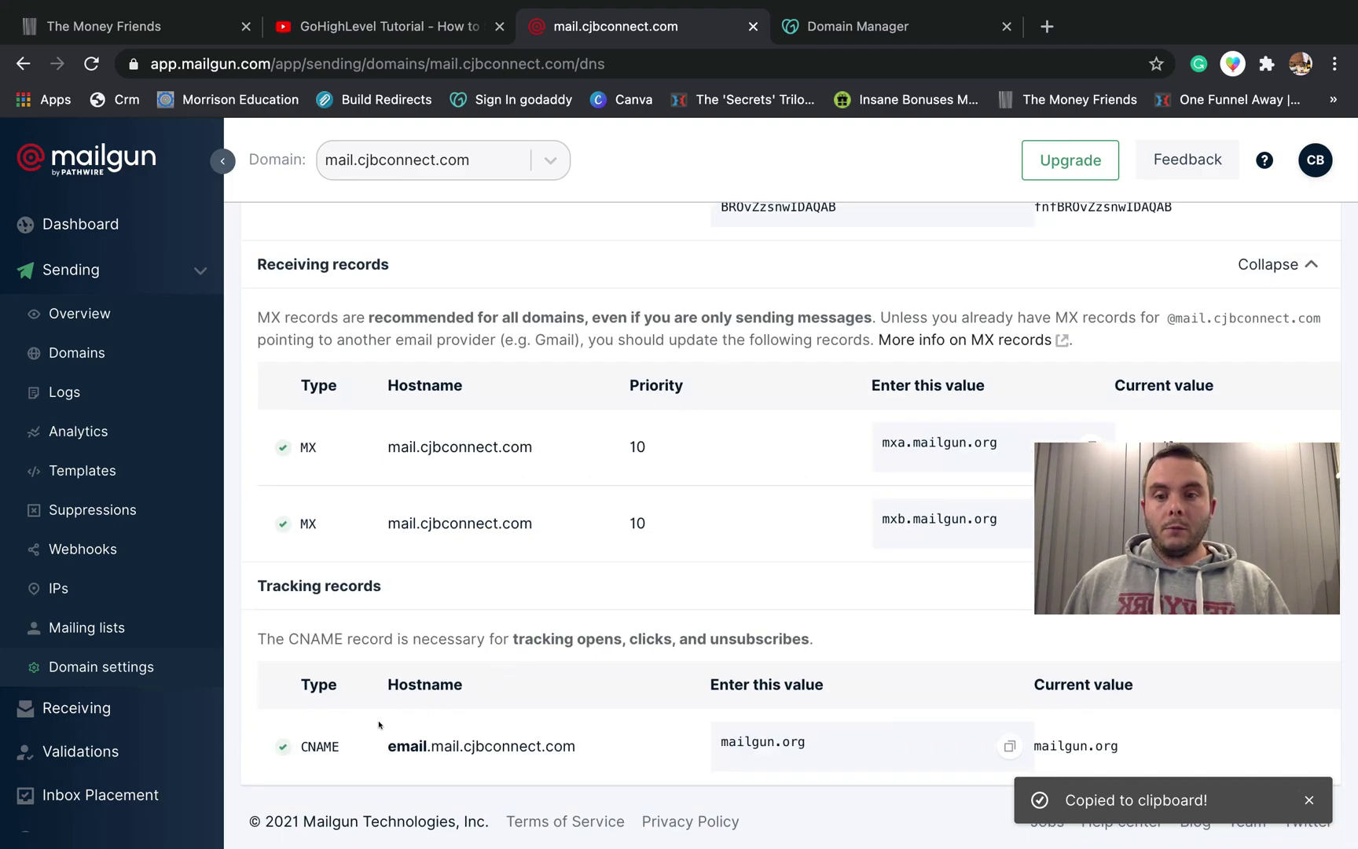
Step: Scroll through GoDaddy's cjbconnect.com DNS records and compare them with Mailgun's list
click(852, 28)
scroll(651, 414, down, 3)
scroll(652, 408, up, 4)
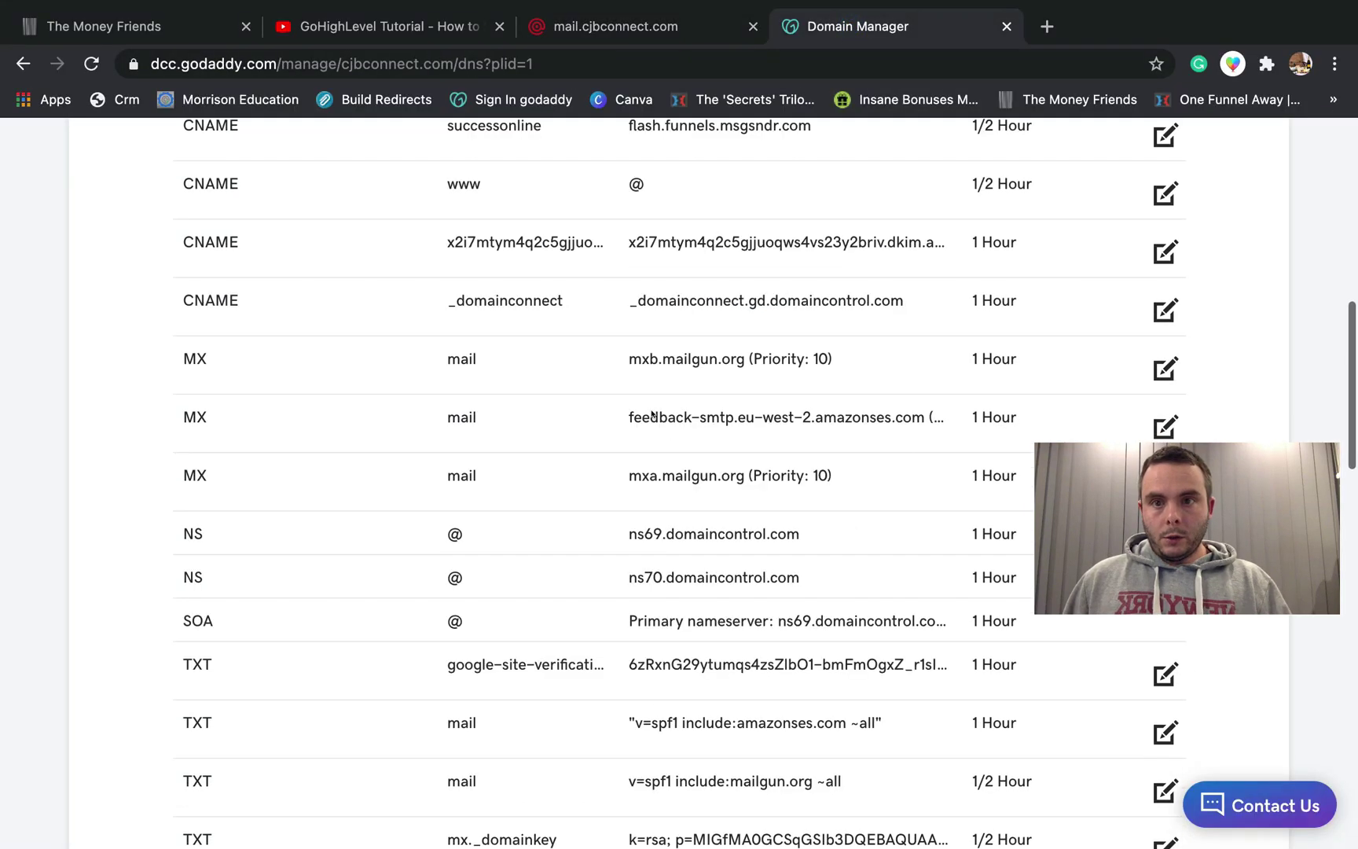
scroll(651, 409, up, 1)
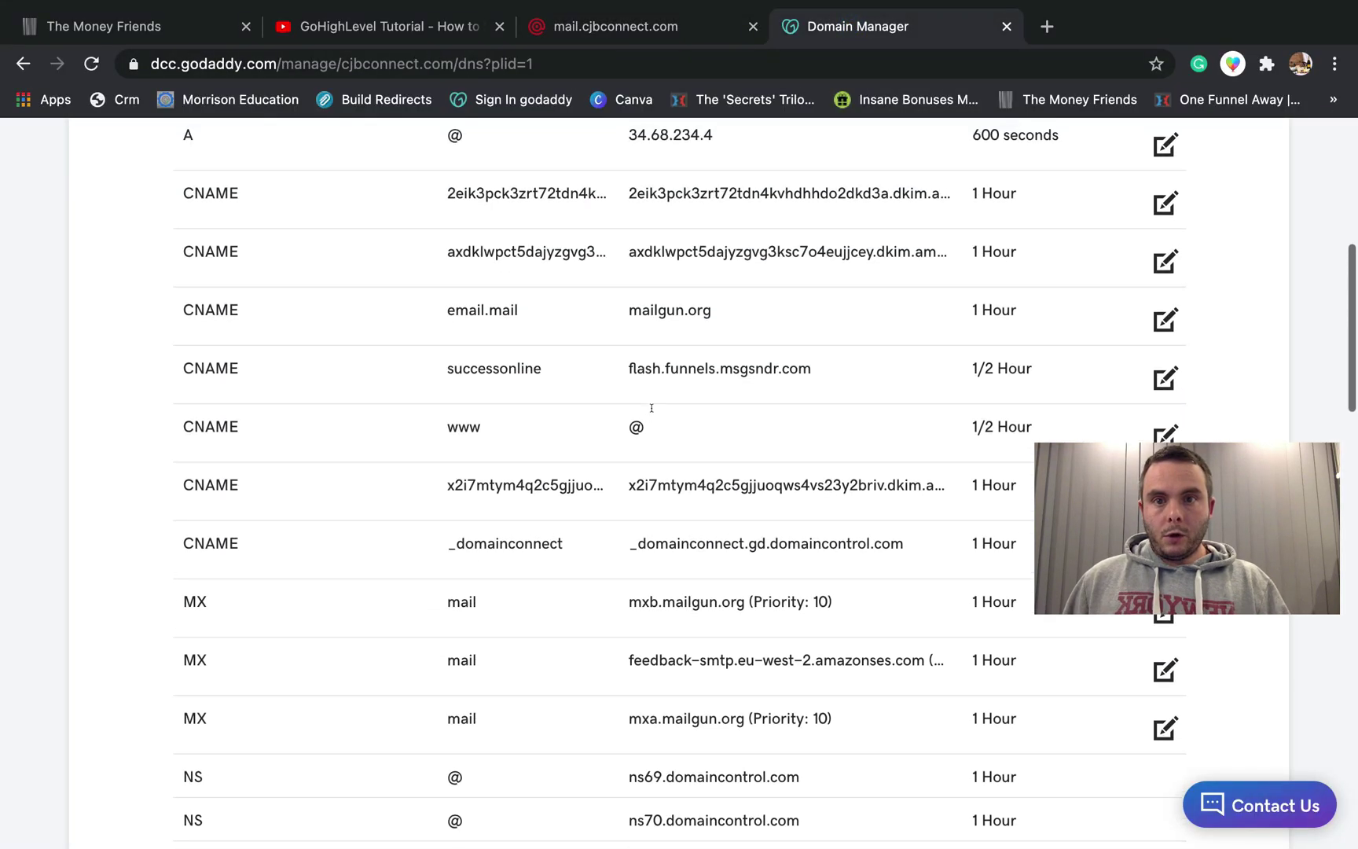
scroll(652, 408, up, 2)
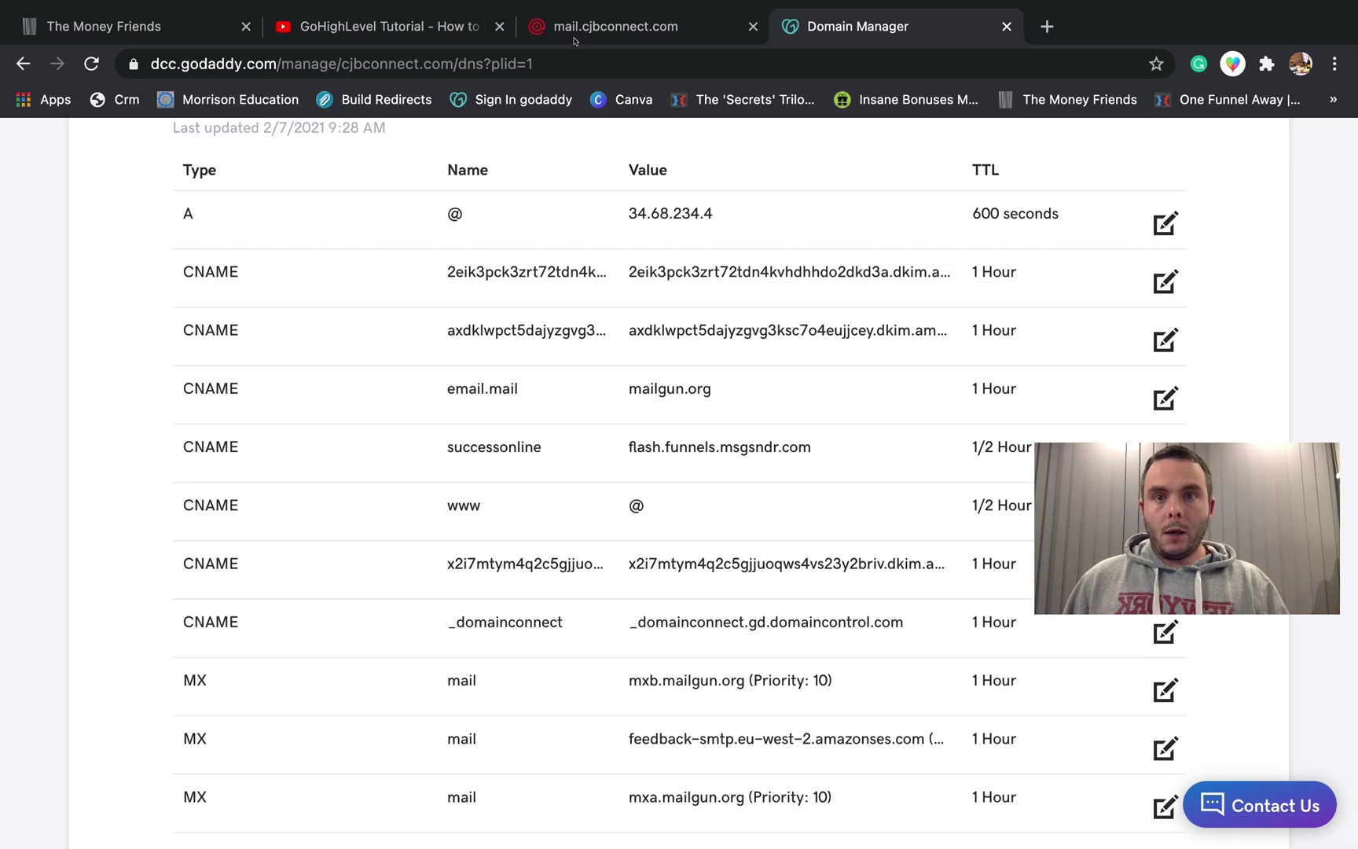
click(575, 39)
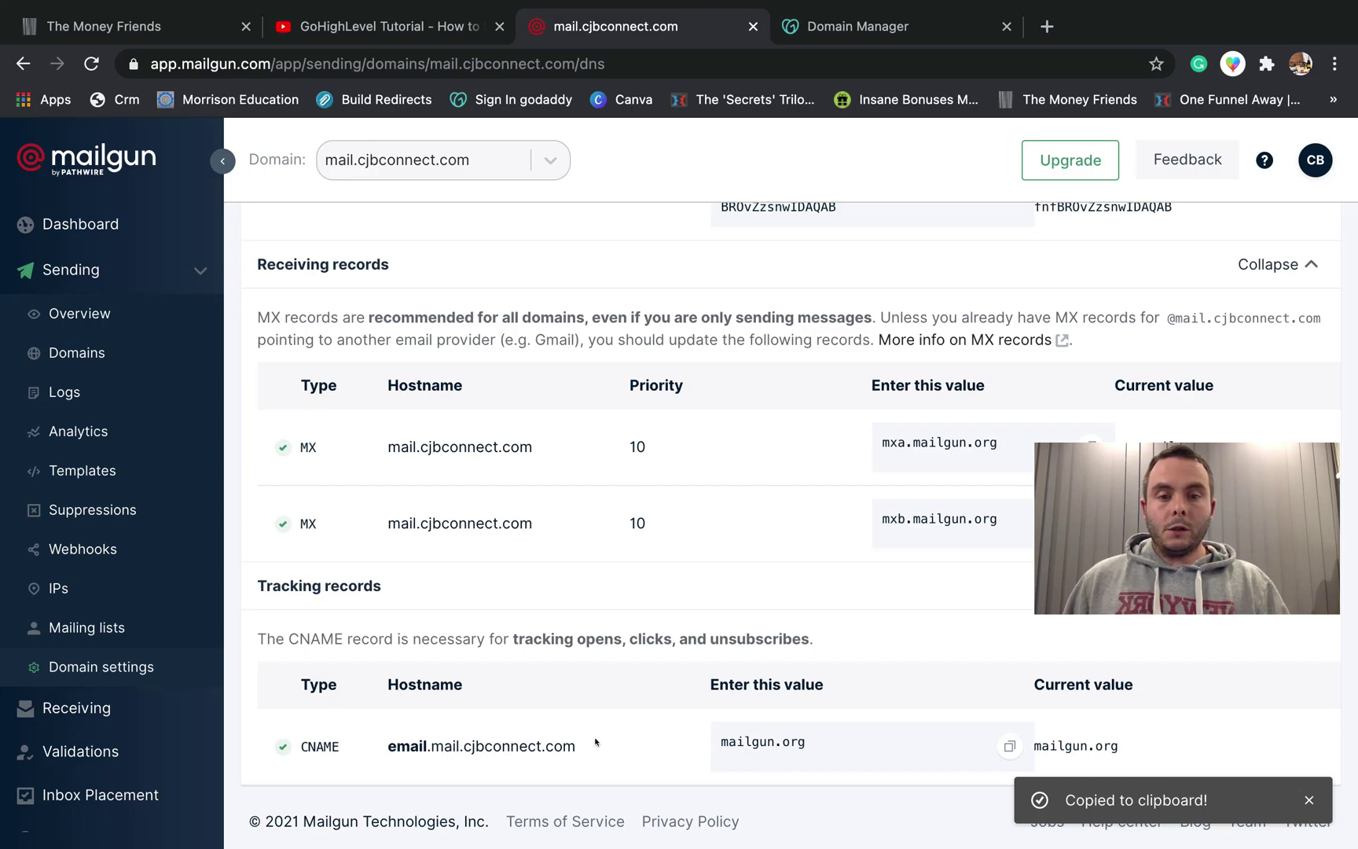
Step: Check the email.mail CNAME (mailgun.org, 1 Hour) against Mailgun's tracking record, closing it unchanged
click(846, 26)
click(621, 393)
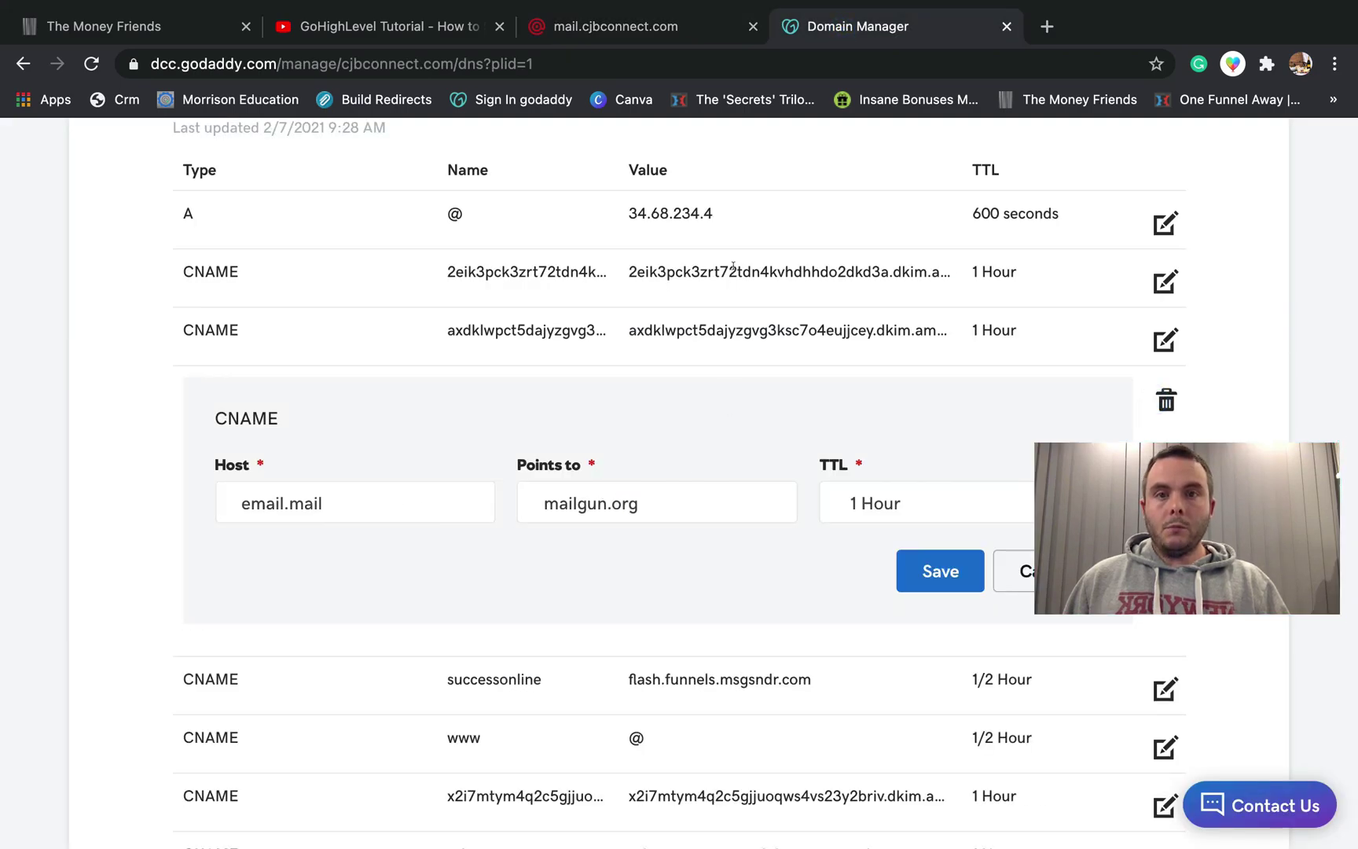
click(641, 30)
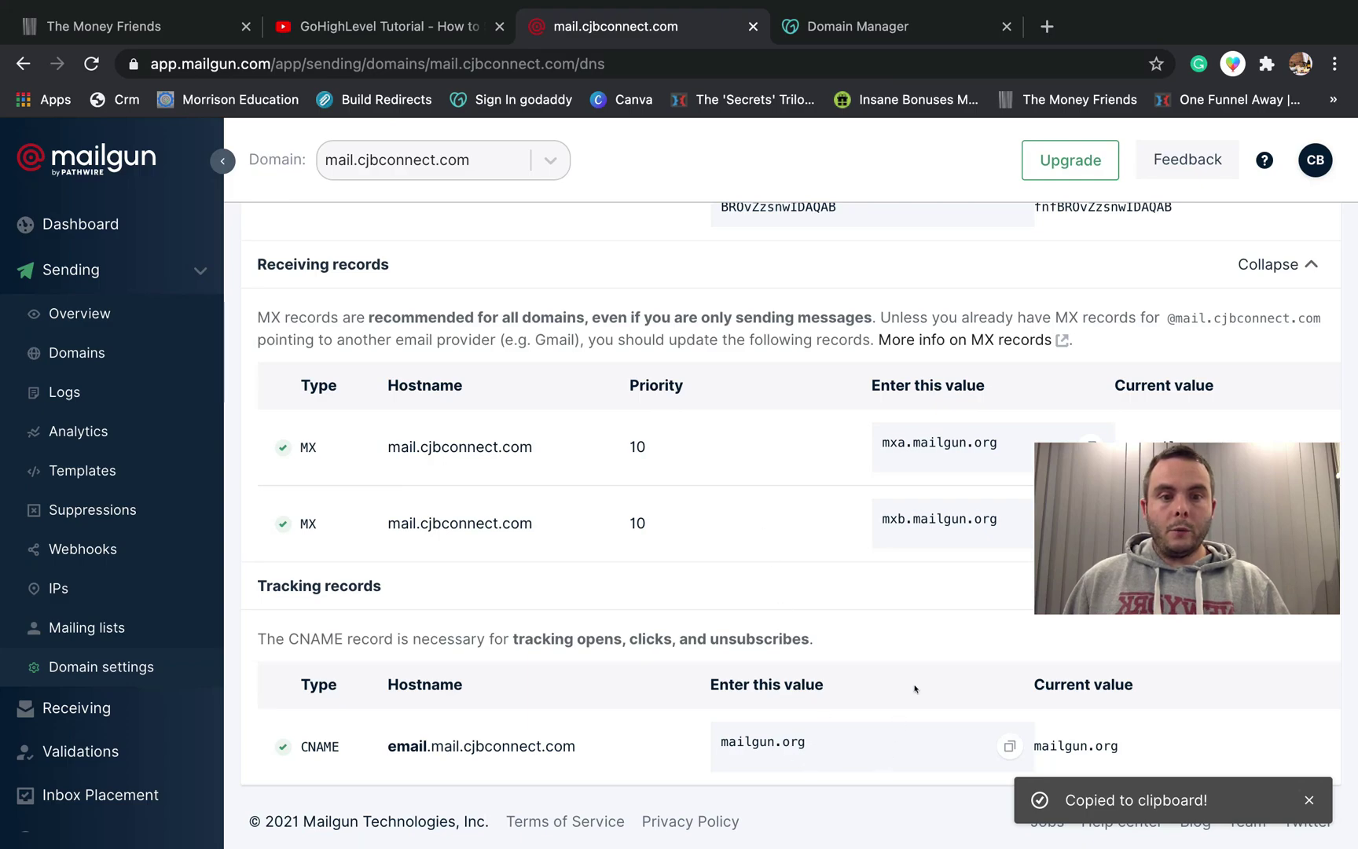
click(904, 27)
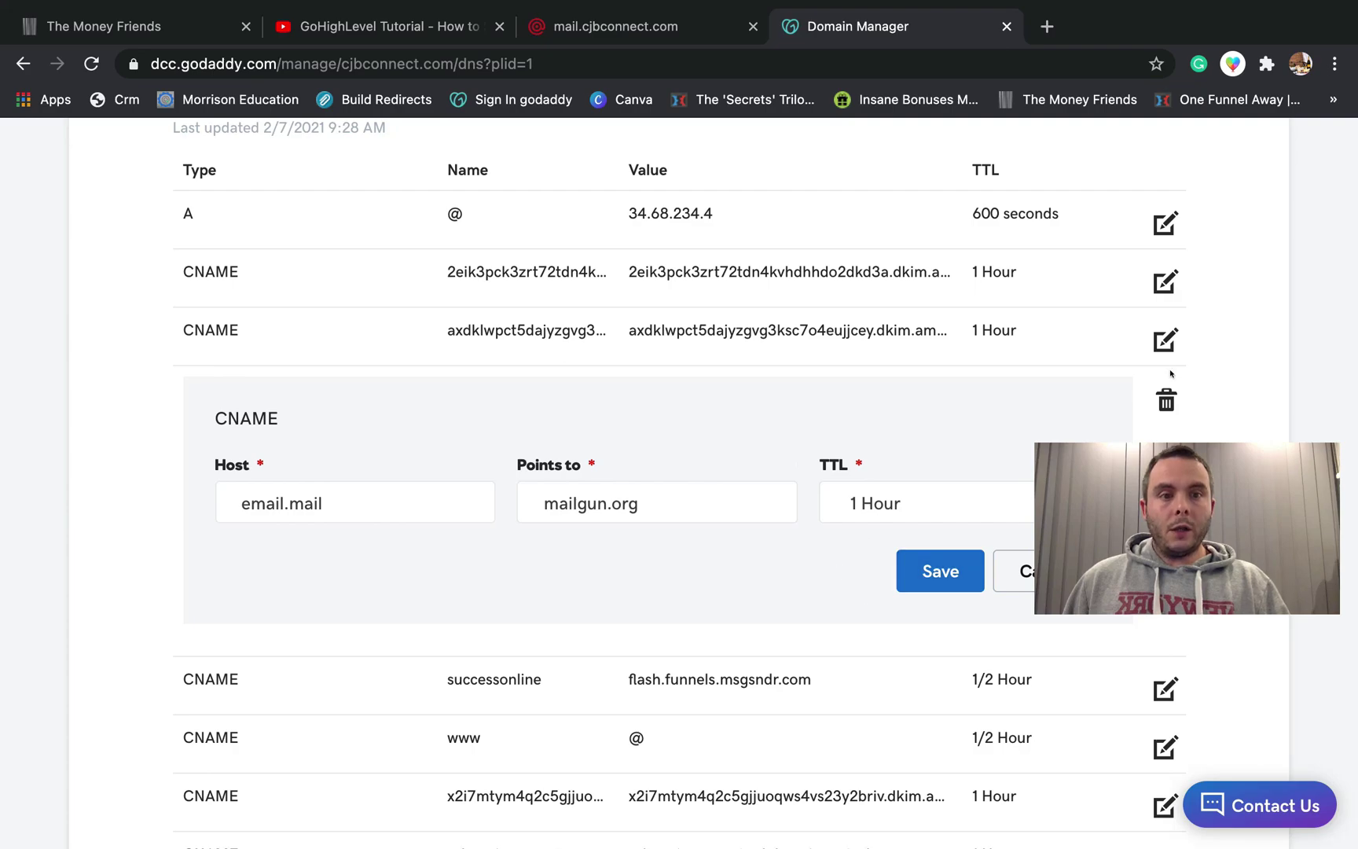
click(1002, 583)
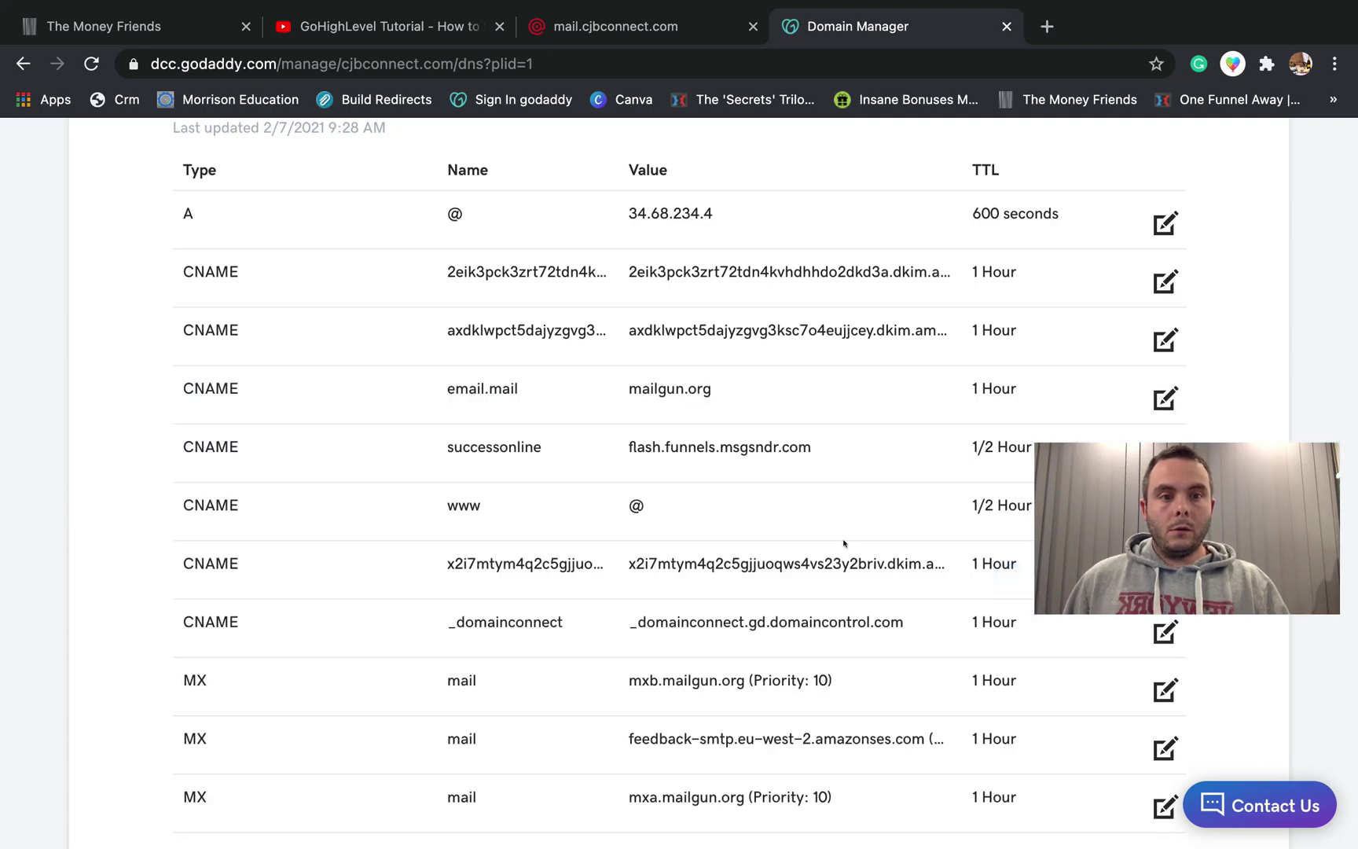
scroll(843, 537, down, 1)
scroll(843, 537, up, 6)
mouse_move(615, 16)
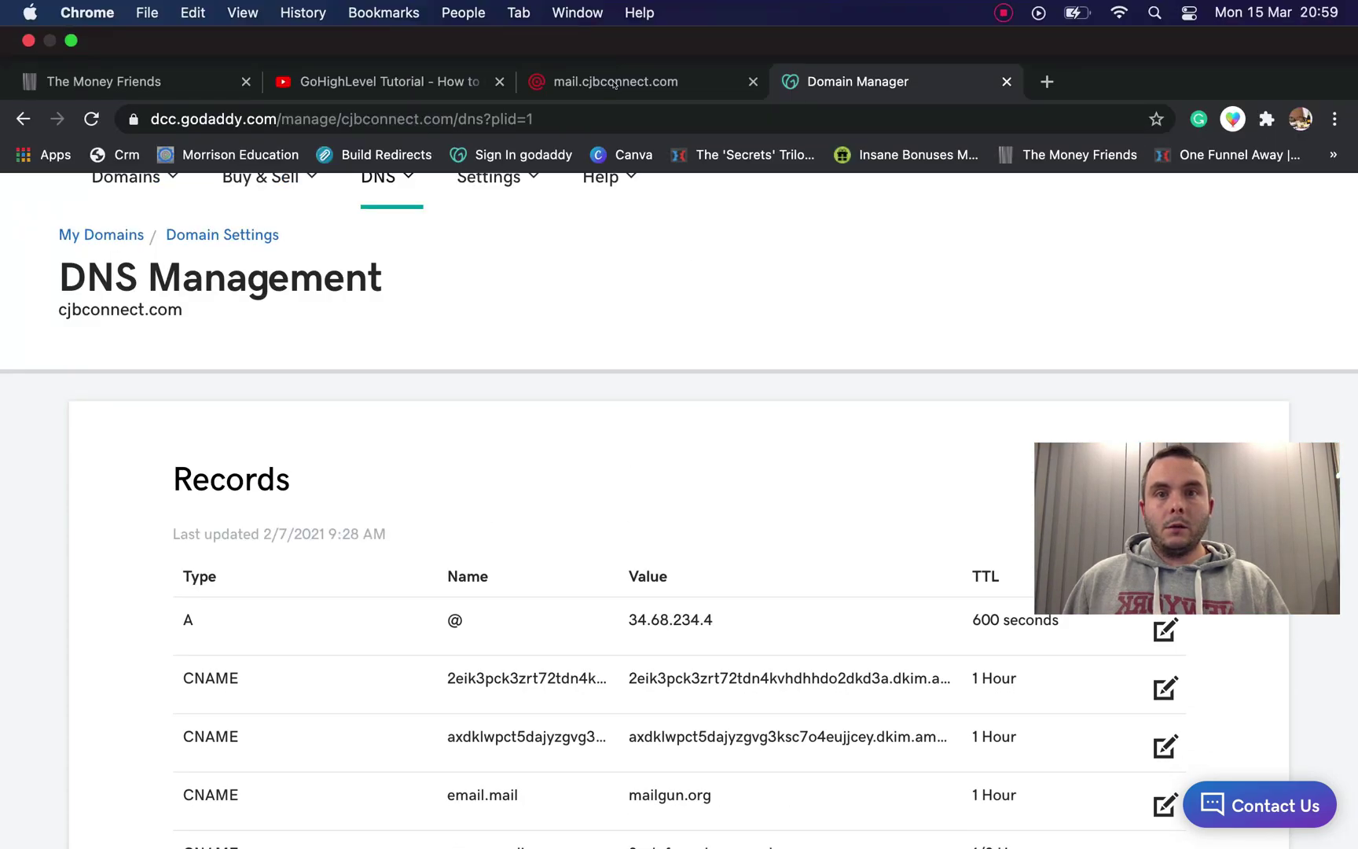
click(615, 83)
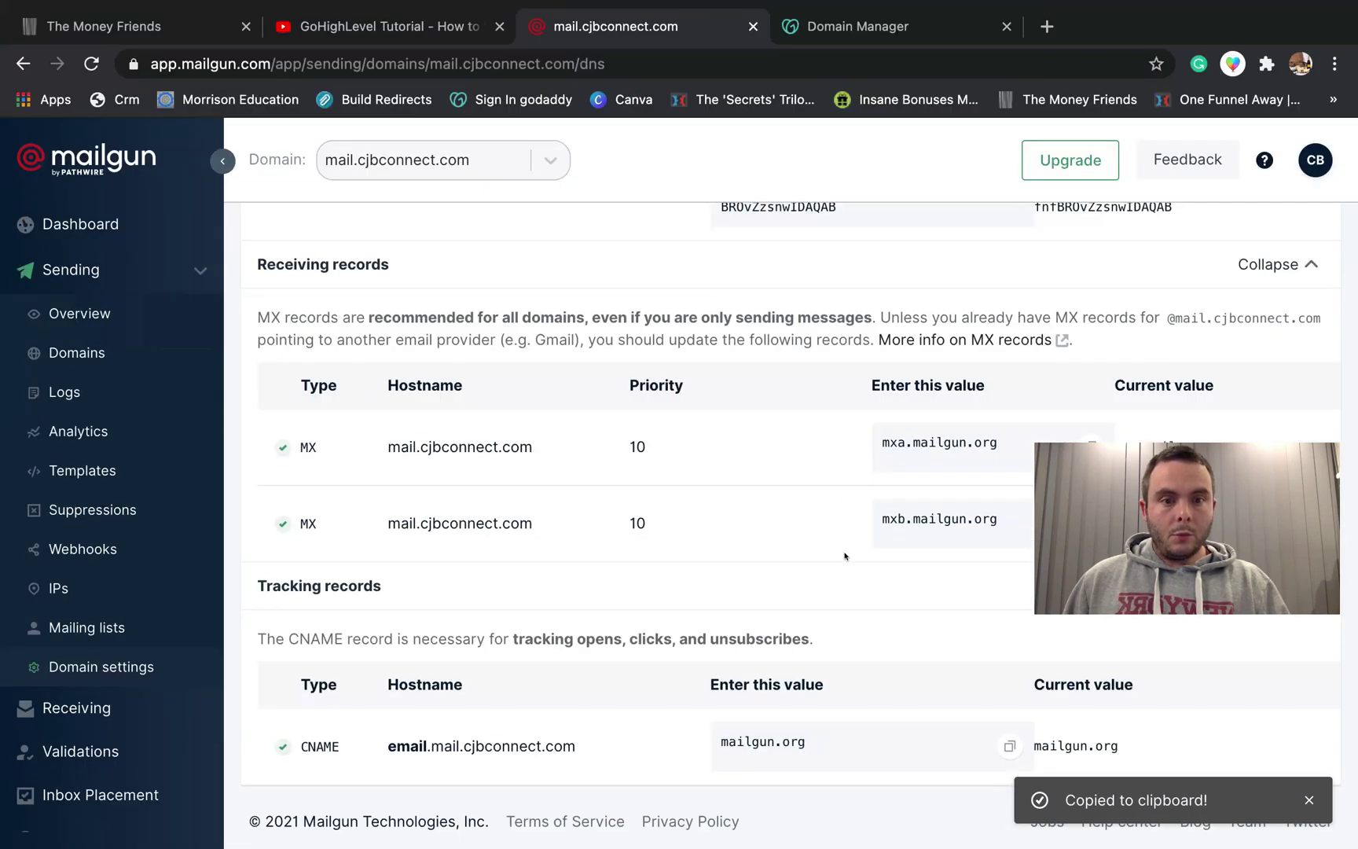
Step: Run Verify DNS Settings and confirm green checks on the TXT, MX and email.mail CNAME records
scroll(818, 506, up, 7)
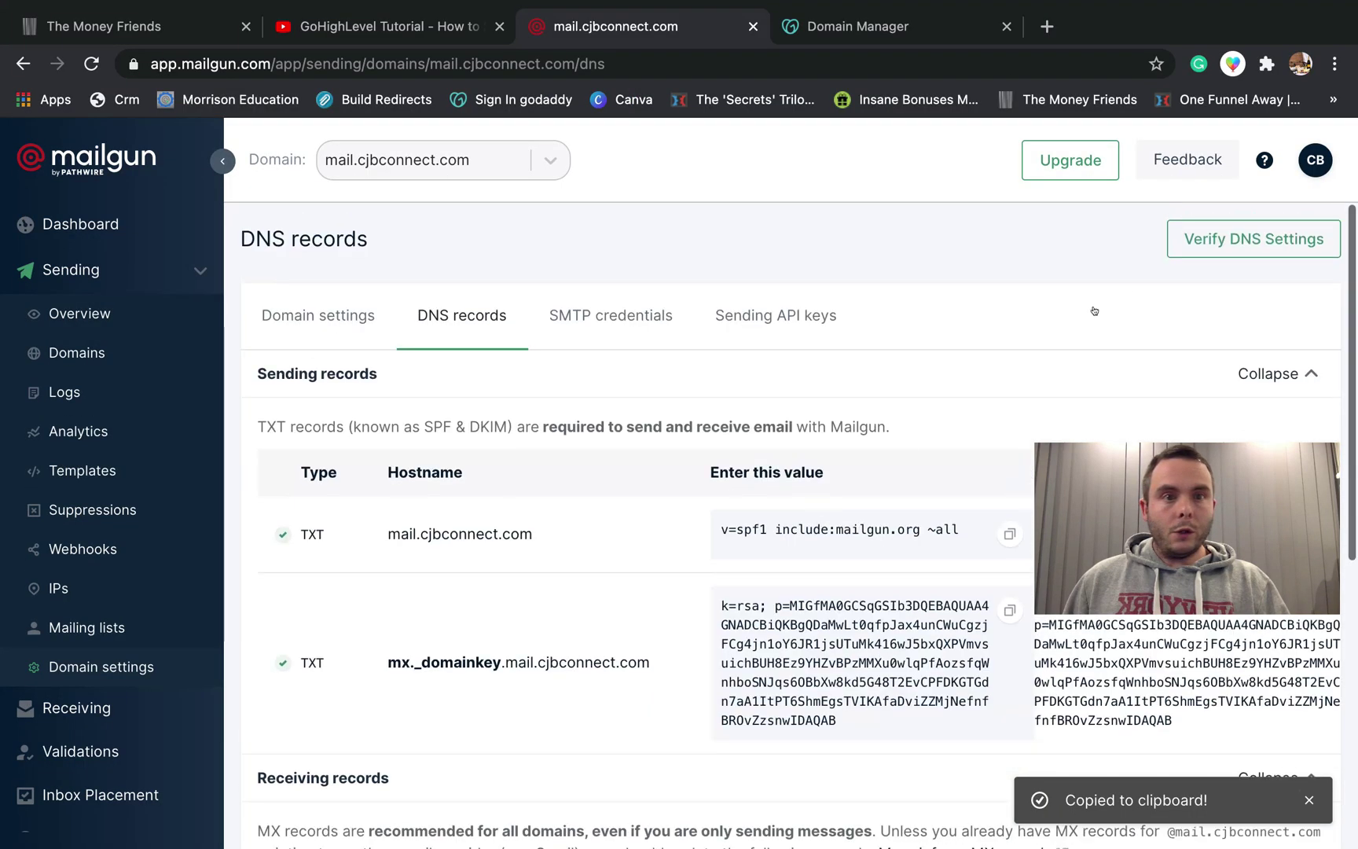
click(1227, 242)
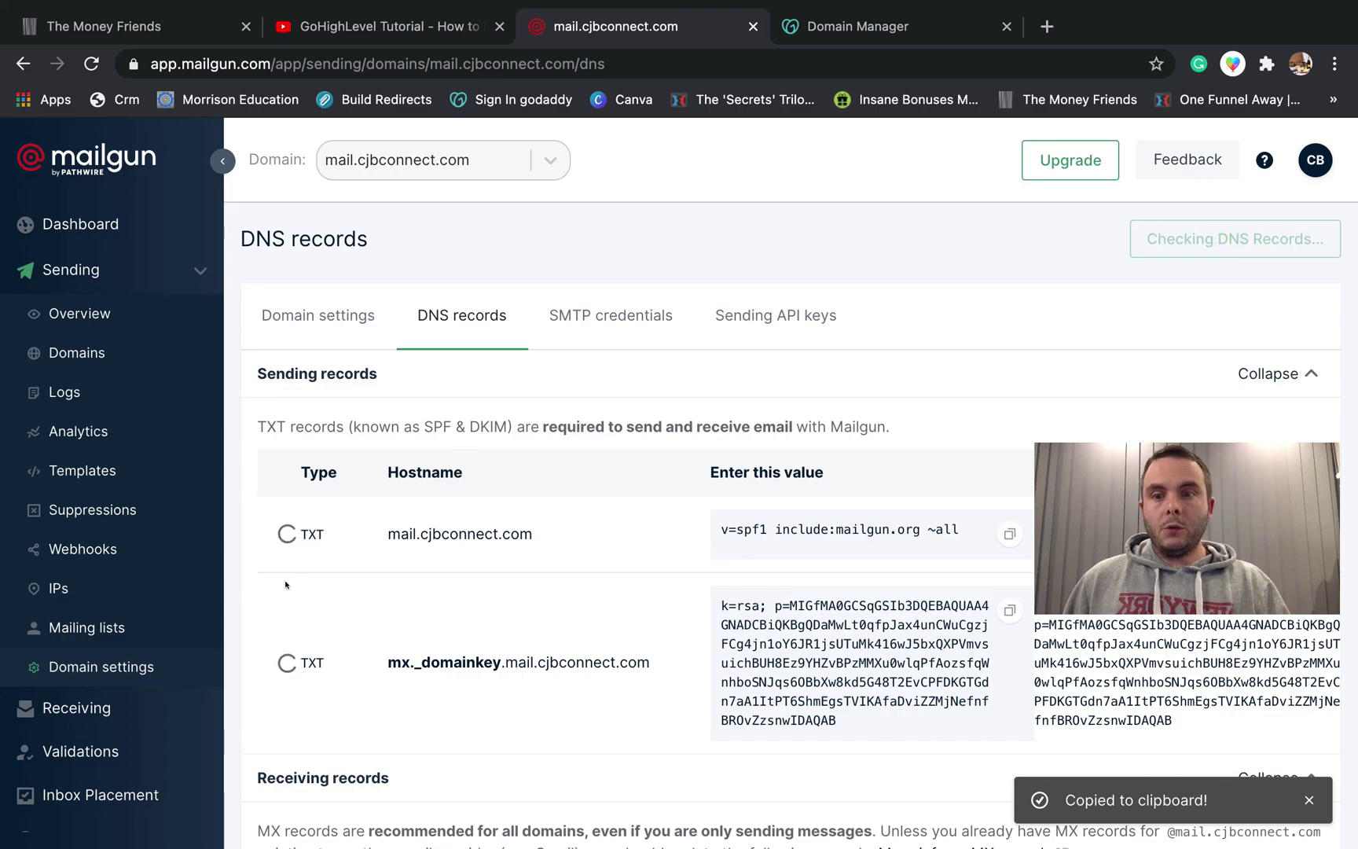
scroll(369, 550, down, 2)
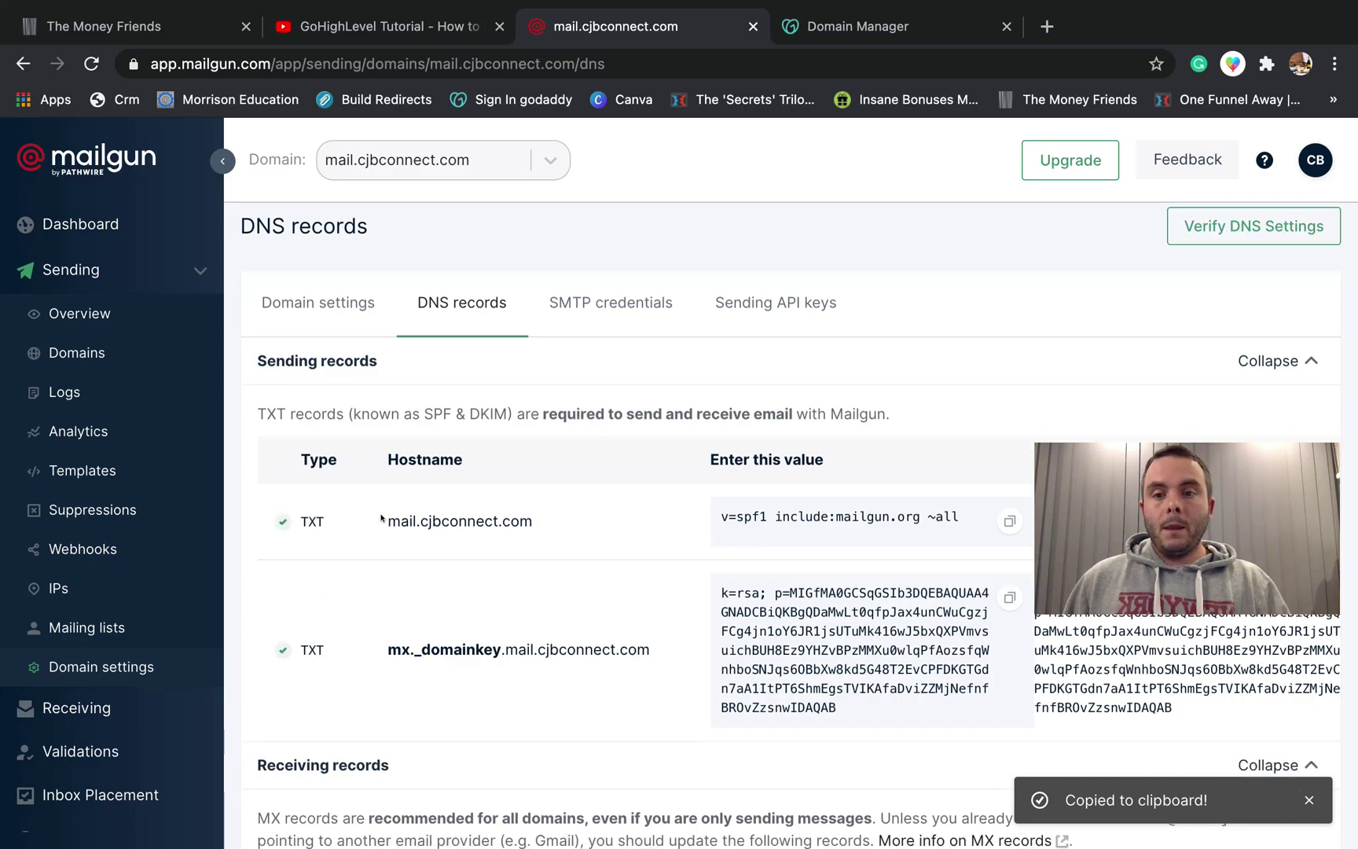
scroll(381, 517, down, 3)
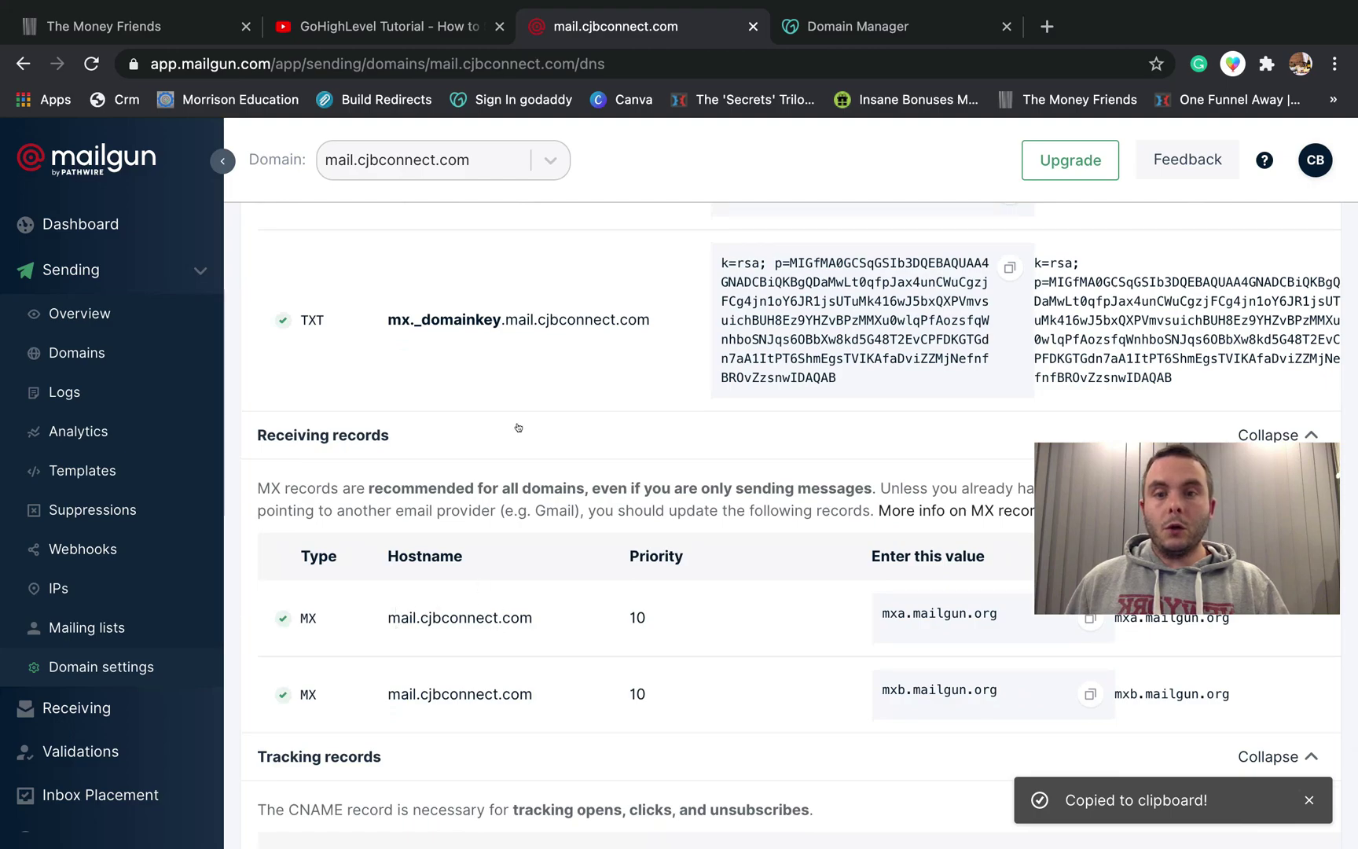
scroll(606, 438, down, 1)
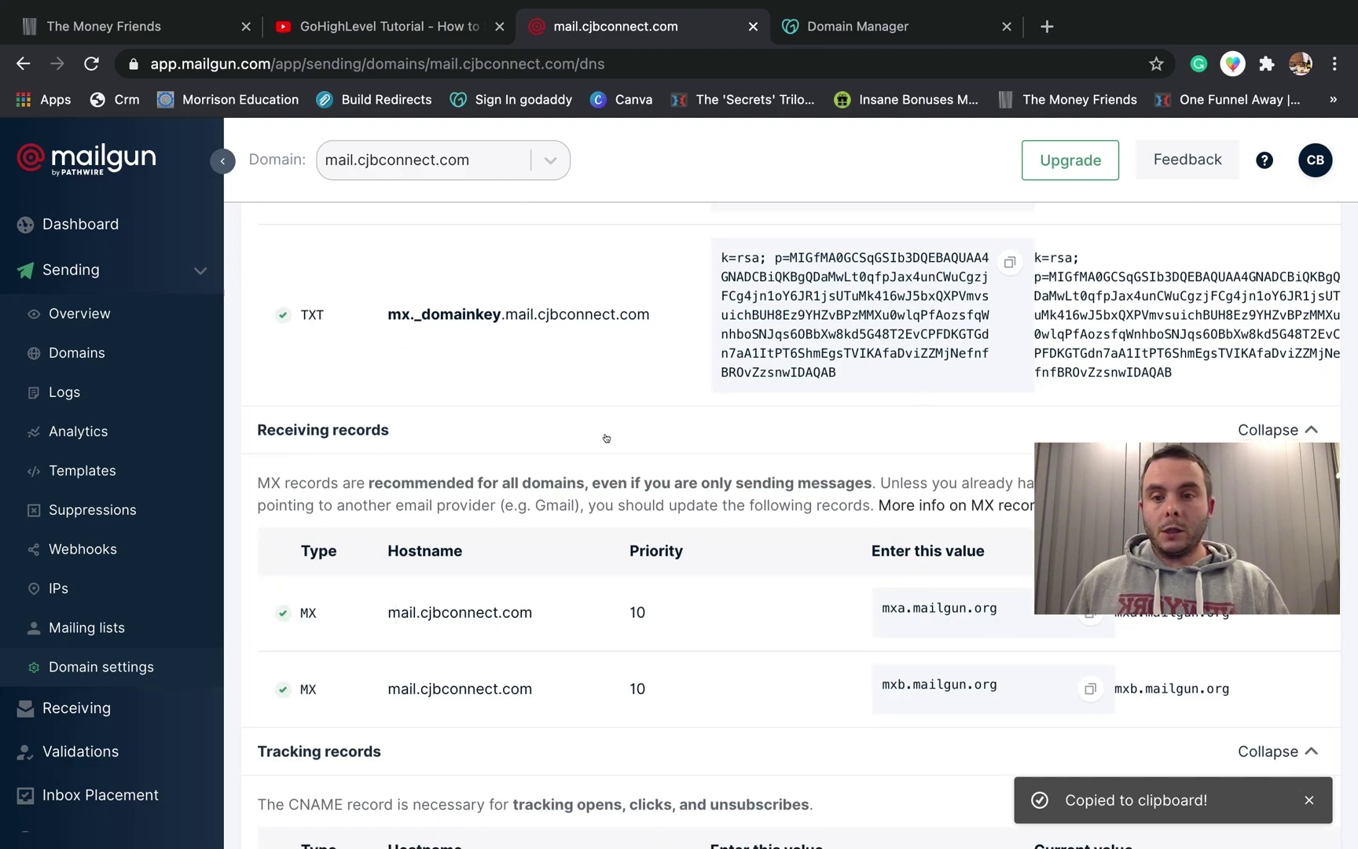
scroll(606, 438, down, 2)
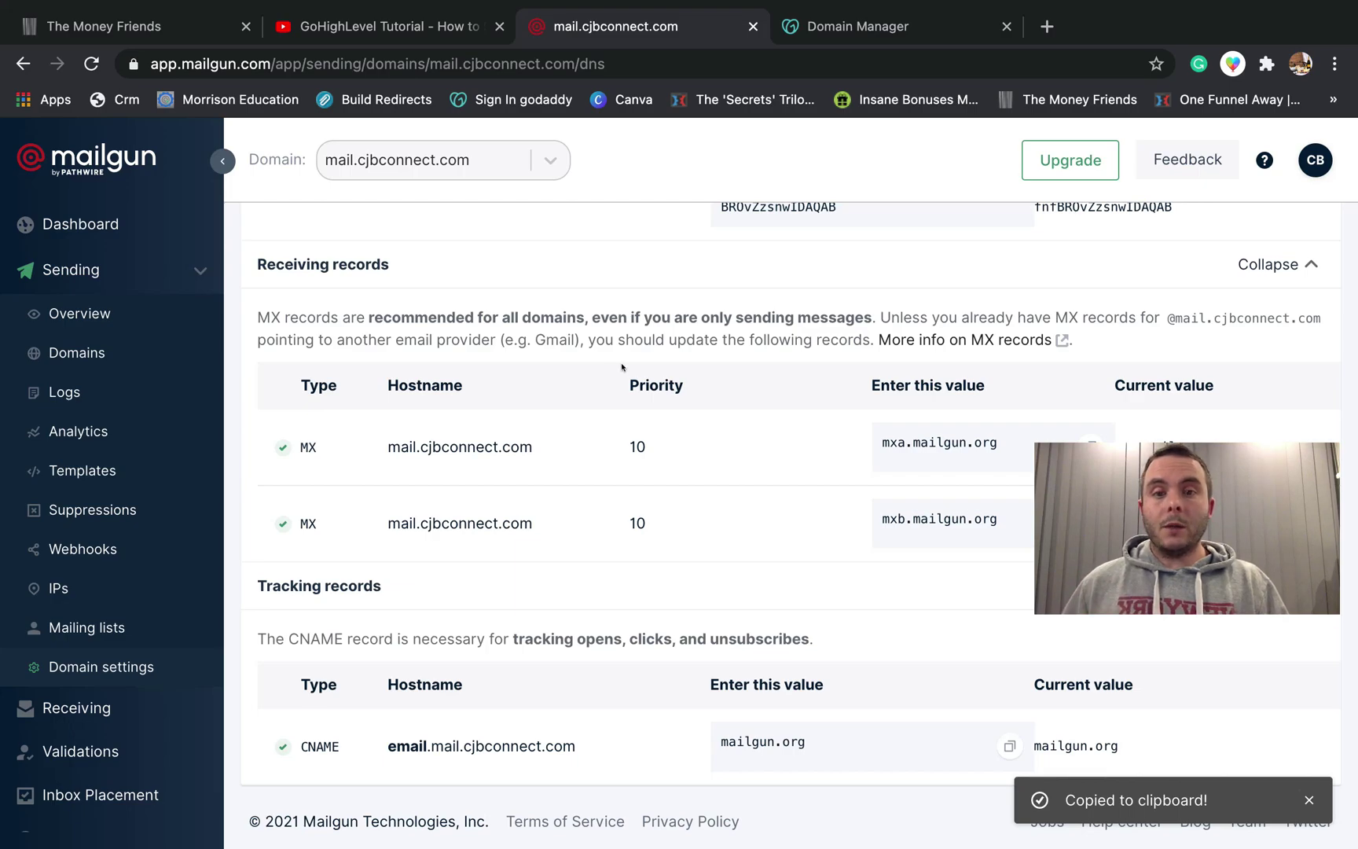
Step: Close the YouTube tutorial tab and return to the mail.cjbconnect.com Mailgun DNS records page
click(364, 18)
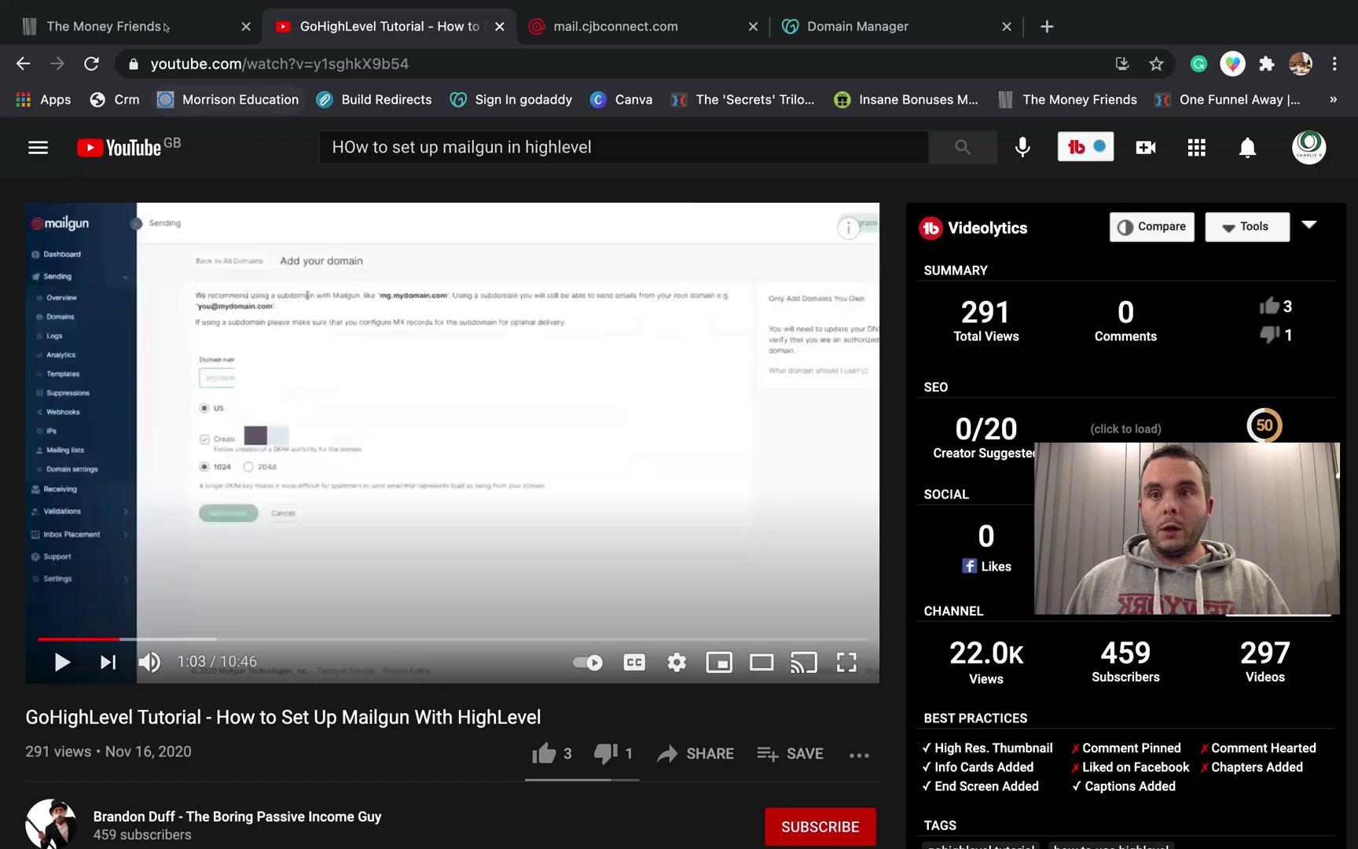
click(165, 27)
scroll(521, 282, up, 3)
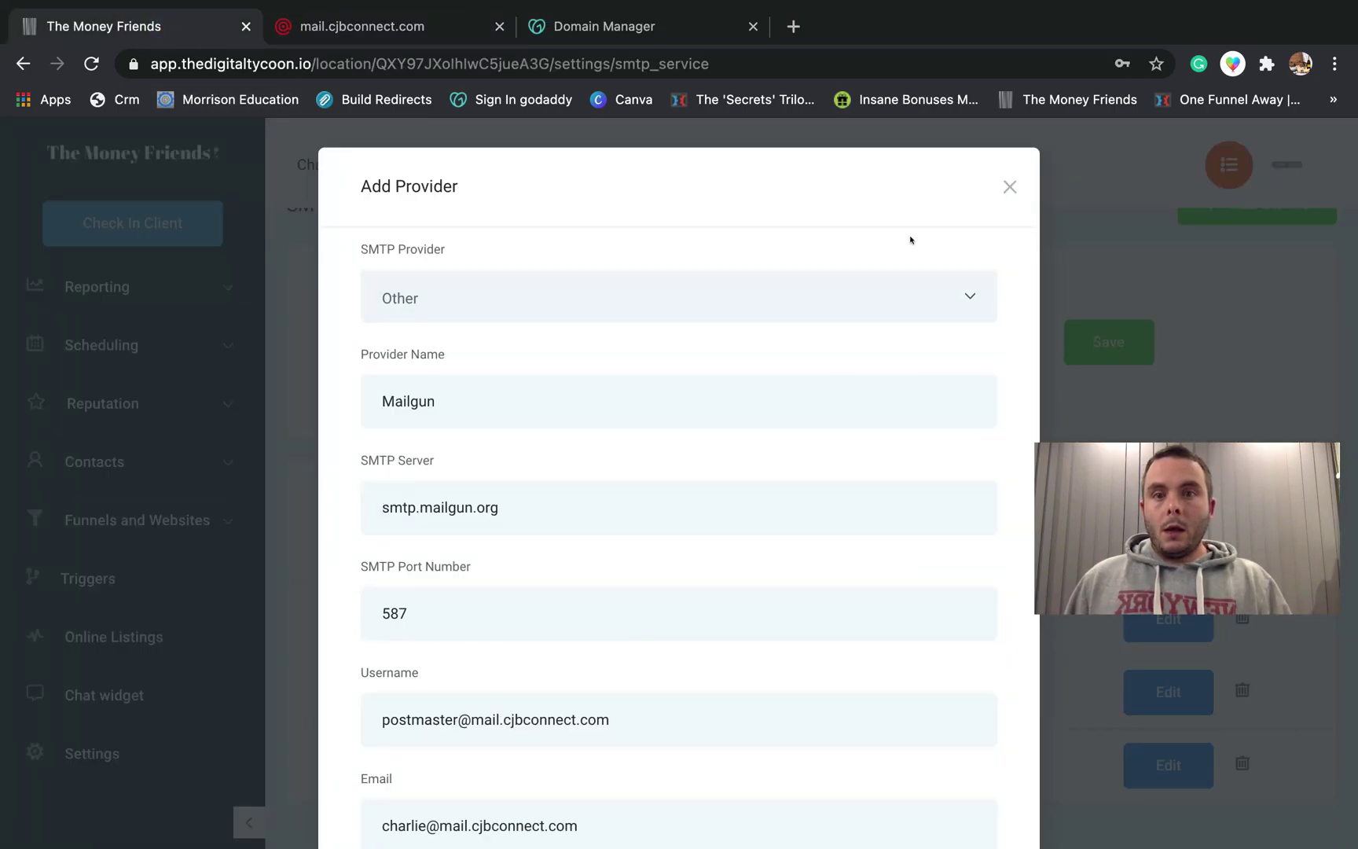
scroll(985, 237, down, 2)
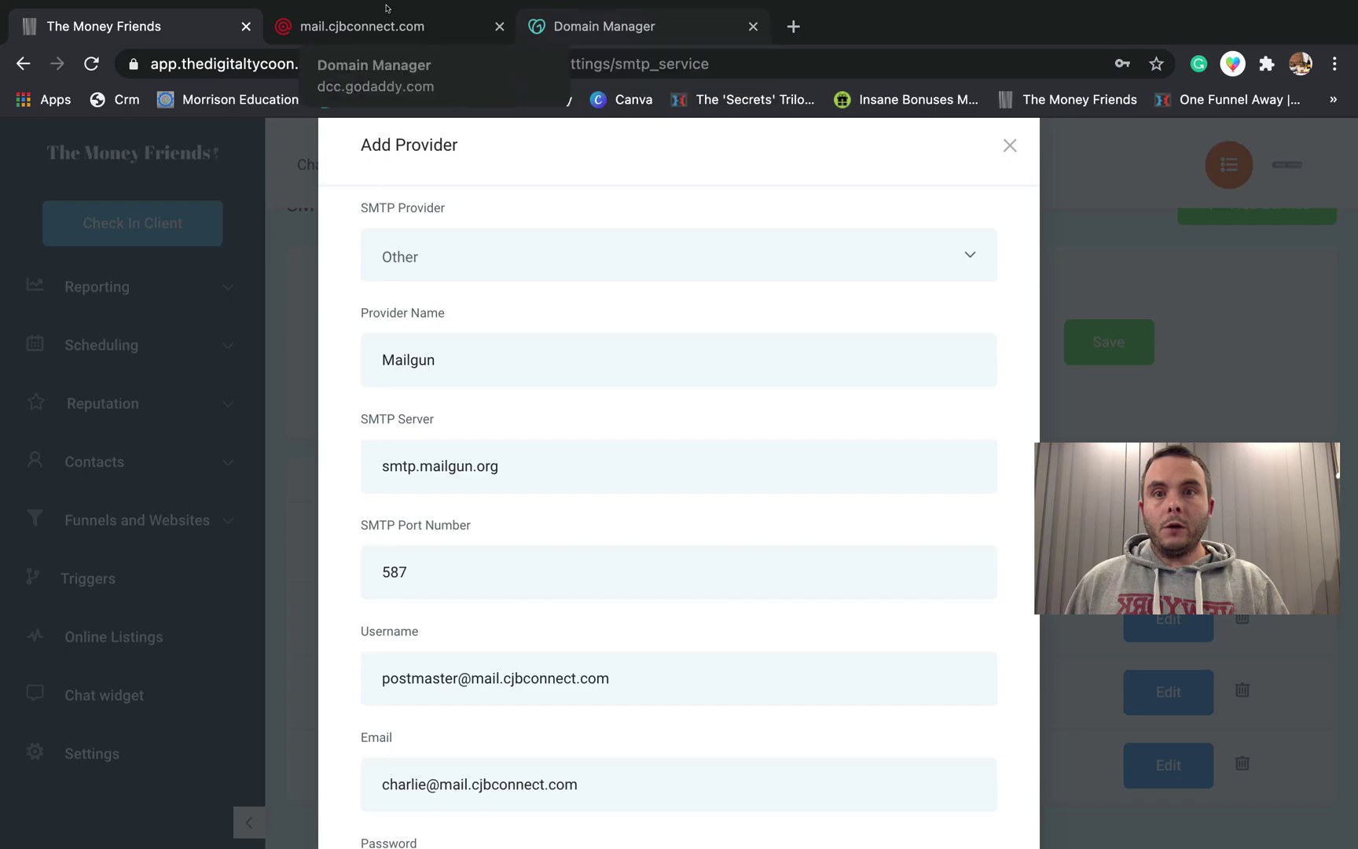
click(388, 28)
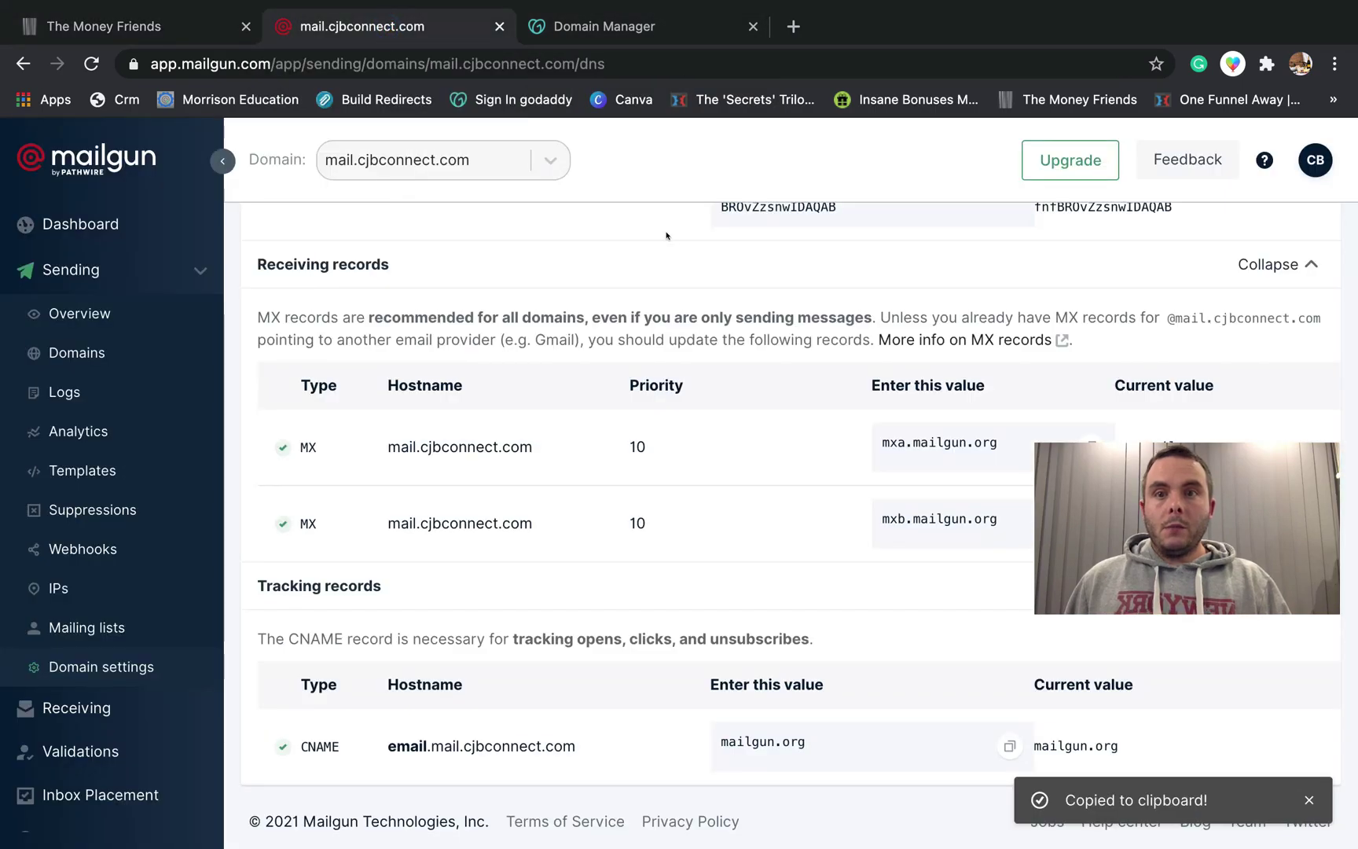
Step: Copy the smtp.mailgun.org hostname from Mailgun's SMTP credentials and compare it with the Add Provider form
scroll(672, 236, up, 10)
click(613, 311)
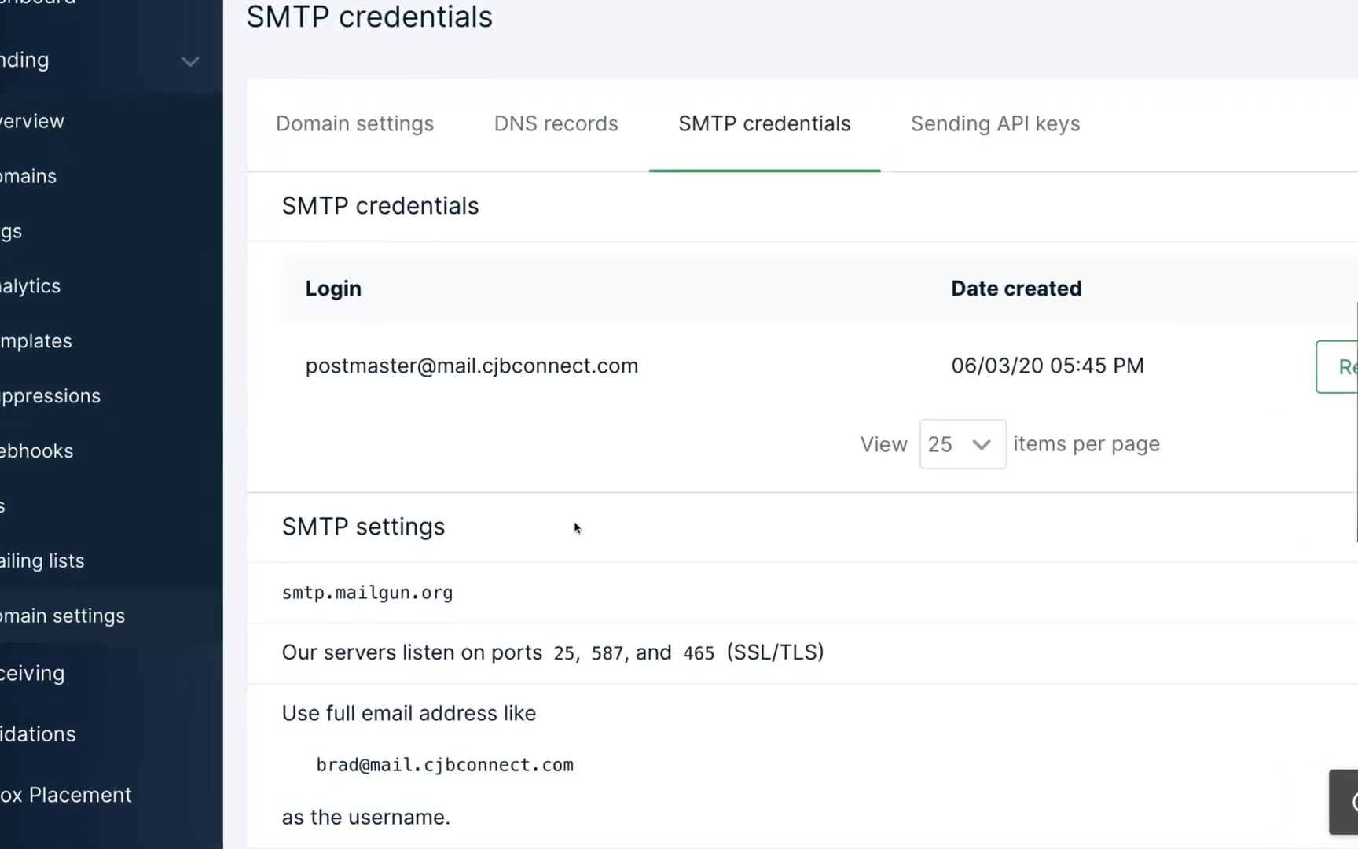
click(487, 565)
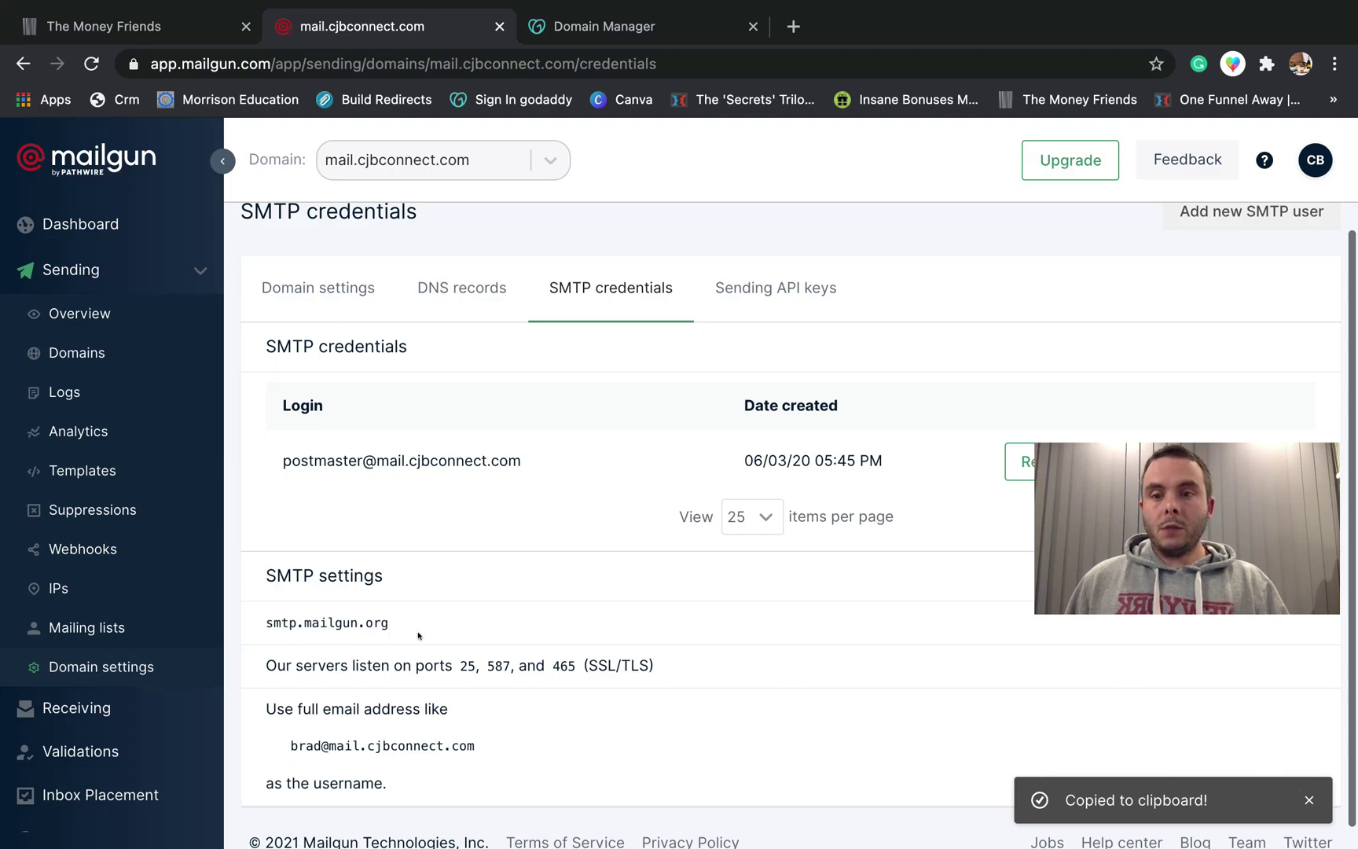
click(160, 29)
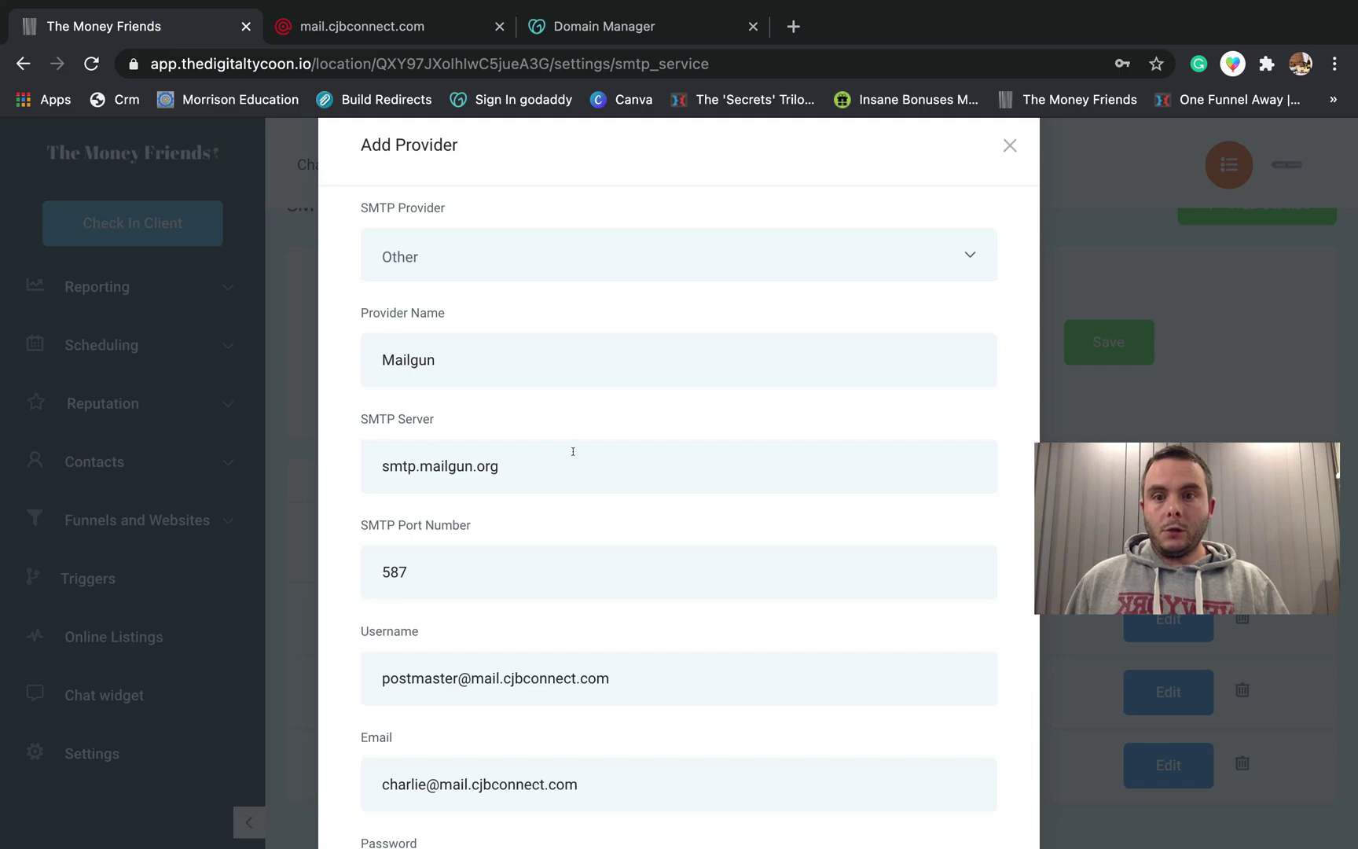
scroll(573, 455, down, 2)
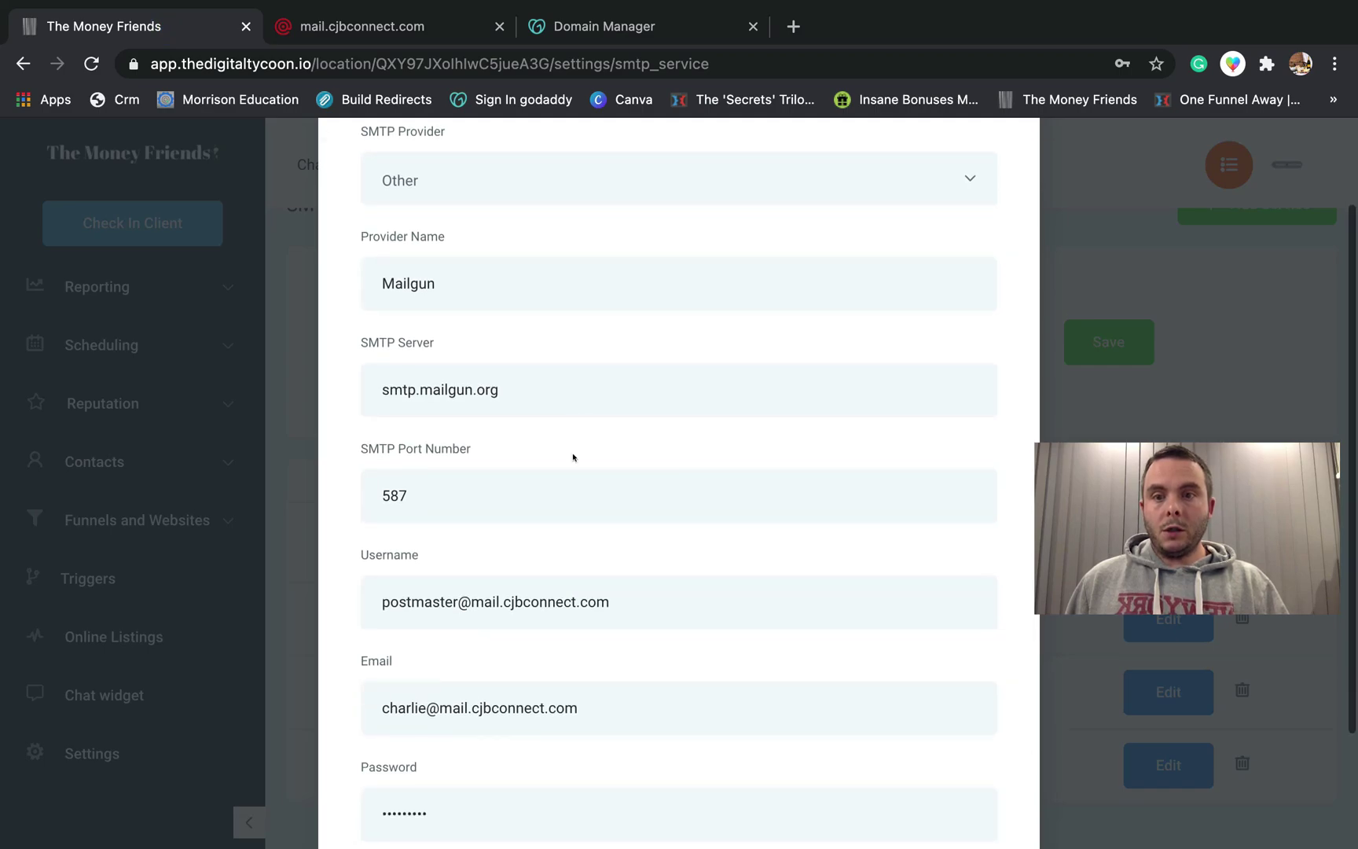
click(429, 23)
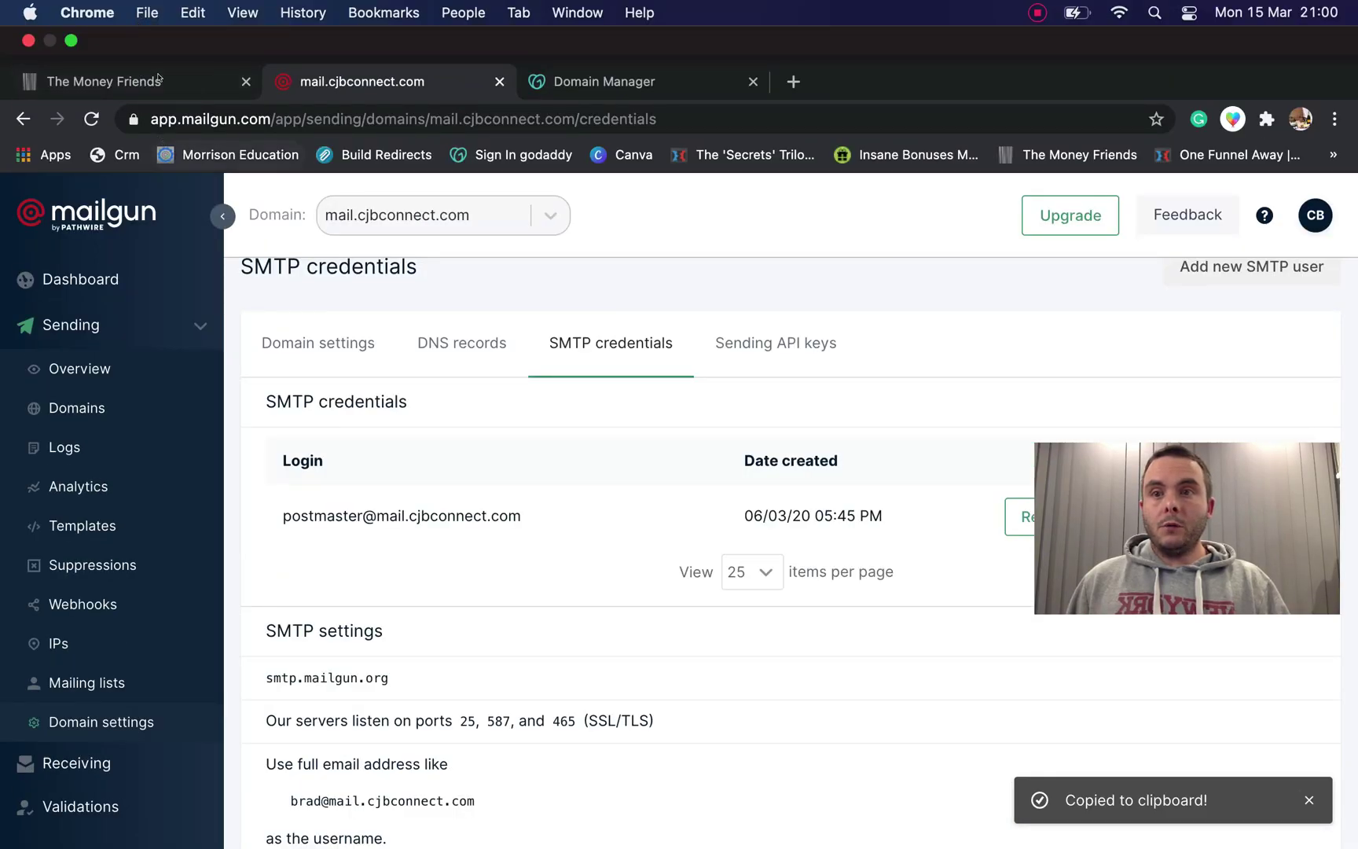
Step: Copy the Mailgun postmaster SMTP login and check it against the provider form's Username field
click(149, 82)
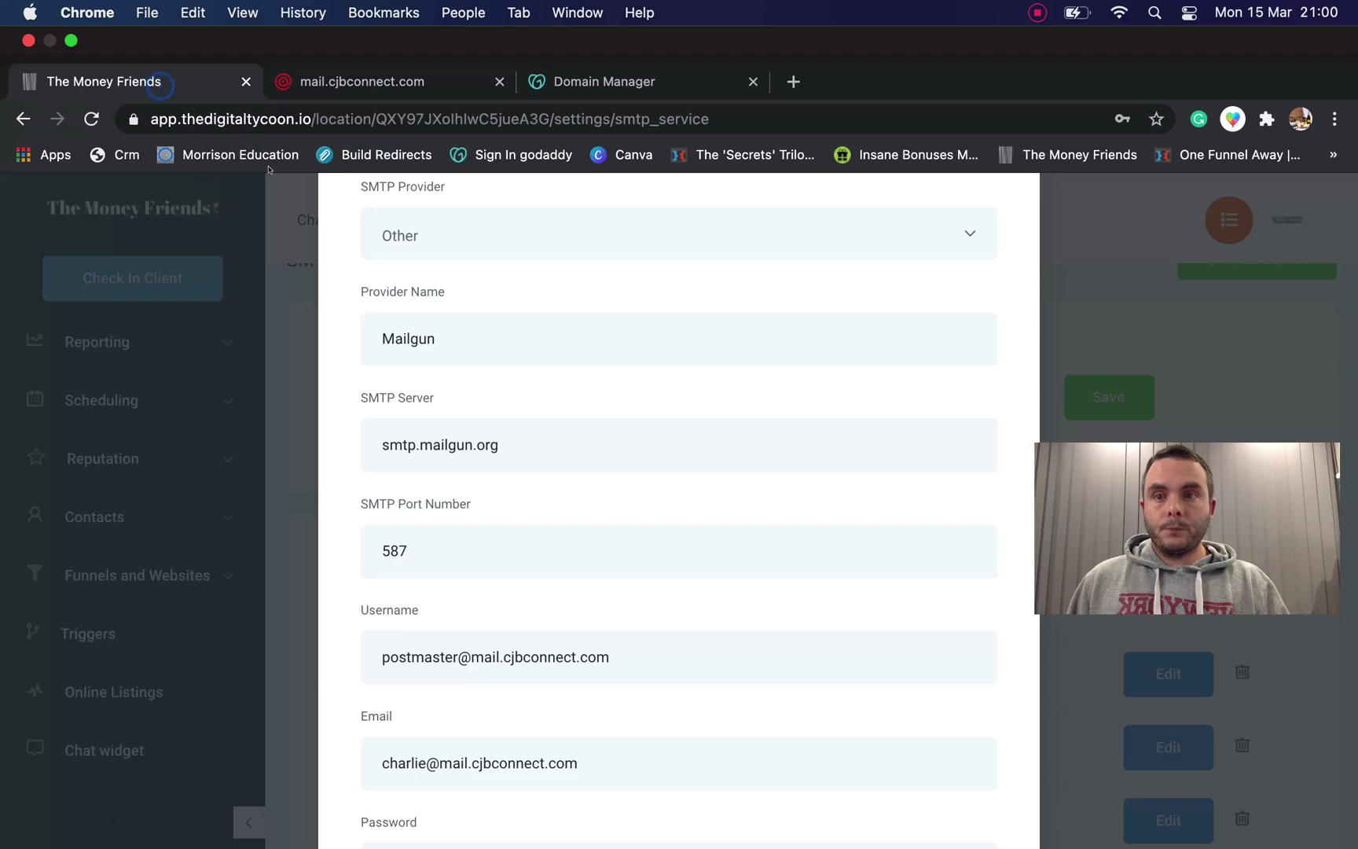
scroll(590, 615, down, 1)
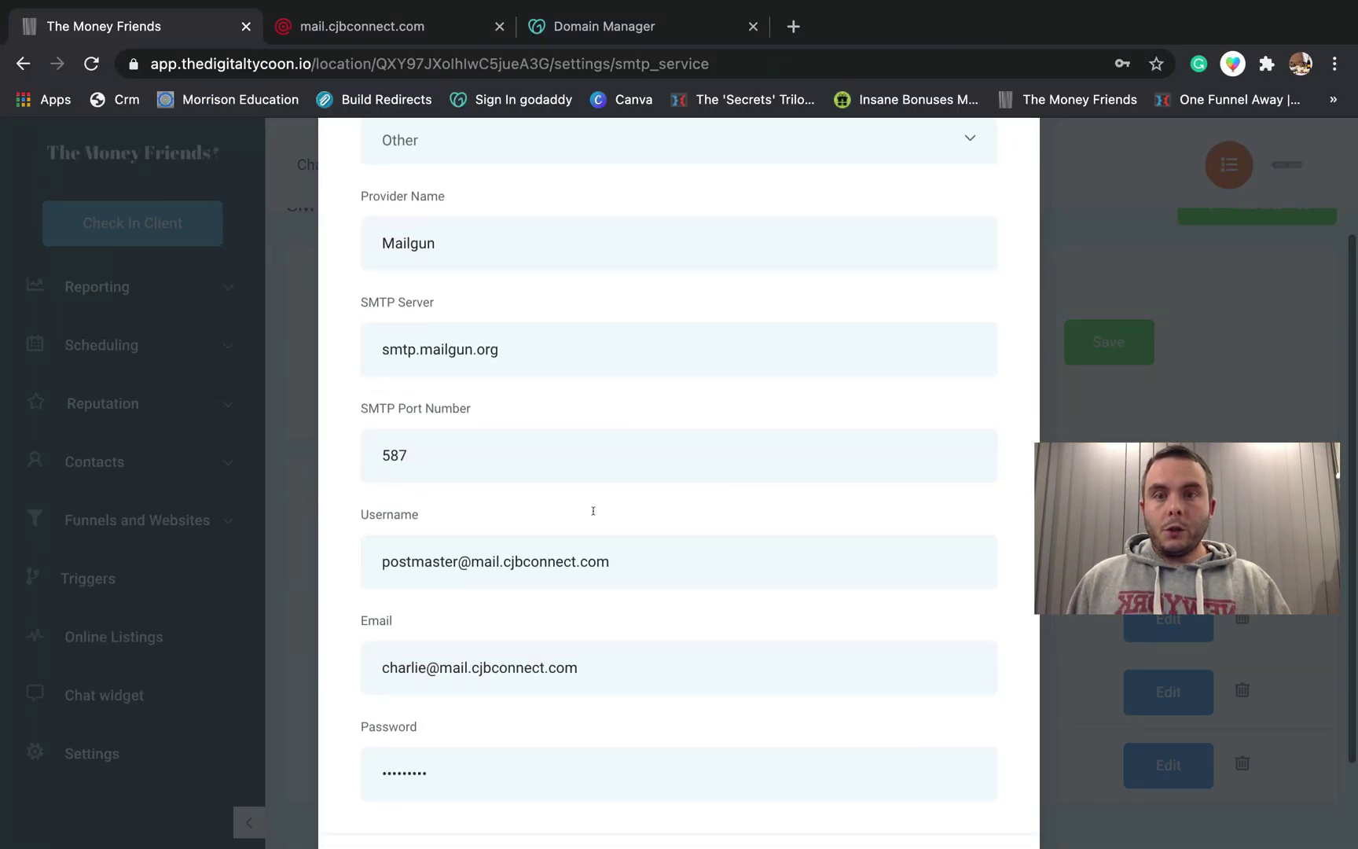
click(378, 31)
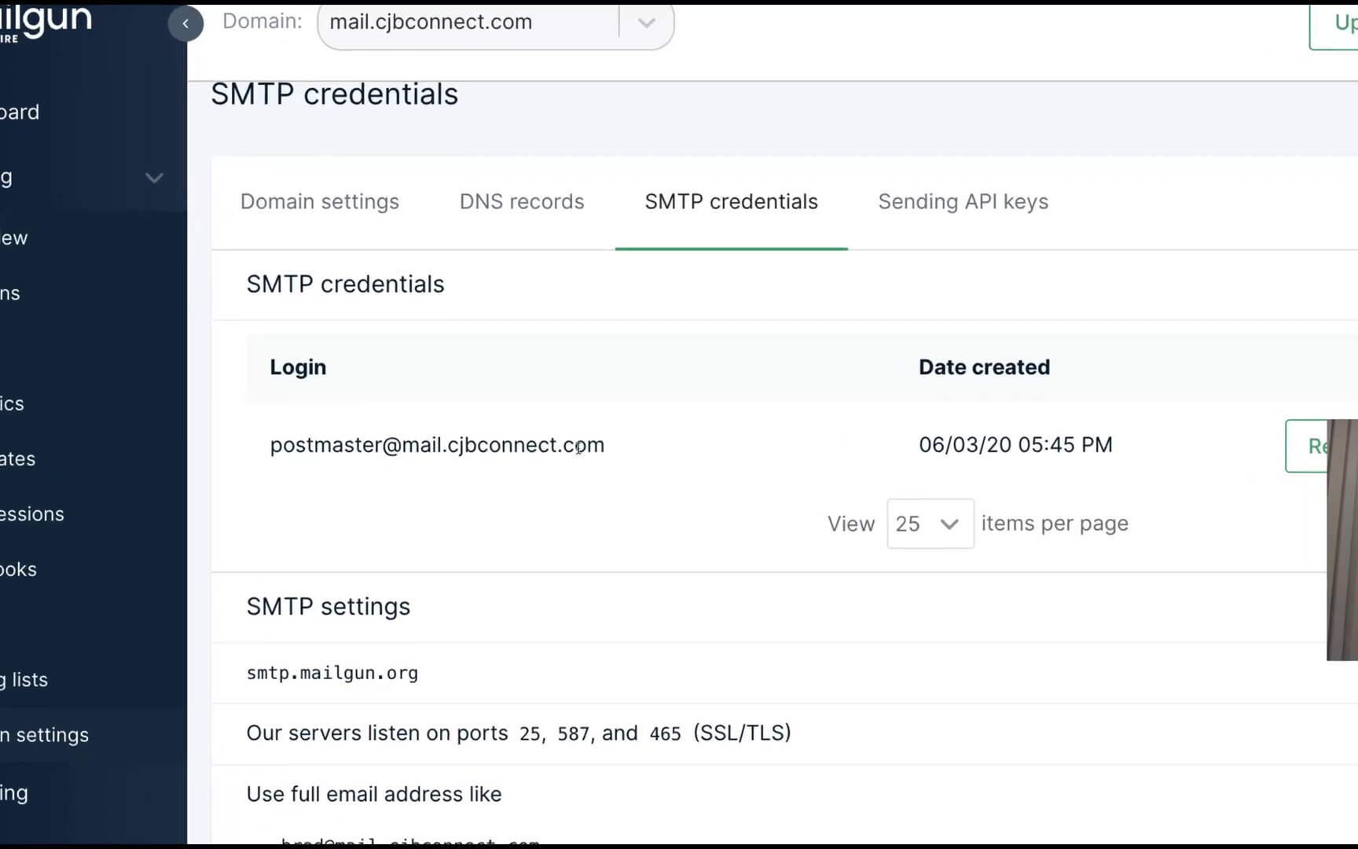
click(550, 447)
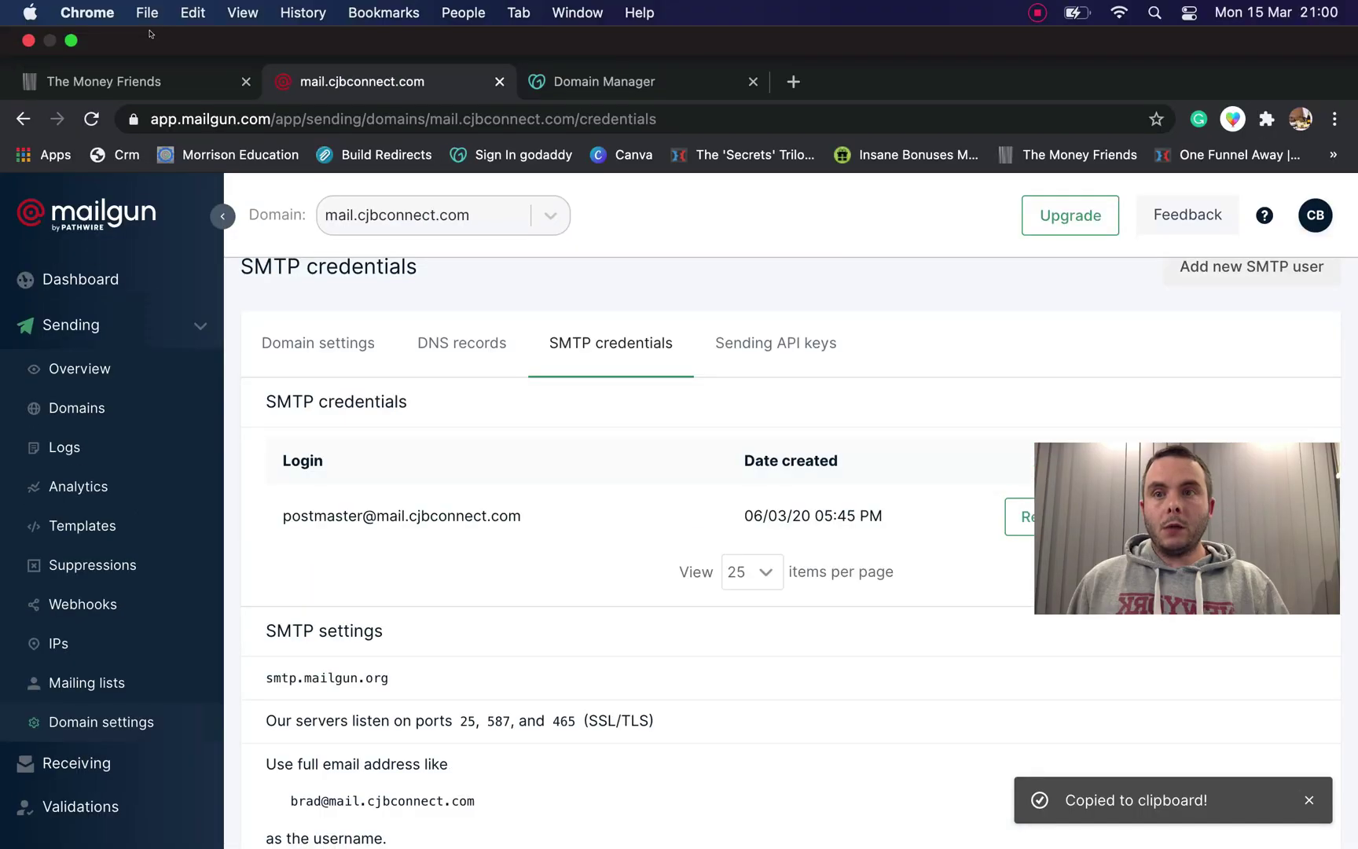
click(134, 26)
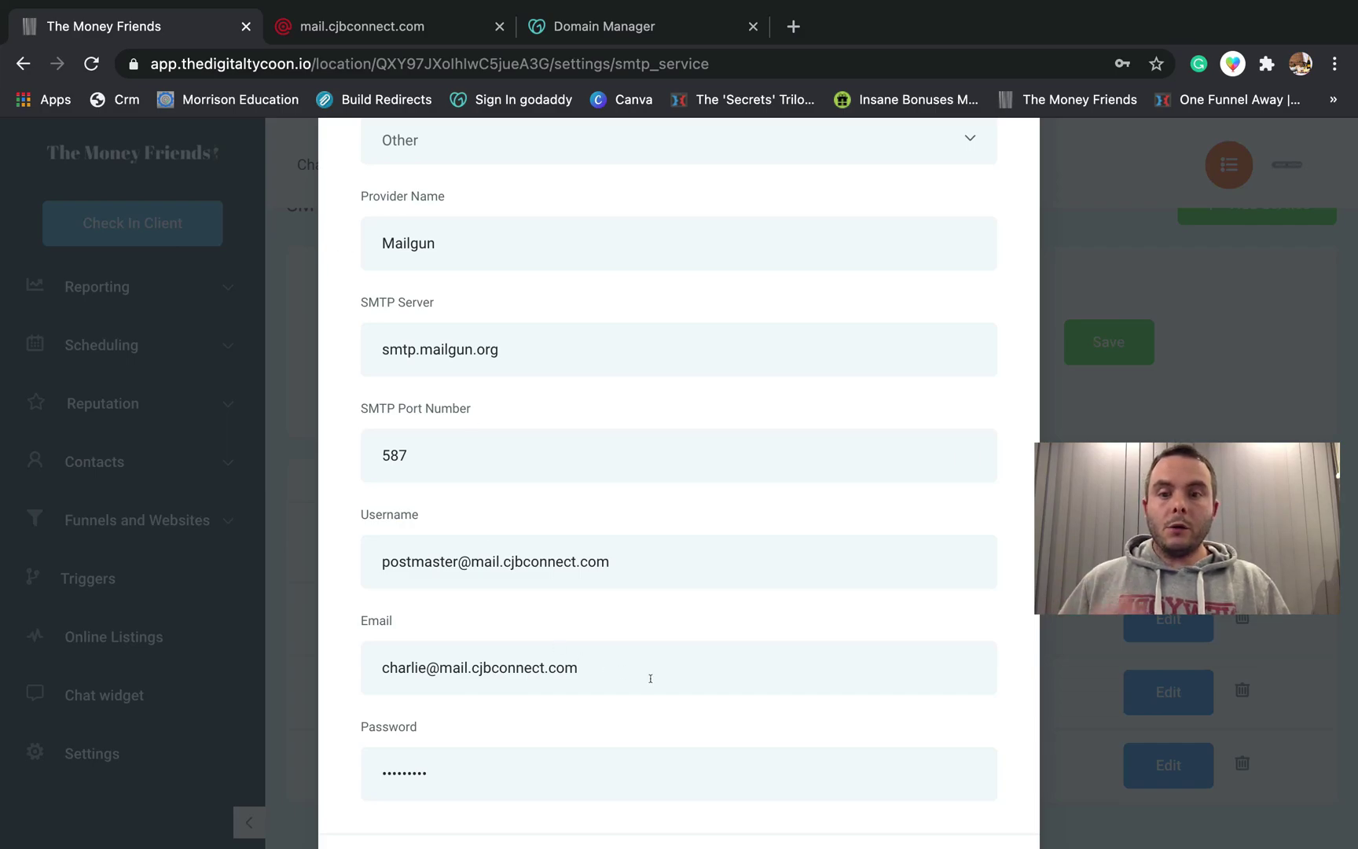
Step: Recheck the Mailgun SMTP credentials and save the provider with smtp.mailgun.org on port 587
click(326, 36)
scroll(554, 563, down, 1)
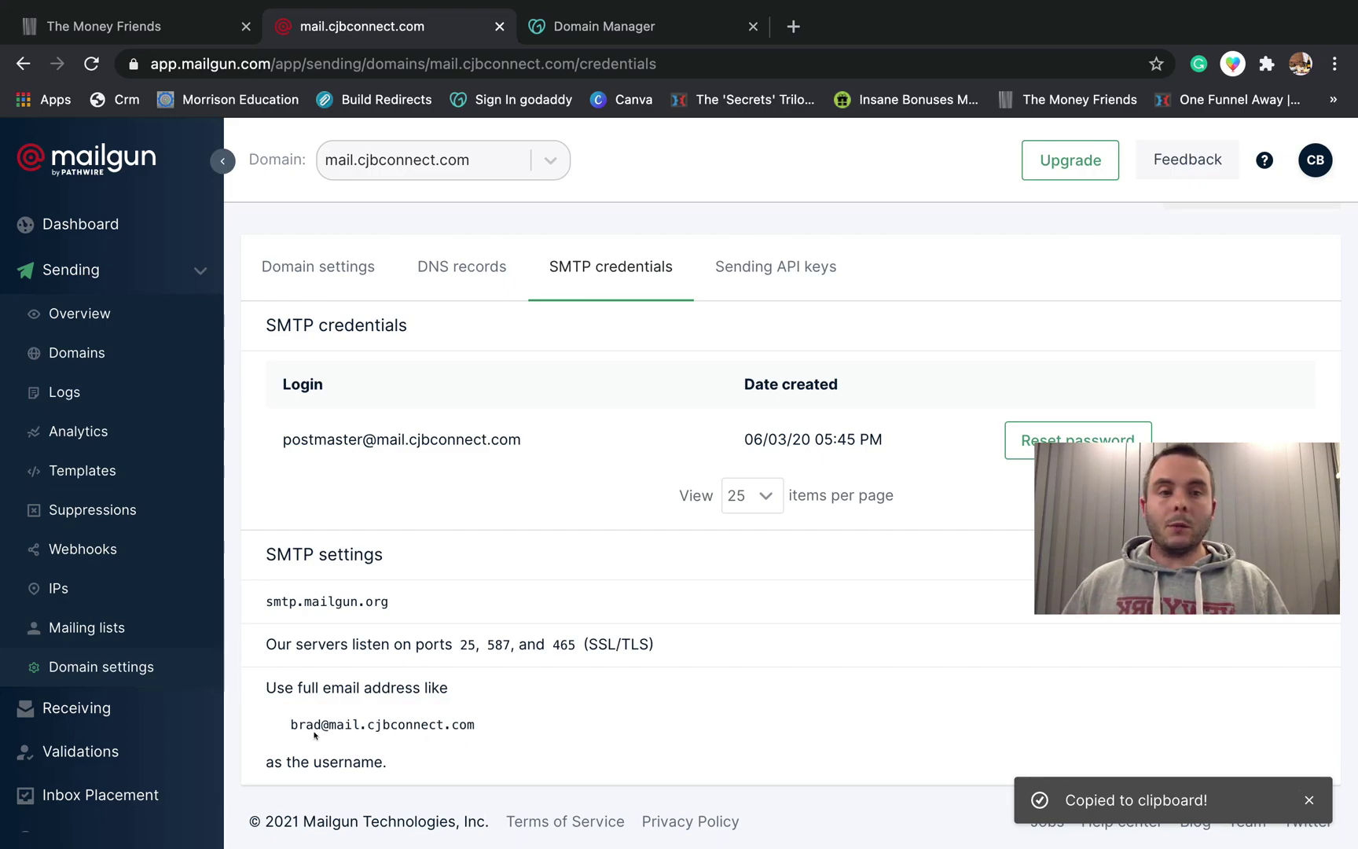
click(157, 26)
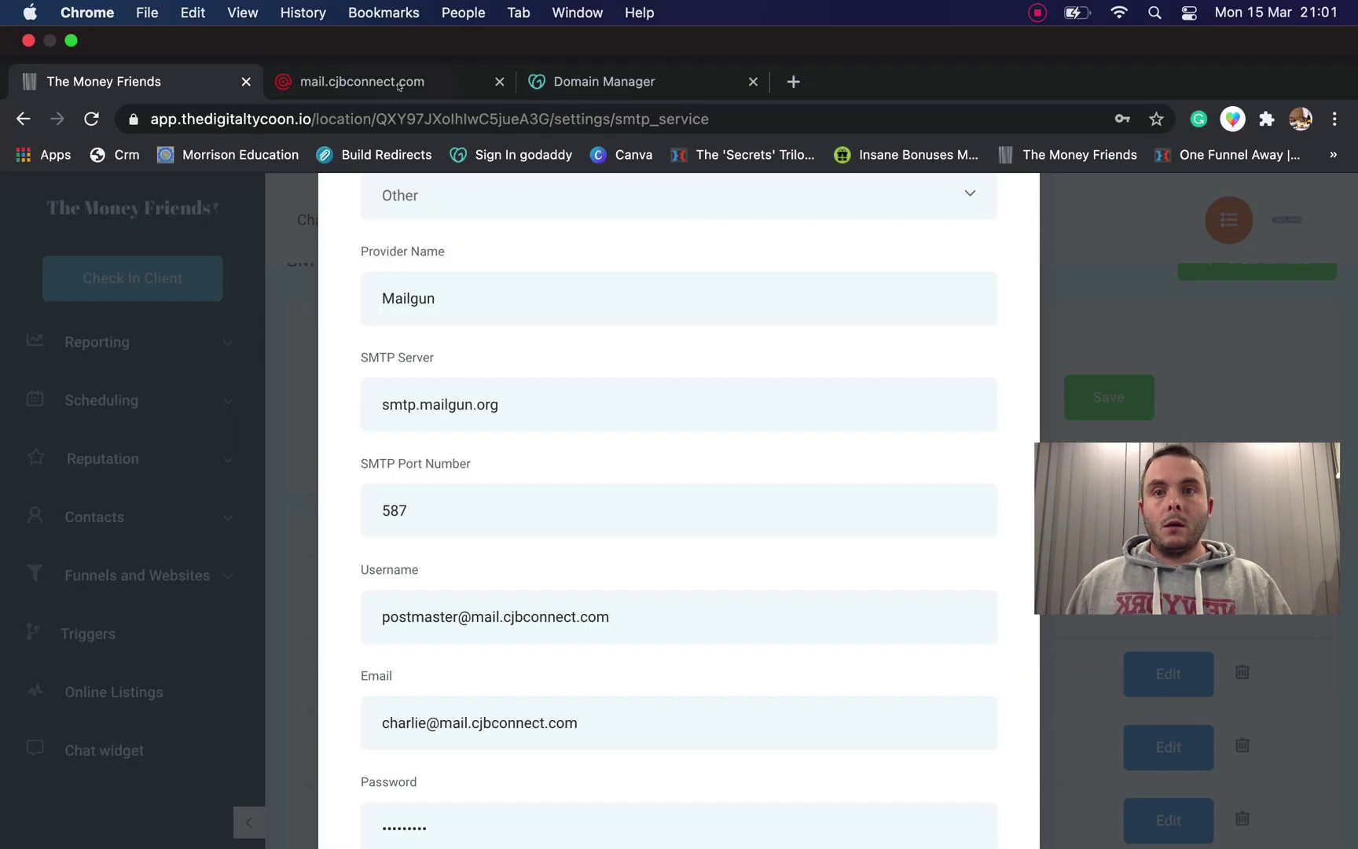
click(404, 81)
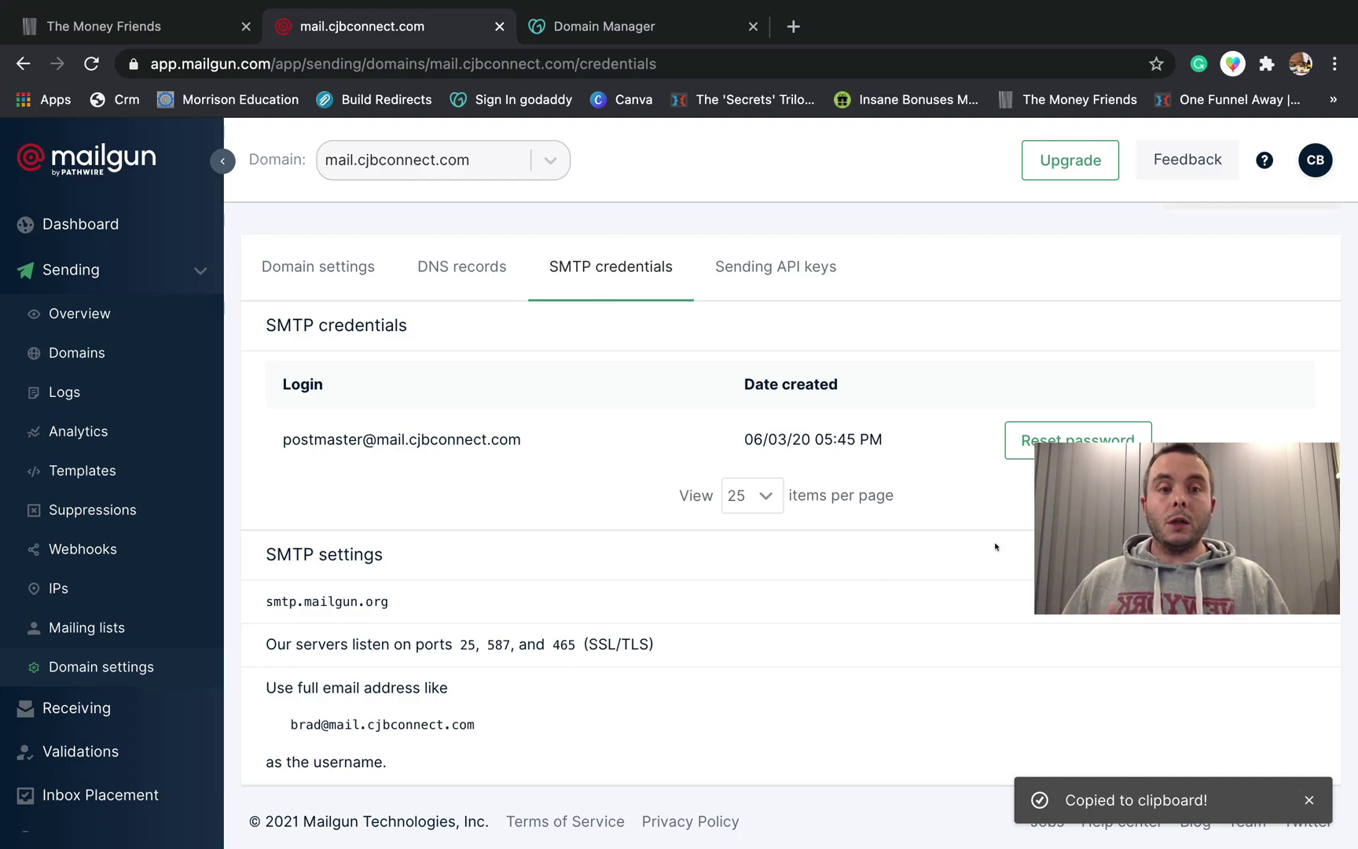
click(120, 27)
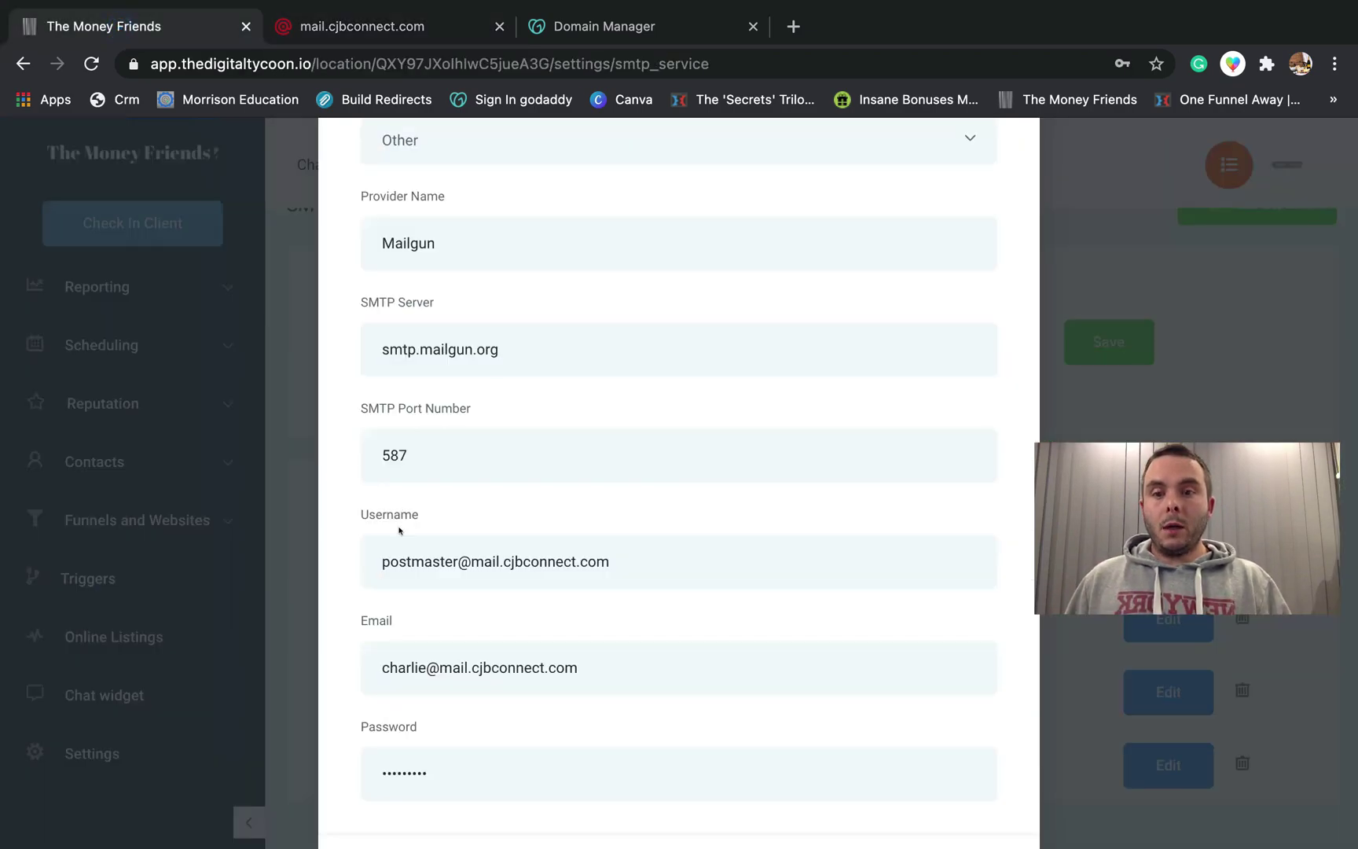
scroll(500, 746, down, 3)
click(945, 767)
Step: Scroll to confirm Mailgun appears in the SMTP Service list with reply tracking enabled
scroll(912, 593, down, 3)
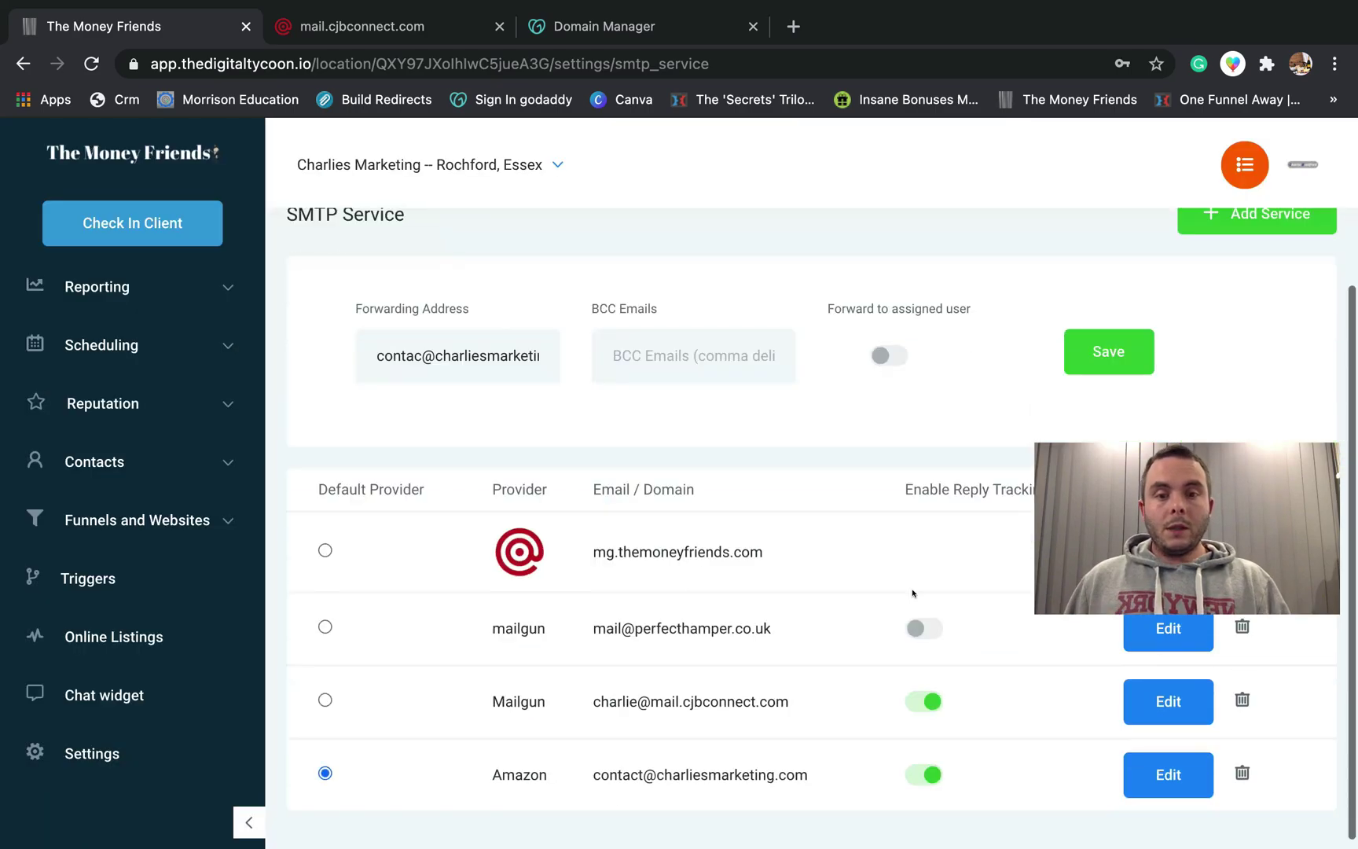